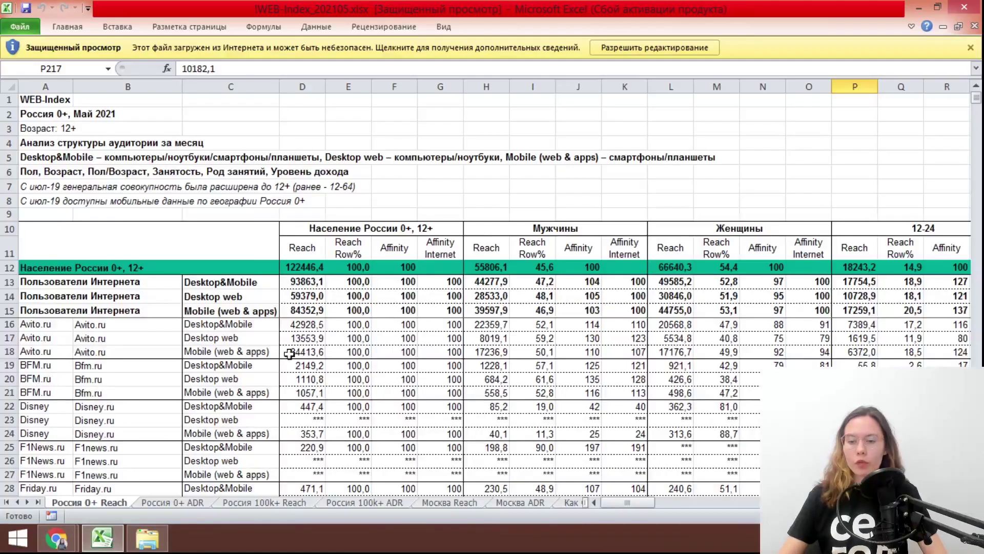
Check the TikTok row's reach: 38025,1 total, 16900,6 among men, 21124,5 among women
{"action": "scroll", "coordinate": [30, 374], "scroll_direction": "down", "scroll_amount": 10}
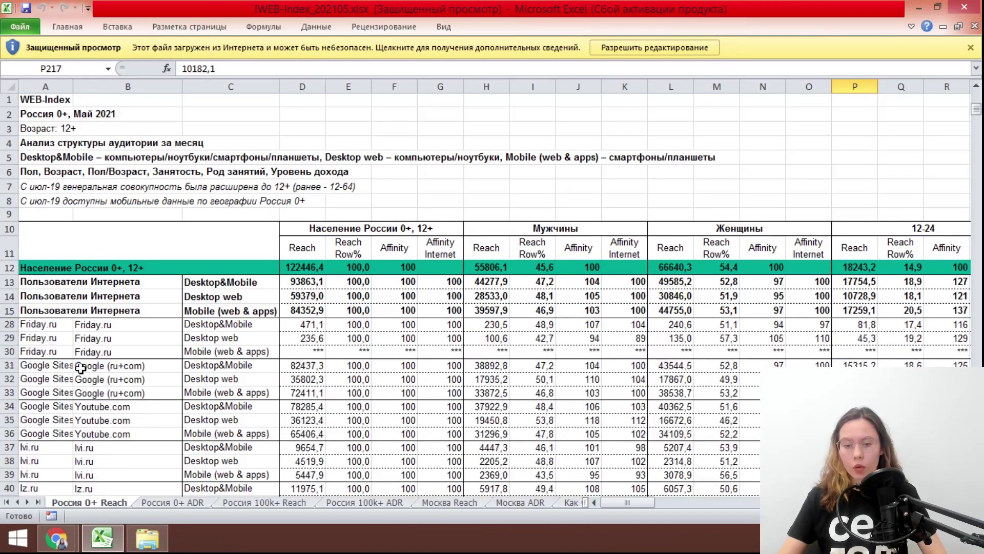
{"action": "scroll", "coordinate": [96, 349], "scroll_direction": "up", "scroll_amount": 10}
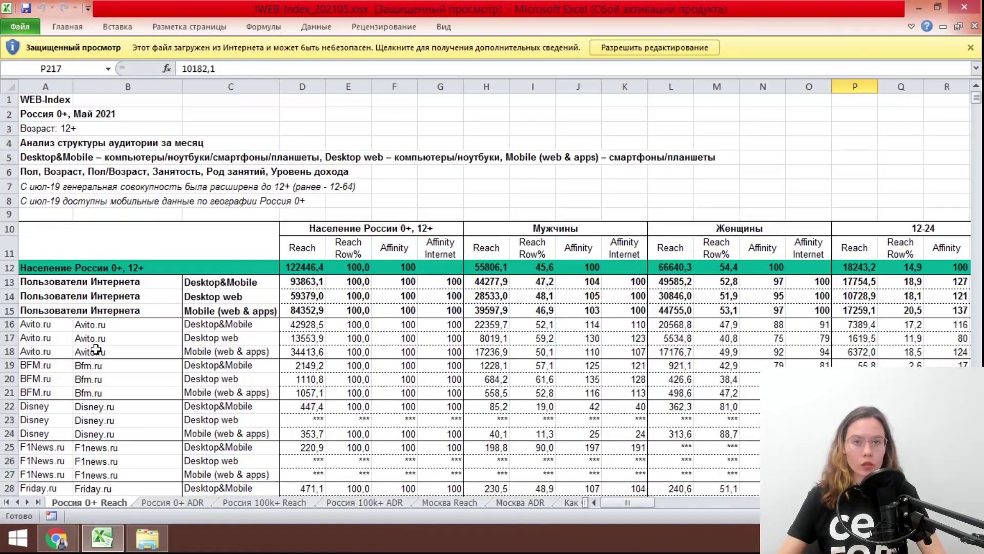
{"action": "scroll", "coordinate": [80, 362], "scroll_direction": "down", "scroll_amount": 11}
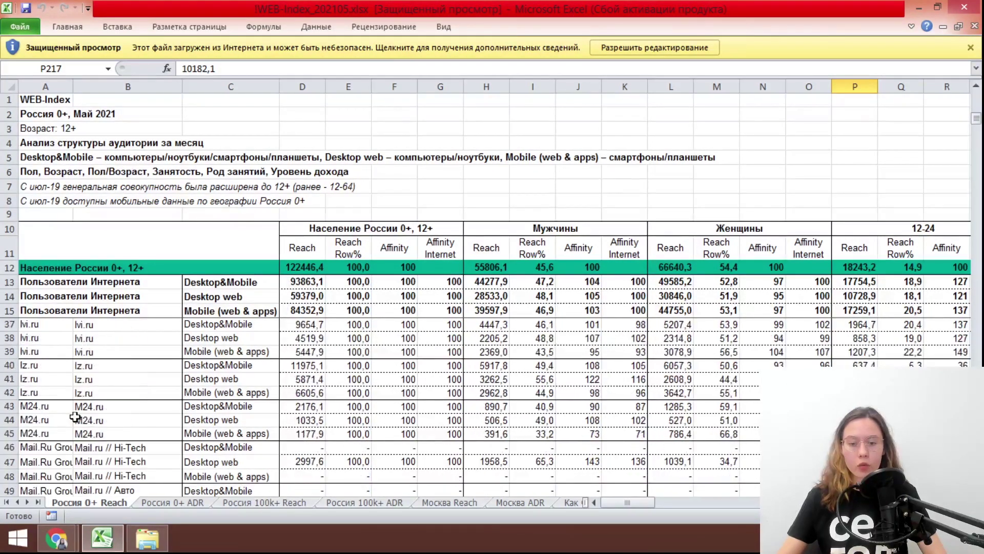
{"action": "scroll", "coordinate": [75, 405], "scroll_direction": "down", "scroll_amount": 20}
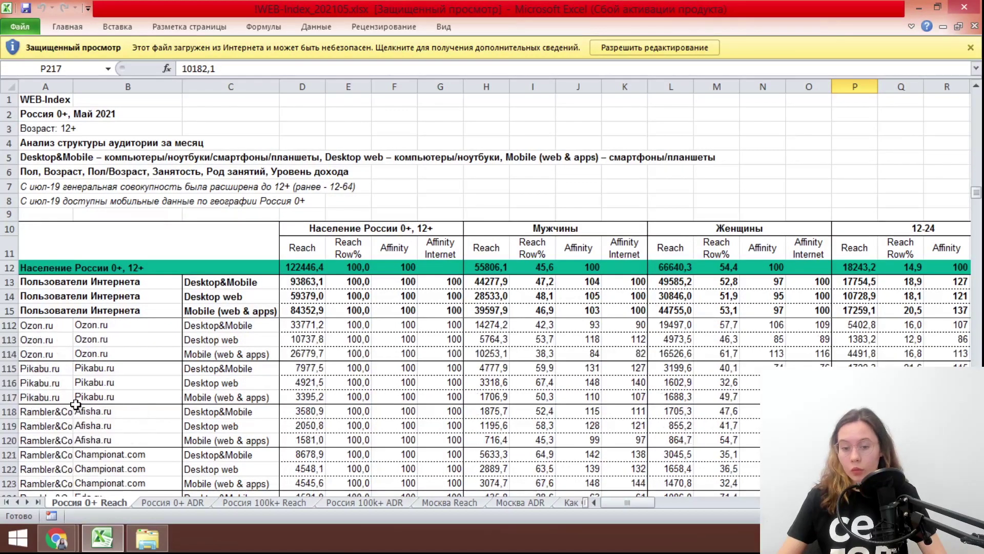
{"action": "scroll", "coordinate": [75, 405], "scroll_direction": "down", "scroll_amount": 20}
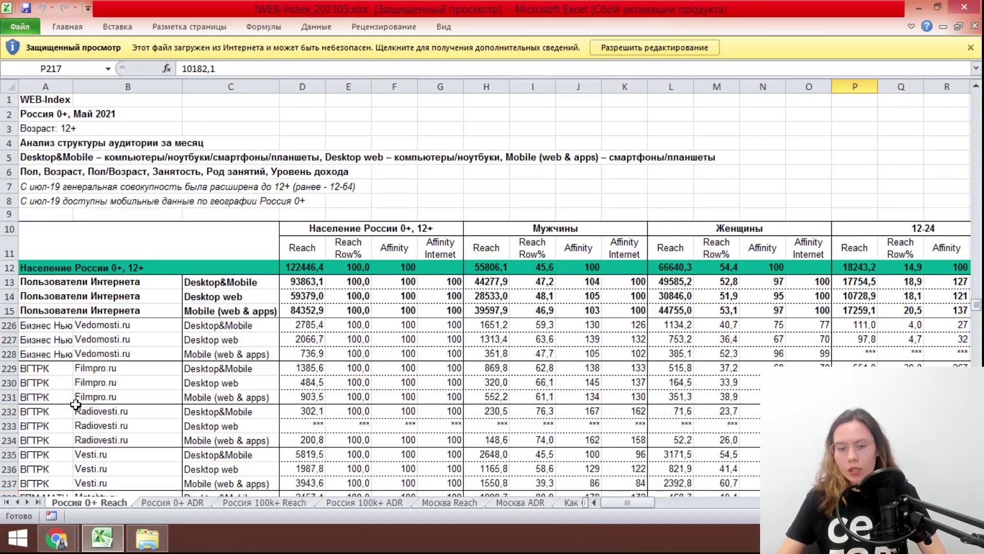
{"action": "scroll", "coordinate": [47, 410], "scroll_direction": "up", "scroll_amount": 1}
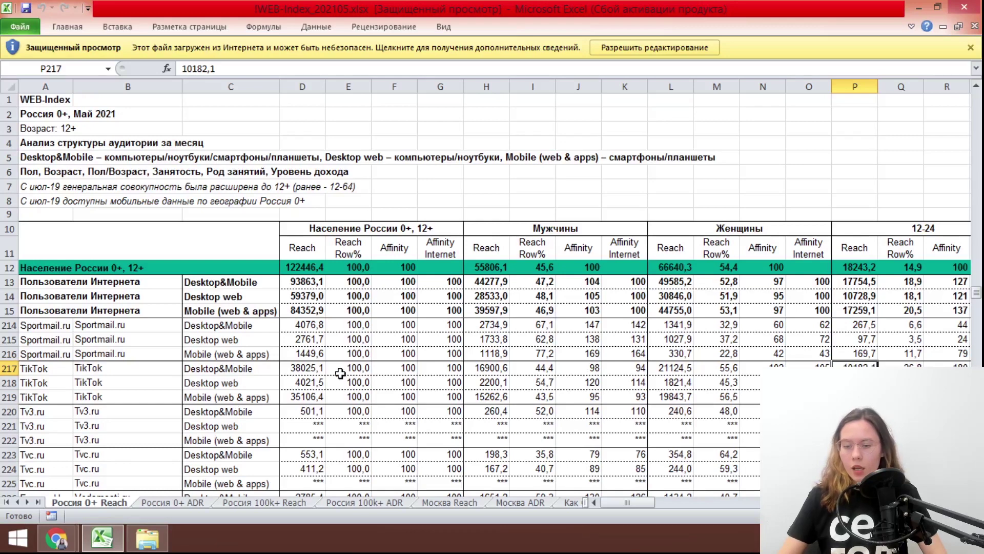
{"action": "left_click", "coordinate": [204, 373]}
{"action": "left_click", "coordinate": [314, 369]}
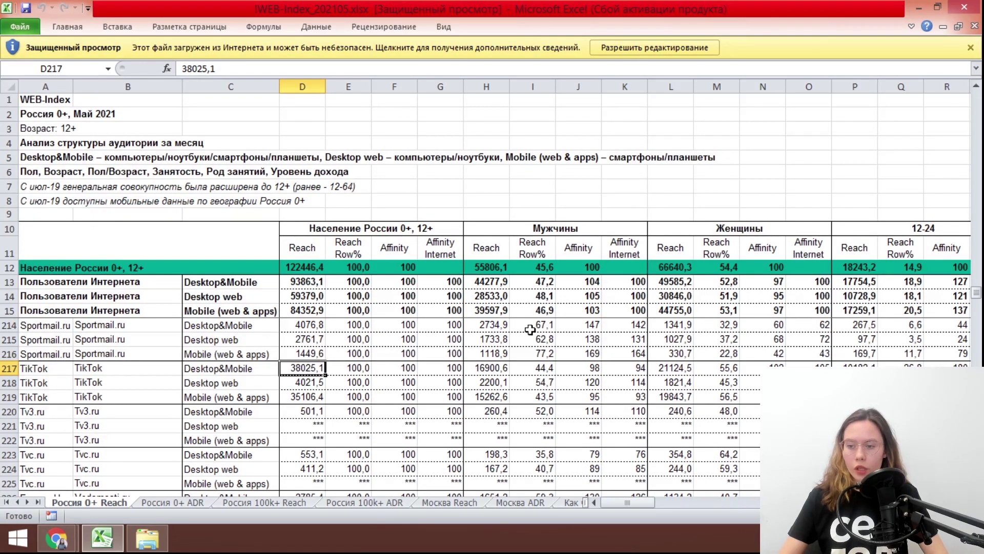
{"action": "left_click", "coordinate": [490, 369]}
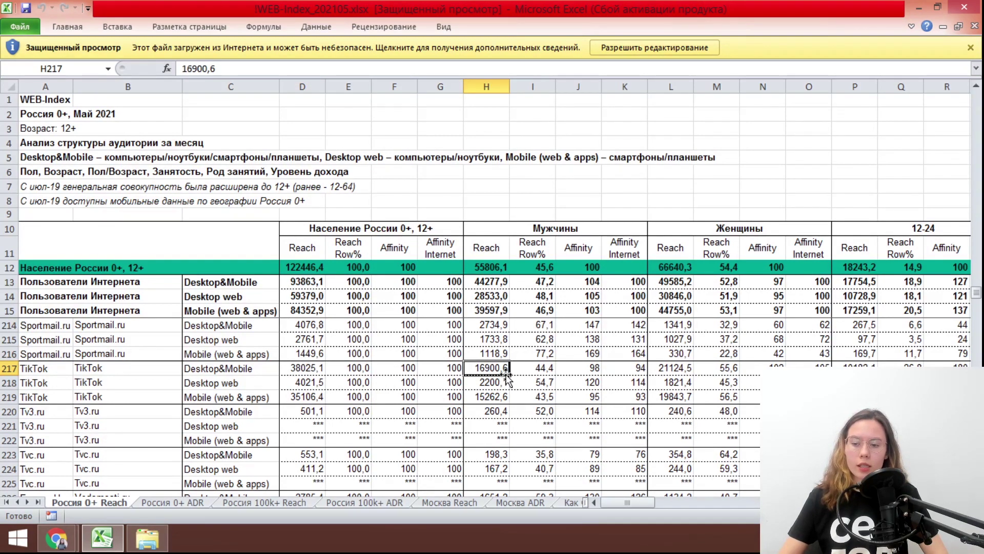
{"action": "left_click", "coordinate": [675, 369]}
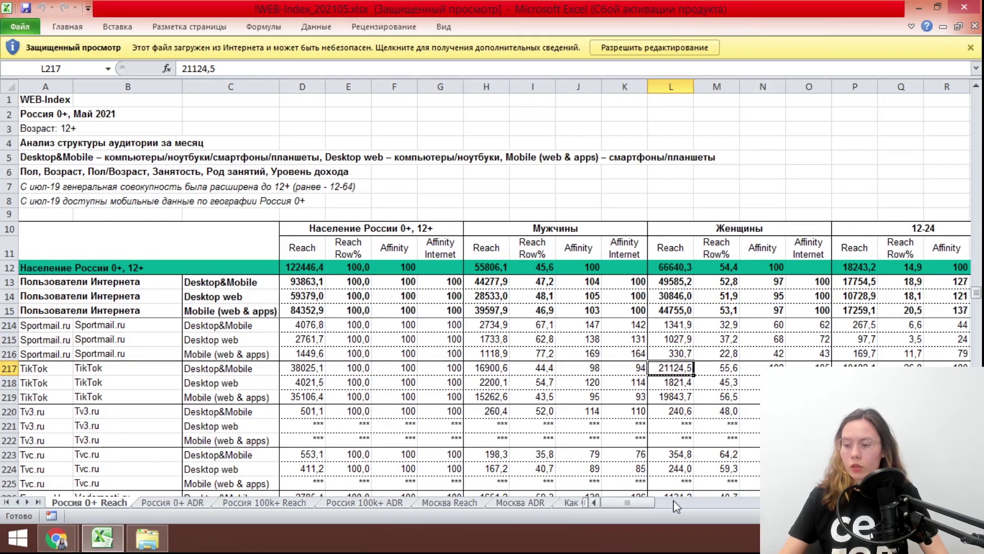
Scroll across the TikTok row's age and occupation columns and back
{"action": "scroll", "coordinate": [675, 506], "scroll_direction": "right", "scroll_amount": 5}
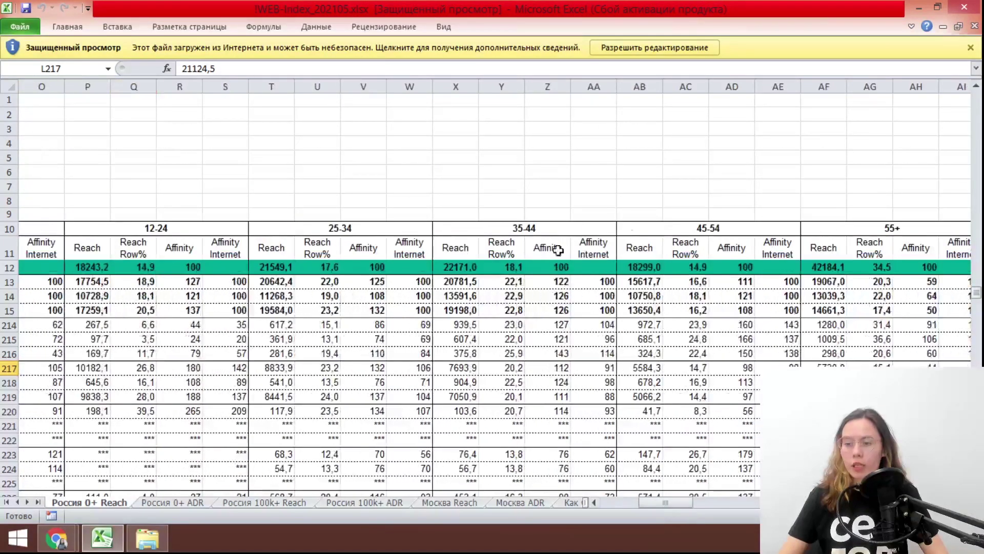
{"action": "left_click_drag", "start_coordinate": [683, 509], "coordinate": [864, 509]}
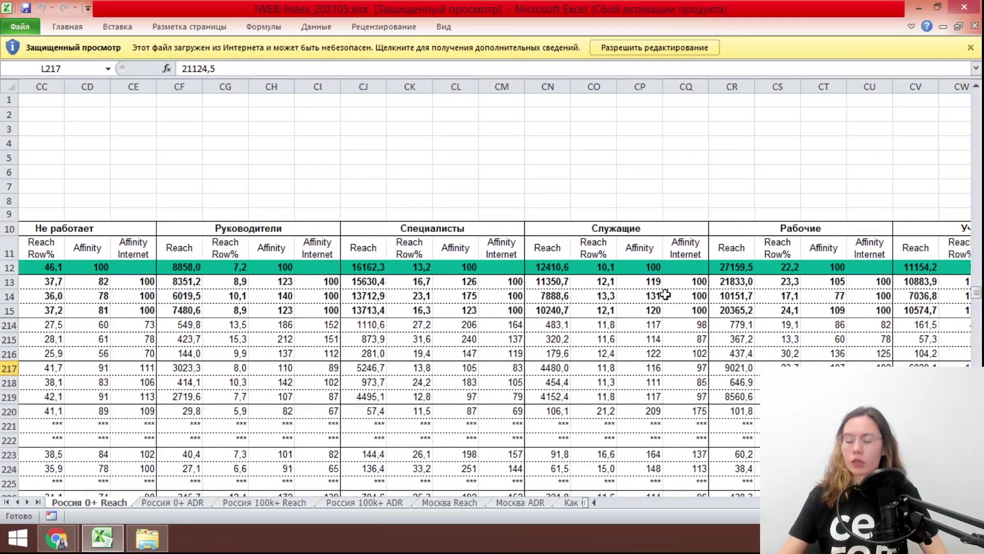
{"action": "scroll", "coordinate": [560, 275], "scroll_direction": "left", "scroll_amount": 15}
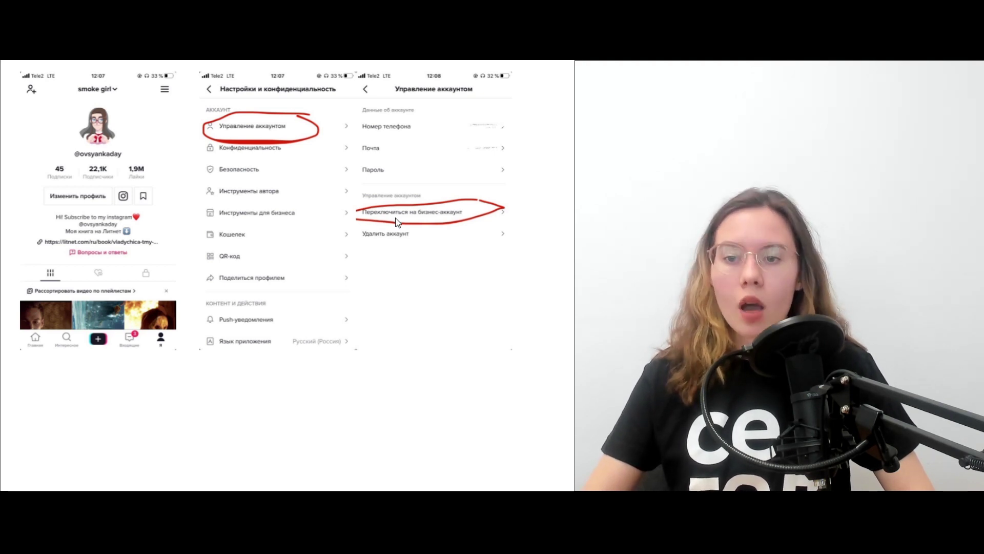
Advance through the business-account slides and follow the tiktok.com/business link
{"action": "key", "text": "Right"}
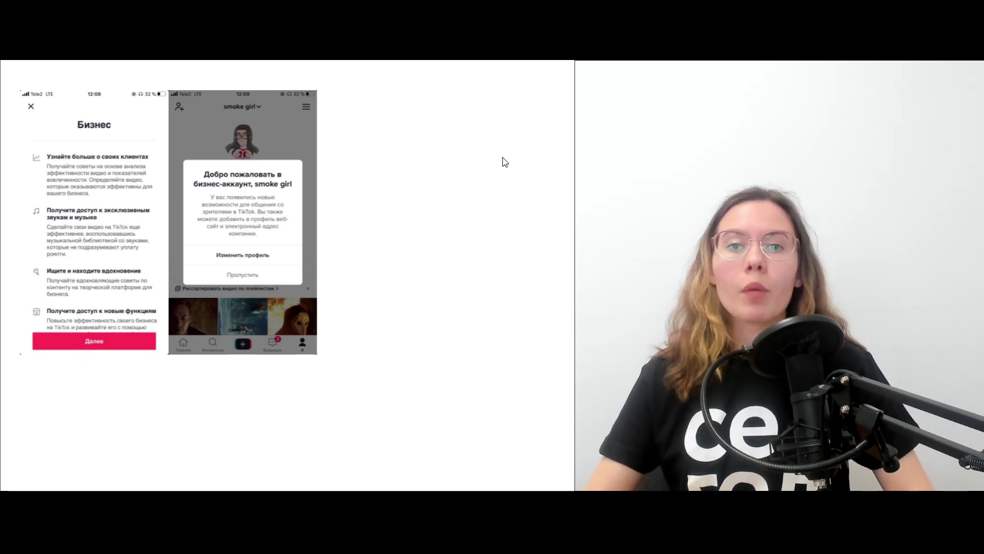
{"action": "left_click", "coordinate": [475, 178]}
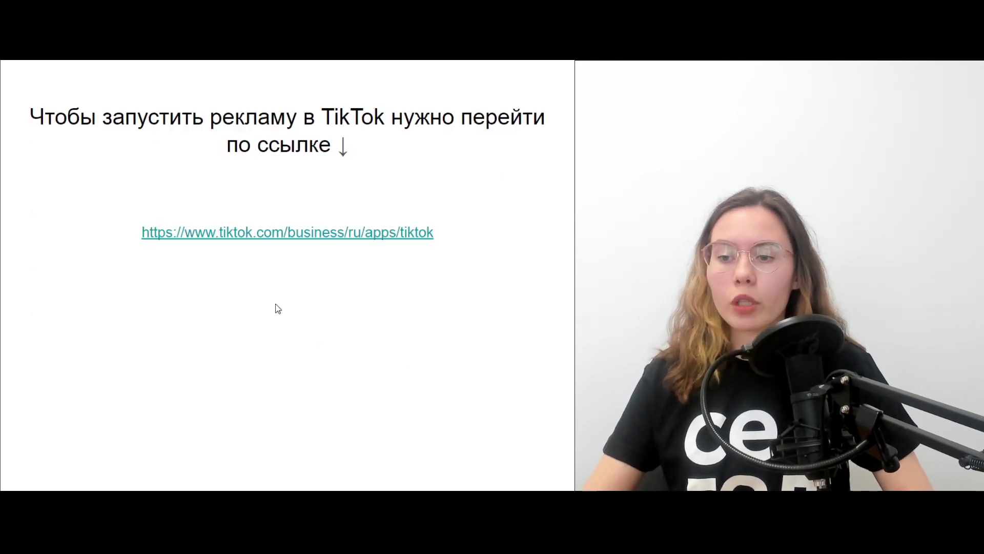
{"action": "left_click", "coordinate": [351, 232]}
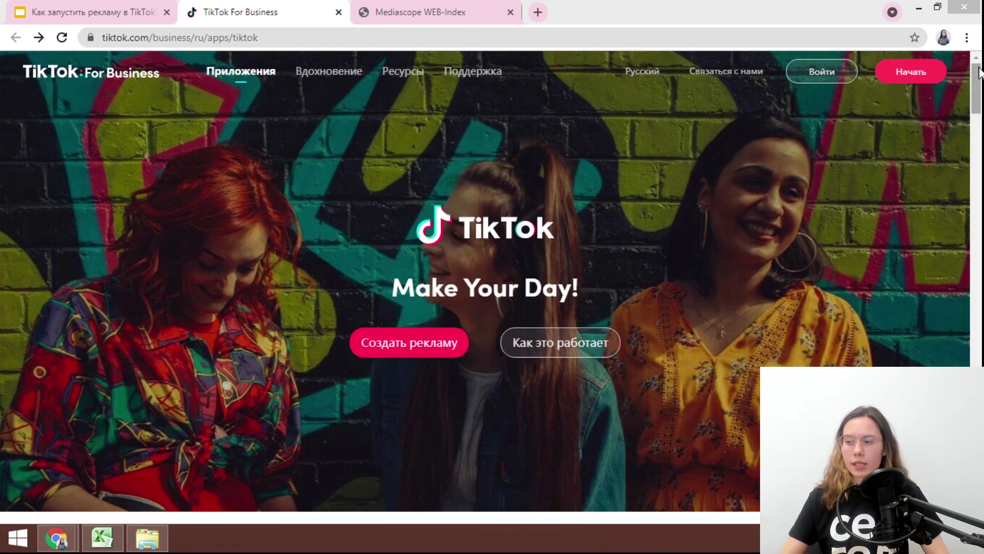
Go to the ads.tiktok.com sign-up form via the 'Создать рекламу' button
{"action": "mouse_move", "coordinate": [976, 82]}
{"action": "left_mouse_down"}
{"action": "mouse_move", "coordinate": [965, 412]}
{"action": "mouse_move", "coordinate": [976, 77]}
{"action": "left_mouse_up"}
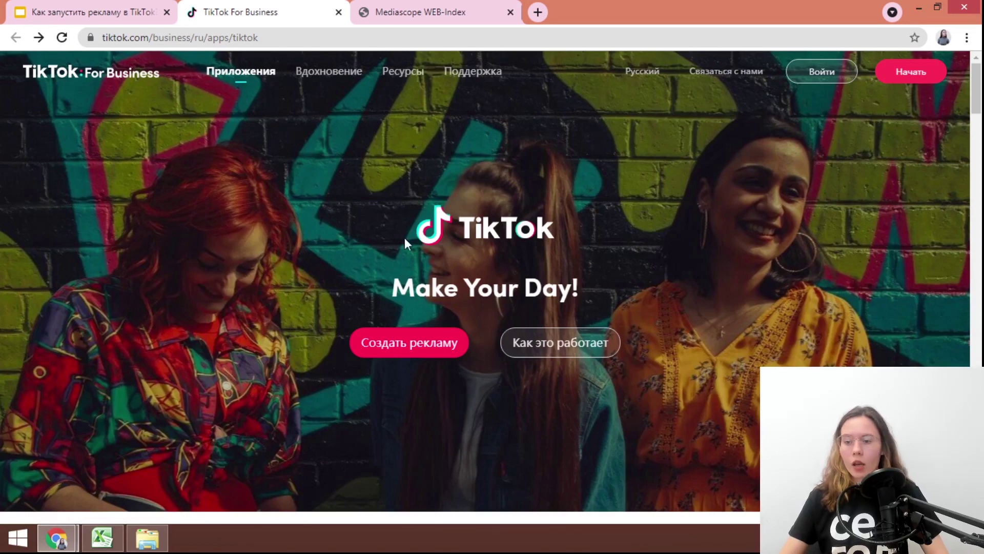
{"action": "left_click", "coordinate": [378, 342]}
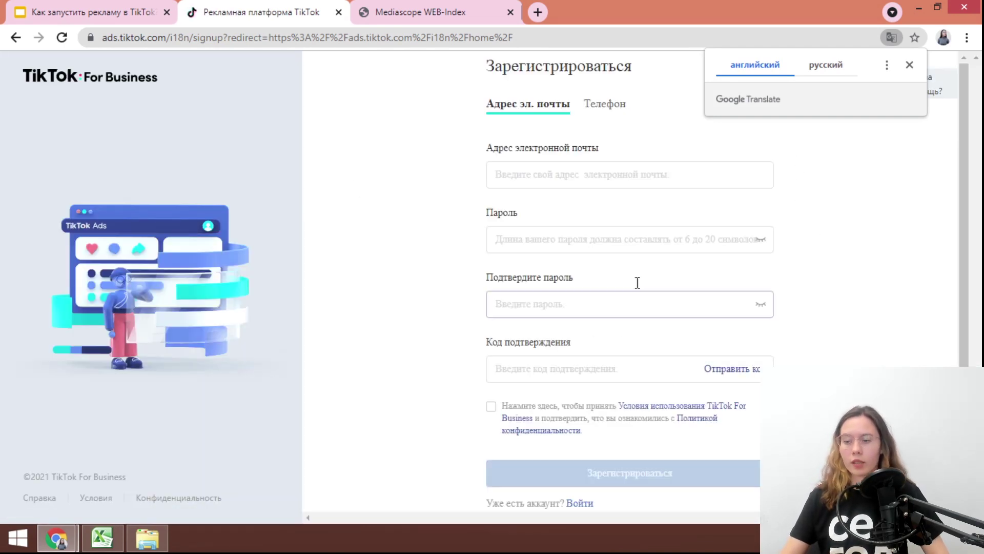
Dismiss the translate offer, review e-mail and phone login options, then switch to the incognito registration window
{"action": "left_click", "coordinate": [822, 224]}
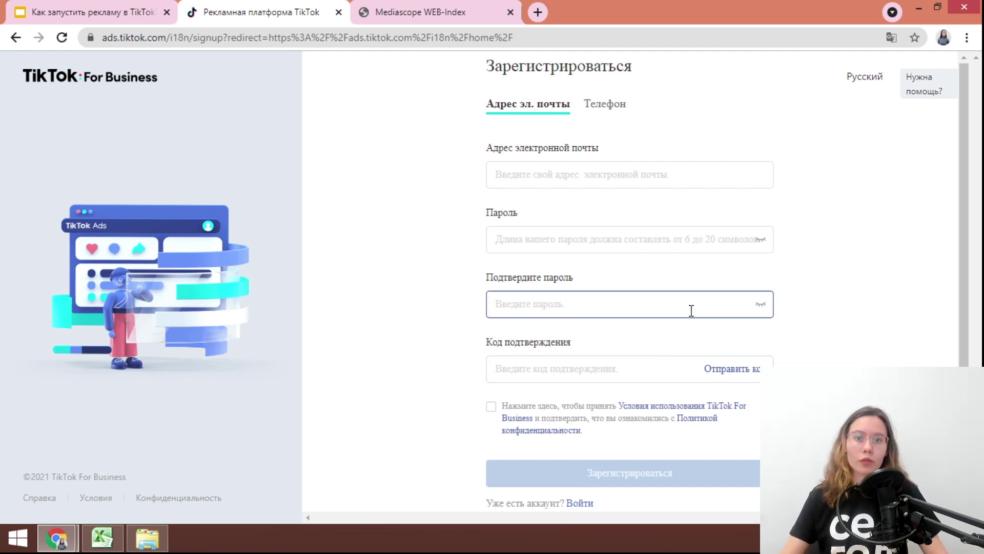
{"action": "scroll", "coordinate": [582, 495], "scroll_direction": "down", "scroll_amount": 1}
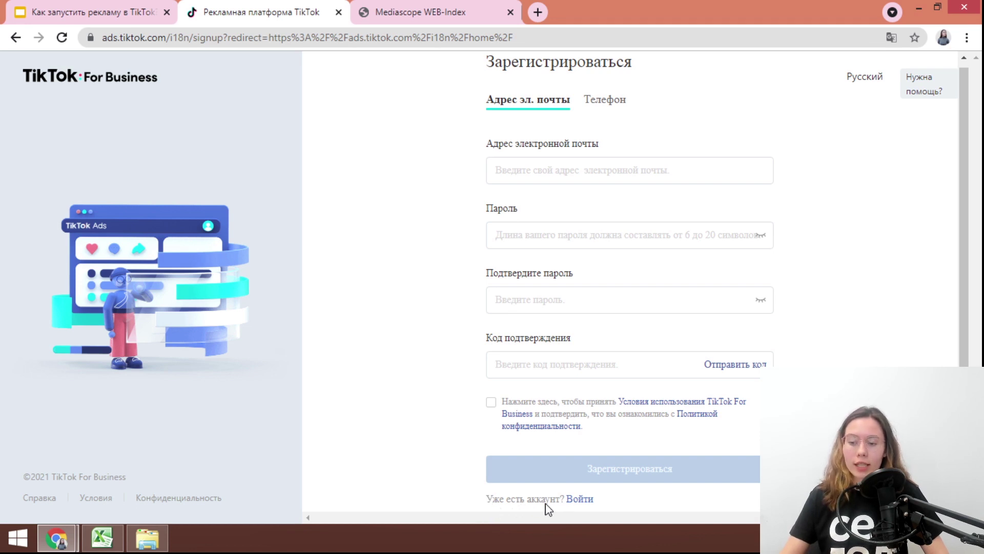
{"action": "left_click", "coordinate": [575, 500]}
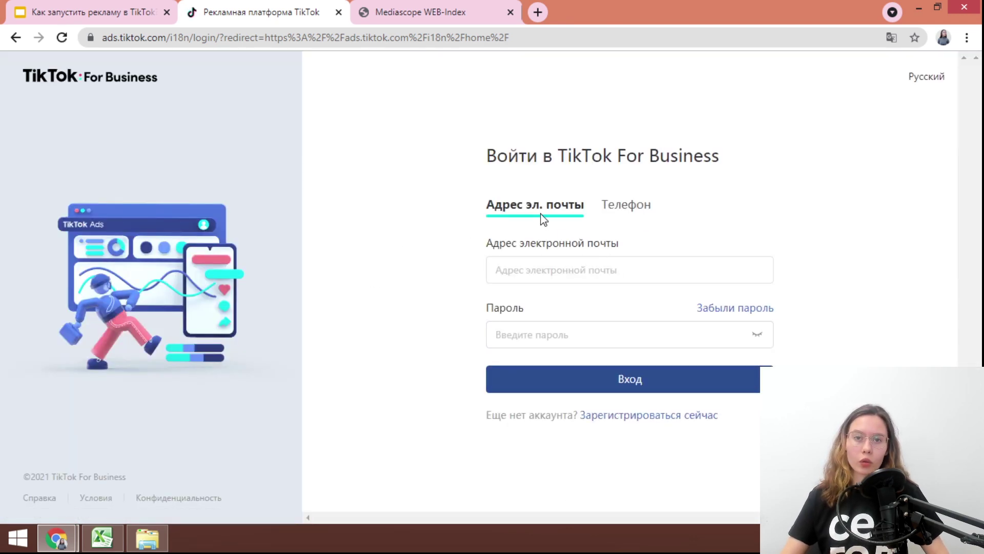
{"action": "left_click", "coordinate": [624, 206]}
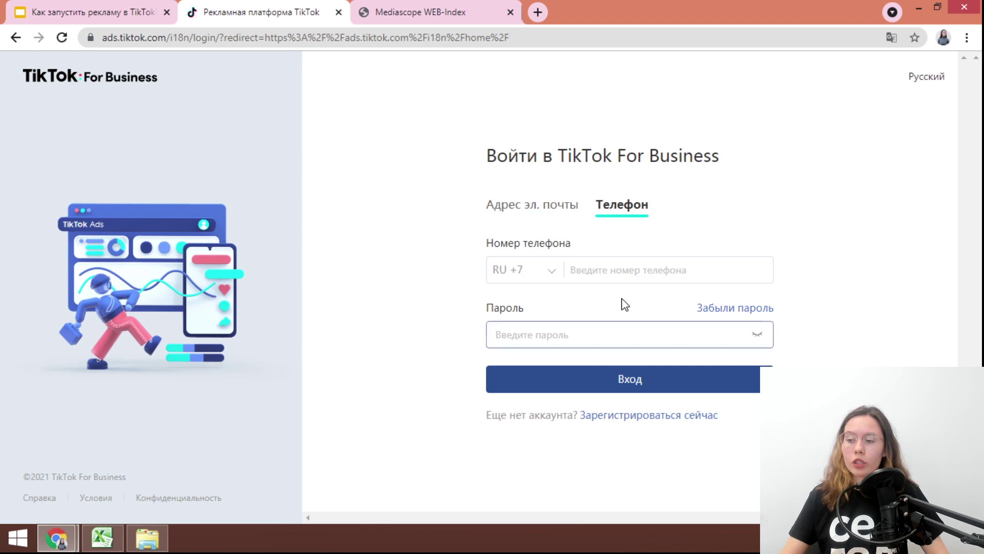
{"action": "left_click", "coordinate": [578, 212]}
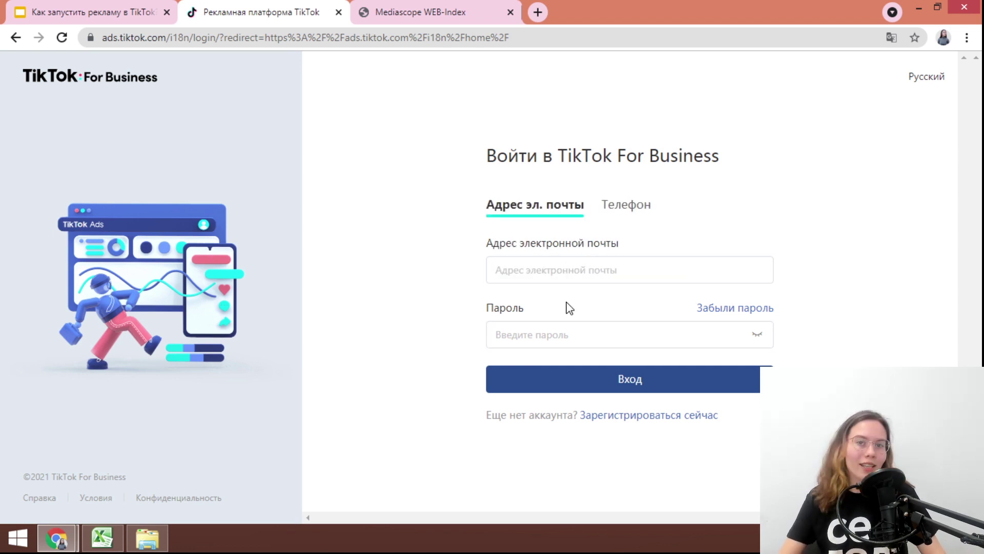
{"action": "left_click", "coordinate": [639, 213]}
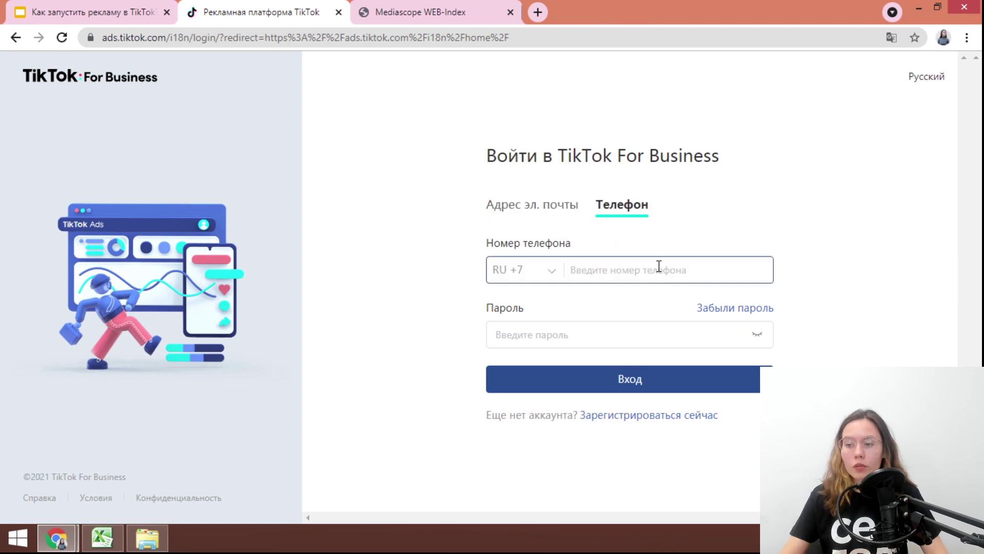
{"action": "left_click", "coordinate": [666, 273]}
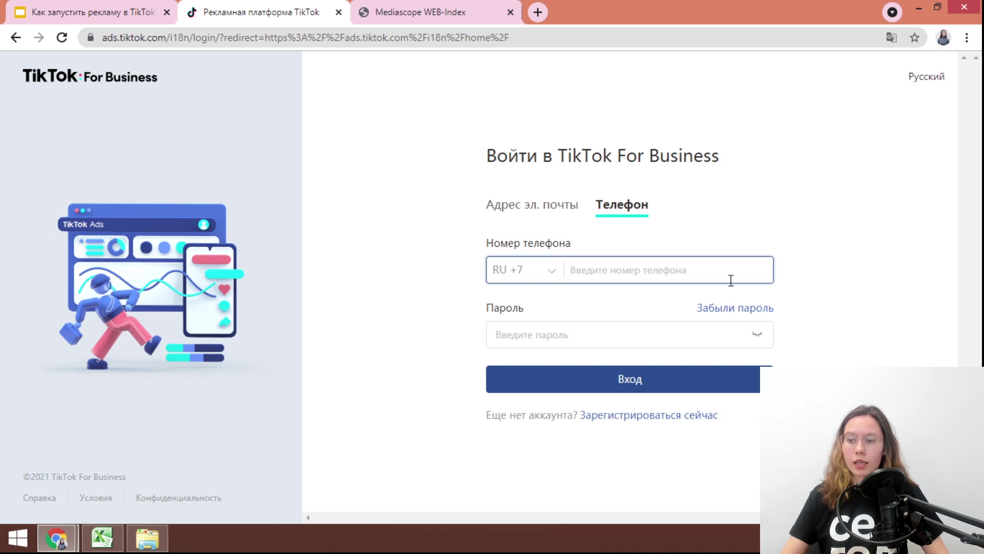
{"action": "mouse_move", "coordinate": [58, 537]}
{"action": "left_click", "coordinate": [234, 463]}
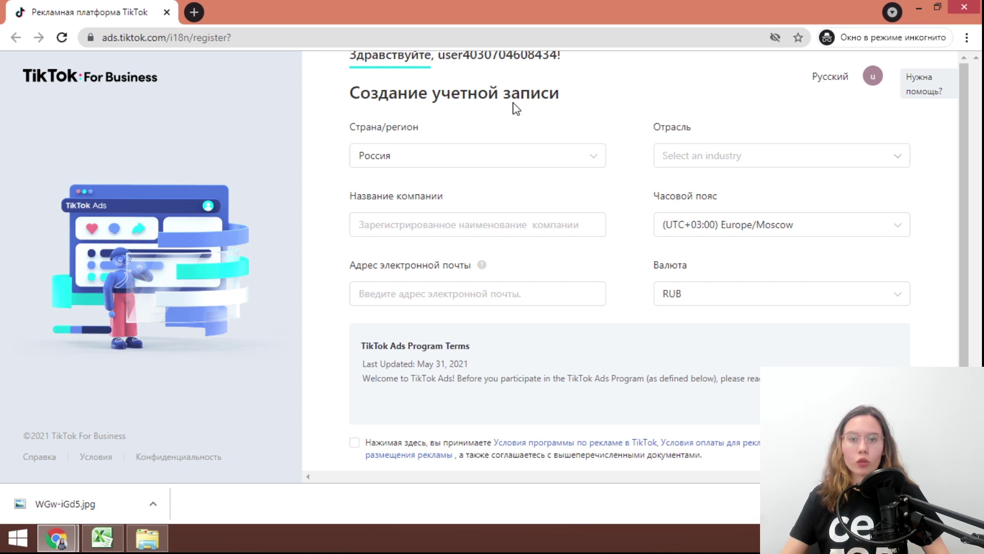
Keep Россия as the country and enter company name advantshop and the account e-mail address
{"action": "left_click", "coordinate": [410, 165]}
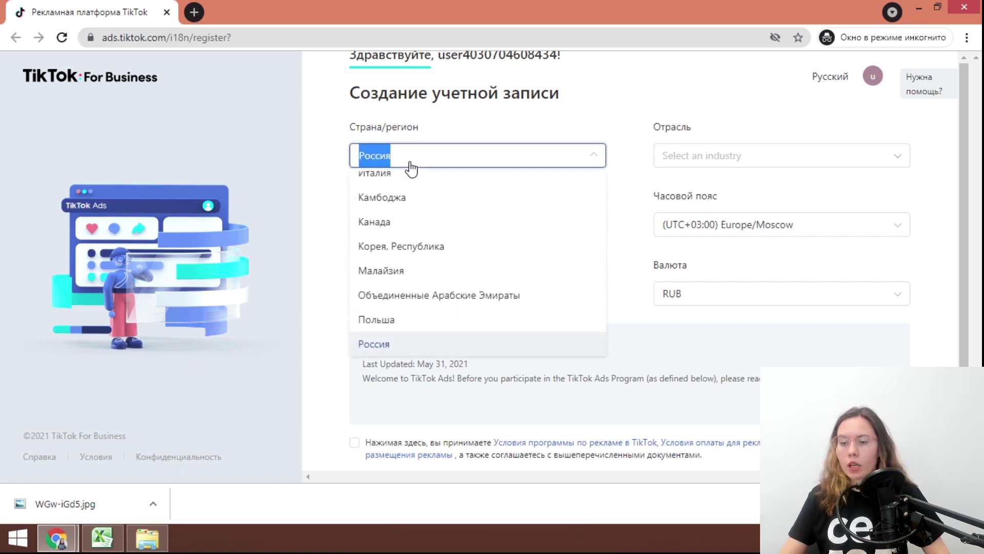
{"action": "left_click", "coordinate": [411, 168]}
{"action": "left_click", "coordinate": [464, 224]}
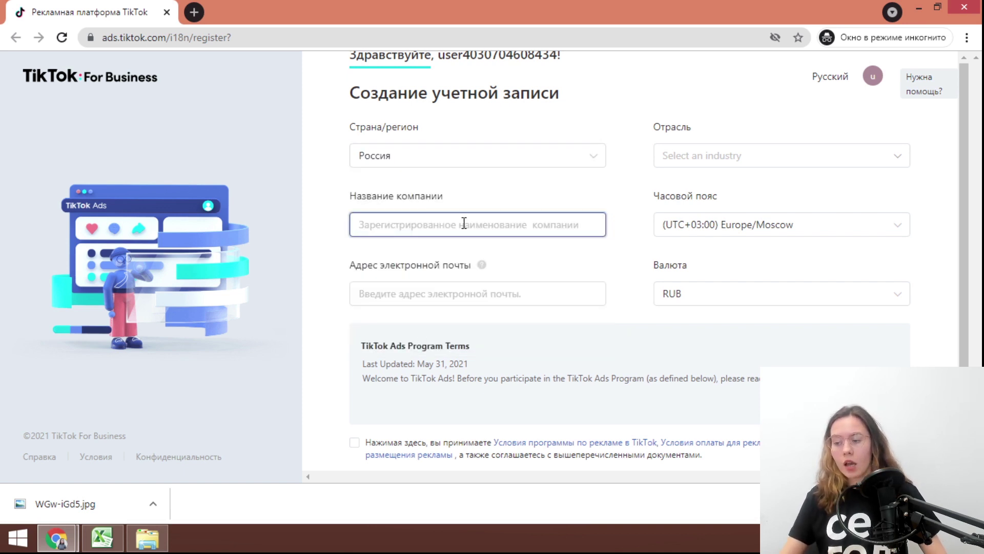
{"action": "type", "text": "a"}
{"action": "key", "text": "BackSpace"}
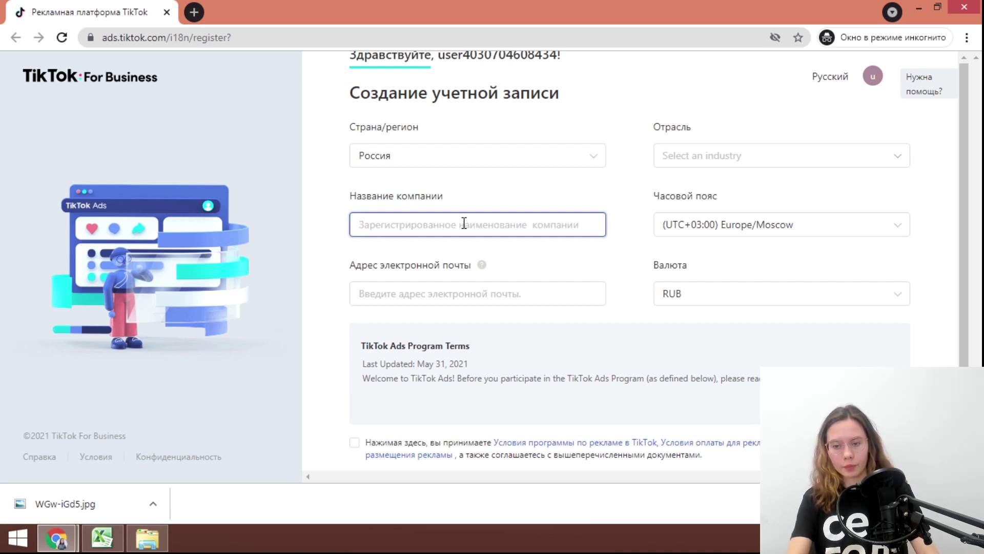
{"action": "type", "text": "advantshop"}
{"action": "left_click", "coordinate": [417, 295]}
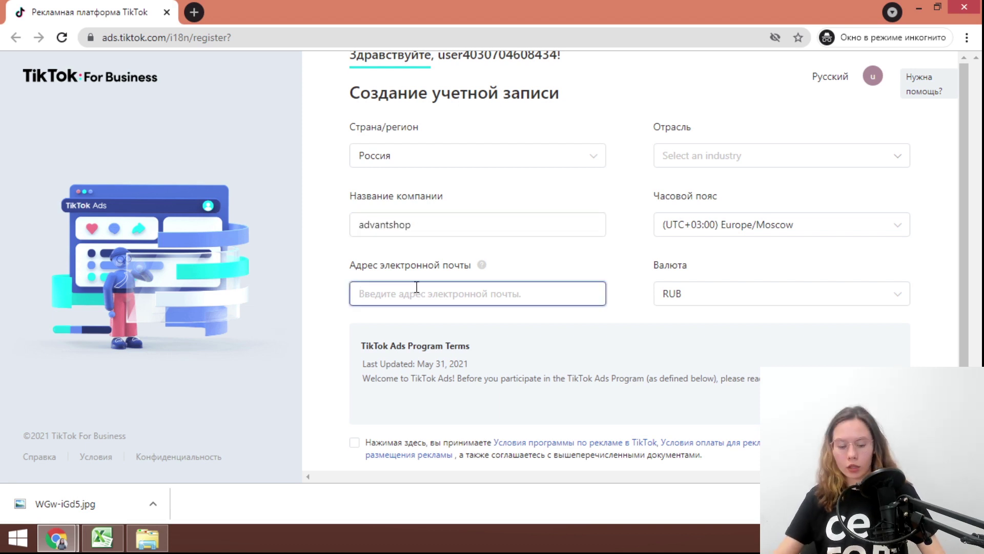
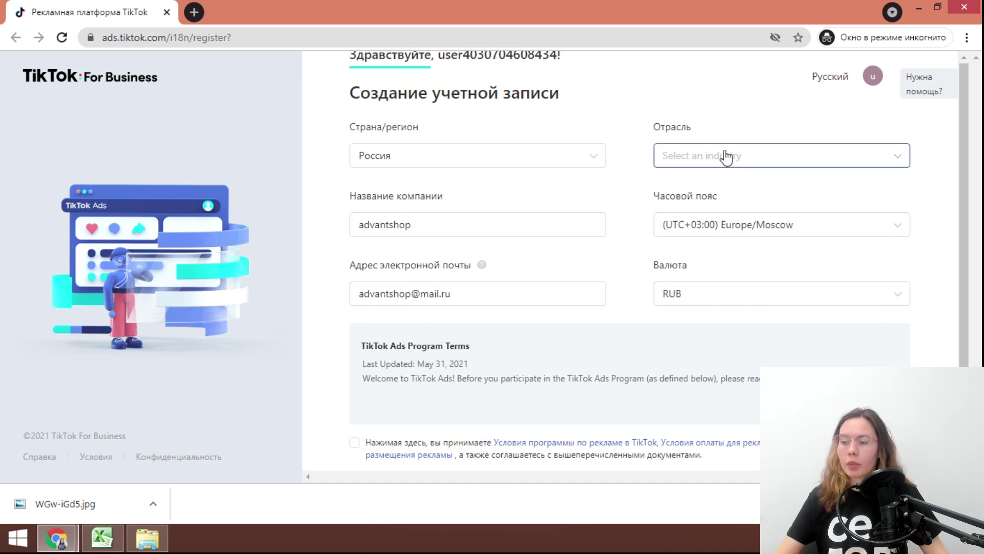
Choose Другое as the industry and submit the account registration
{"action": "left_click", "coordinate": [725, 155]}
{"action": "scroll", "coordinate": [725, 282], "scroll_direction": "down", "scroll_amount": 1}
{"action": "scroll", "coordinate": [725, 282], "scroll_direction": "up", "scroll_amount": 1}
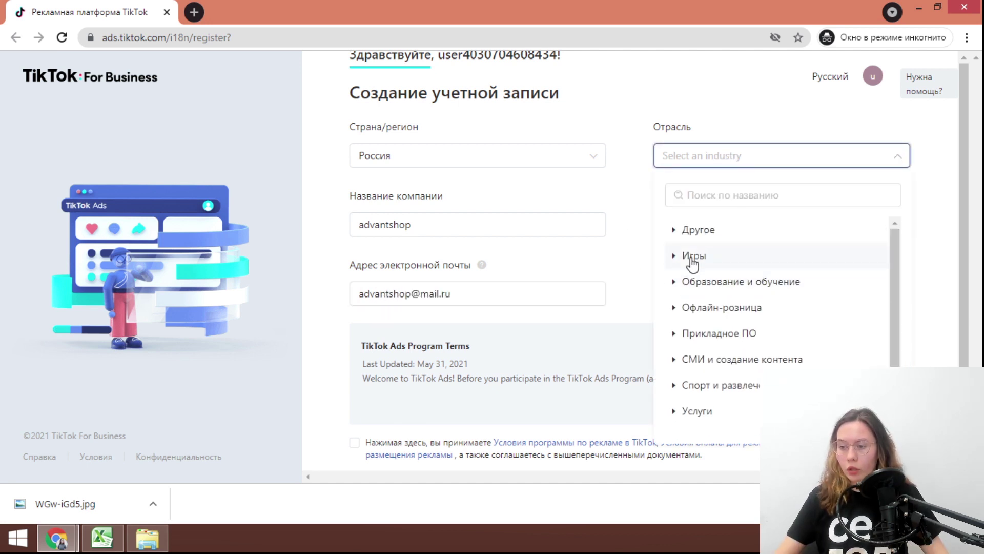
{"action": "left_click", "coordinate": [690, 257]}
{"action": "scroll", "coordinate": [703, 306], "scroll_direction": "down", "scroll_amount": 3}
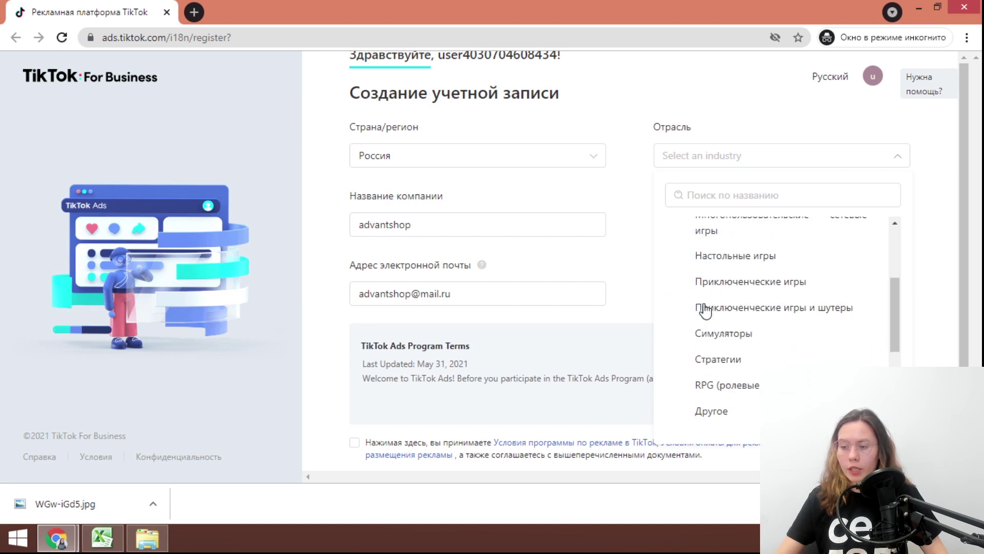
{"action": "scroll", "coordinate": [703, 307], "scroll_direction": "up", "scroll_amount": 3}
{"action": "scroll", "coordinate": [687, 333], "scroll_direction": "down", "scroll_amount": 5}
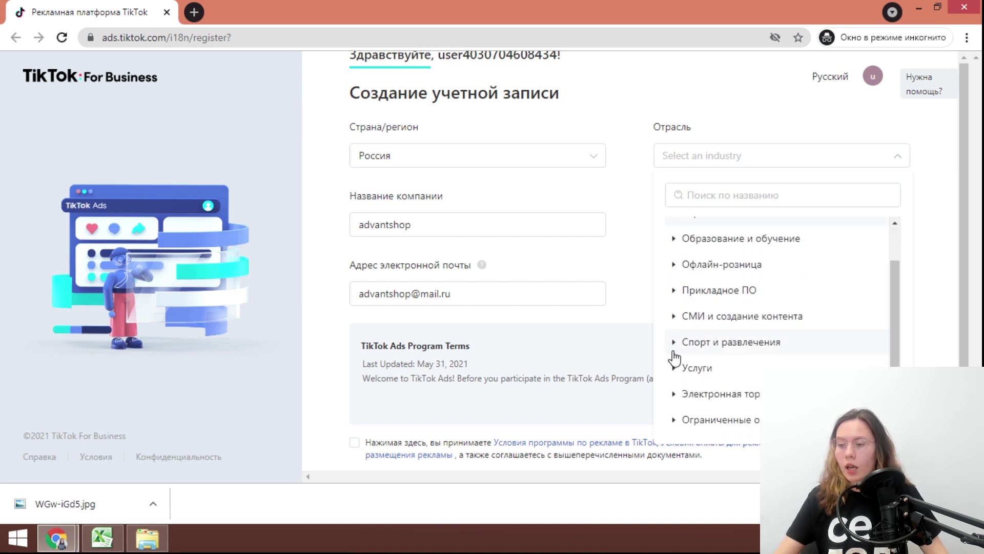
{"action": "left_click", "coordinate": [673, 318]}
{"action": "scroll", "coordinate": [696, 343], "scroll_direction": "down", "scroll_amount": 3}
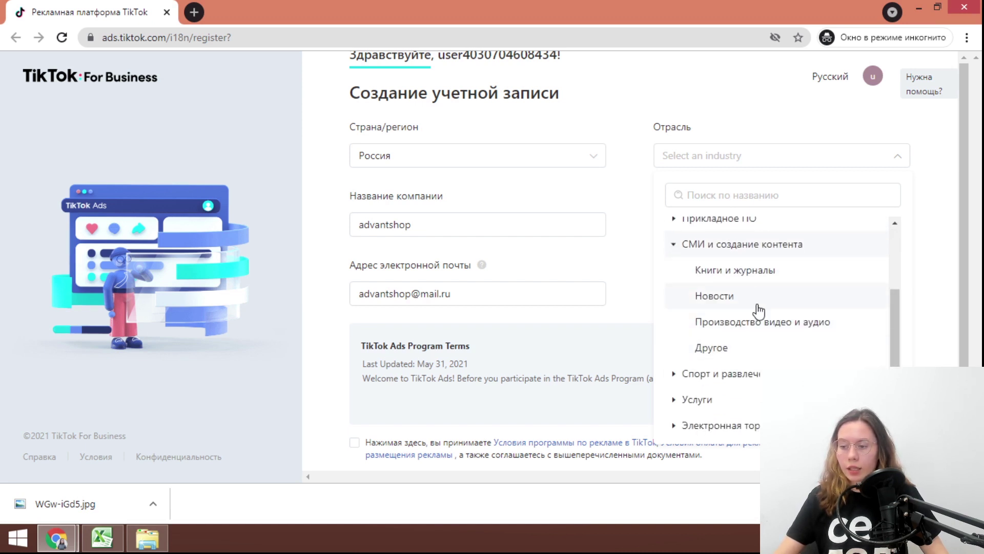
{"action": "scroll", "coordinate": [724, 358], "scroll_direction": "up", "scroll_amount": 5}
{"action": "left_click", "coordinate": [699, 231]}
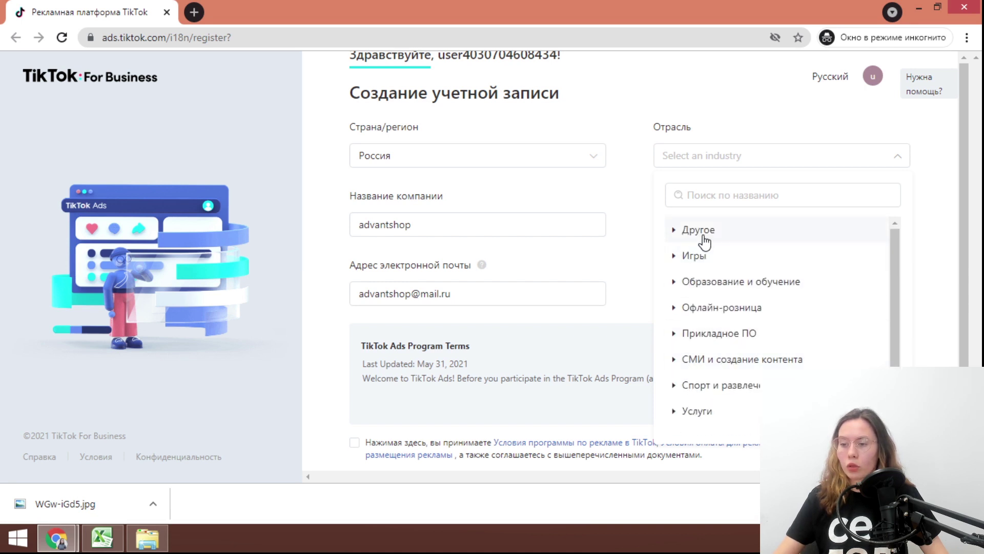
{"action": "left_click", "coordinate": [735, 343]}
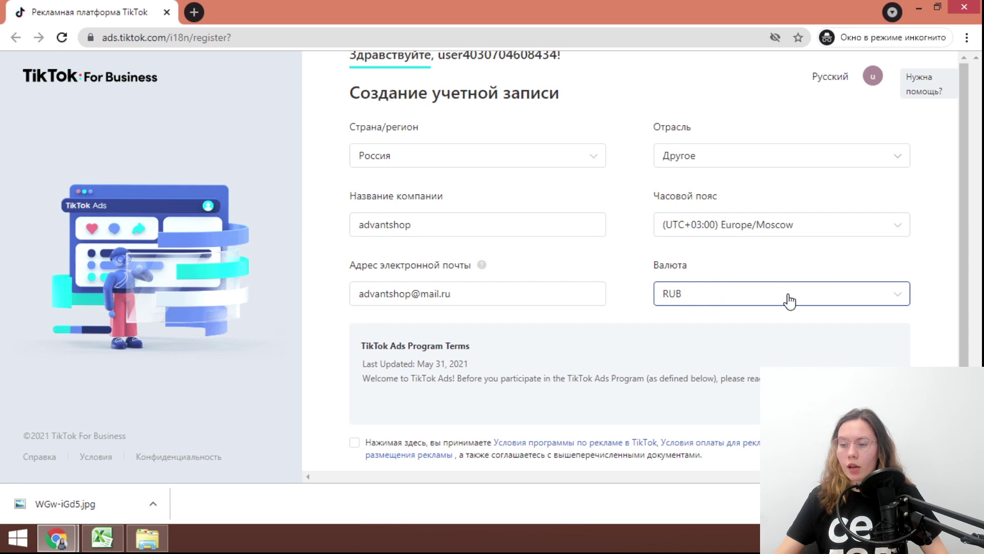
{"action": "scroll", "coordinate": [615, 384], "scroll_direction": "down", "scroll_amount": 1}
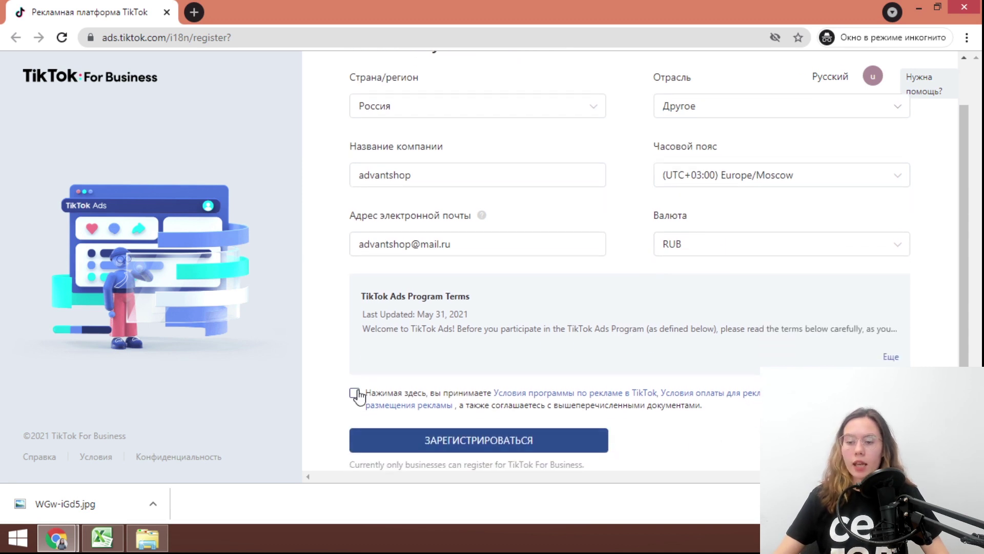
{"action": "left_click", "coordinate": [456, 444]}
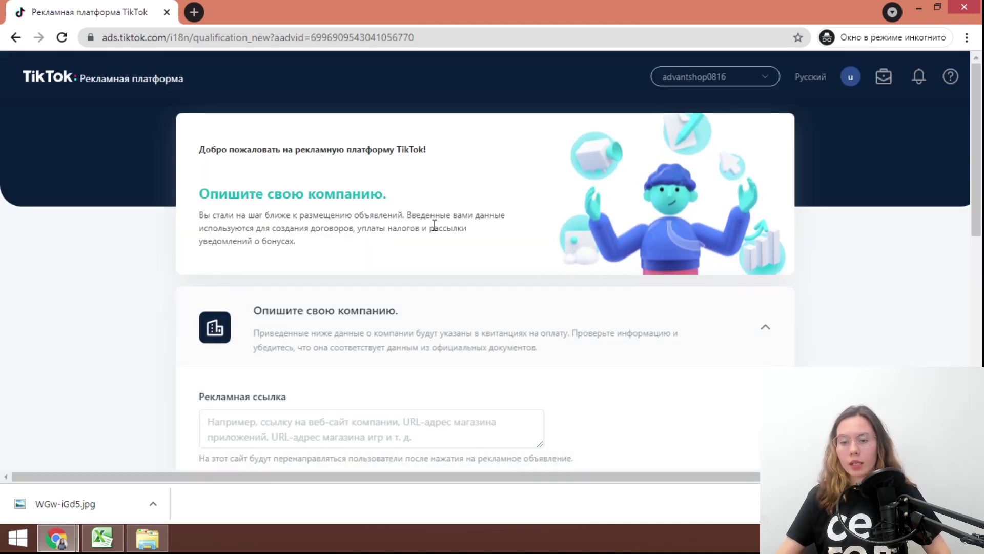
{"action": "scroll", "coordinate": [426, 233], "scroll_direction": "down", "scroll_amount": 1}
{"action": "scroll", "coordinate": [427, 233], "scroll_direction": "down", "scroll_amount": 1}
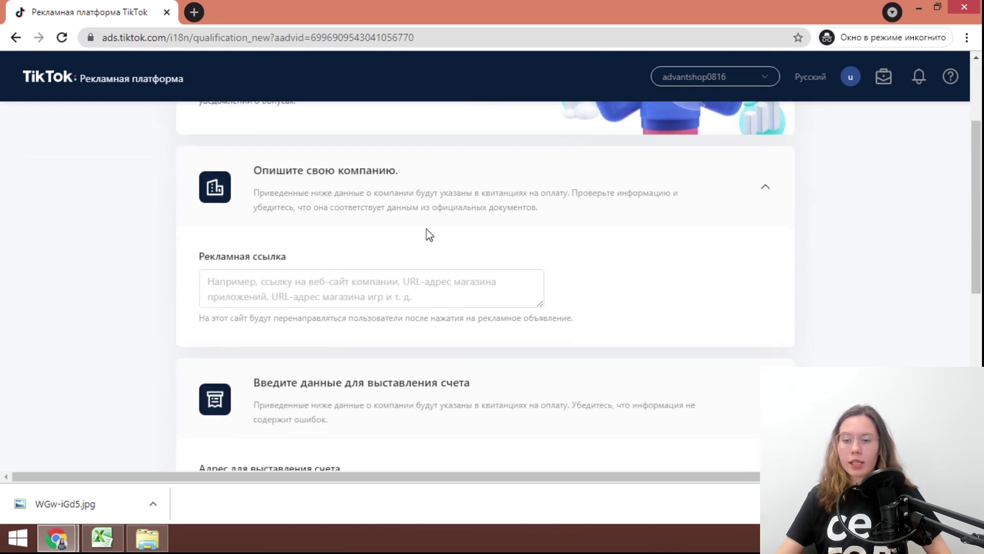
{"action": "left_click", "coordinate": [318, 288]}
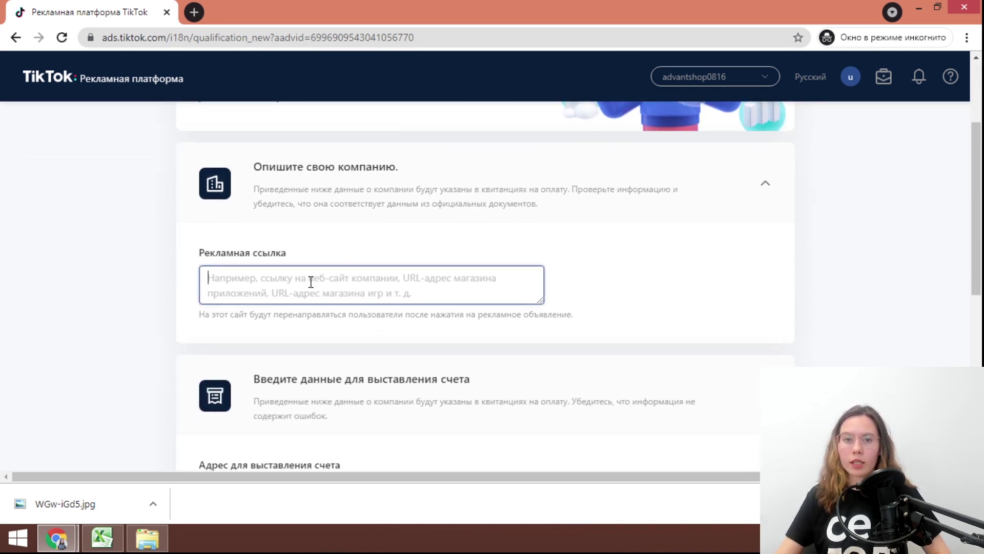
{"action": "right_click", "coordinate": [311, 282]}
{"action": "left_click", "coordinate": [374, 369]}
{"action": "left_click", "coordinate": [598, 278]}
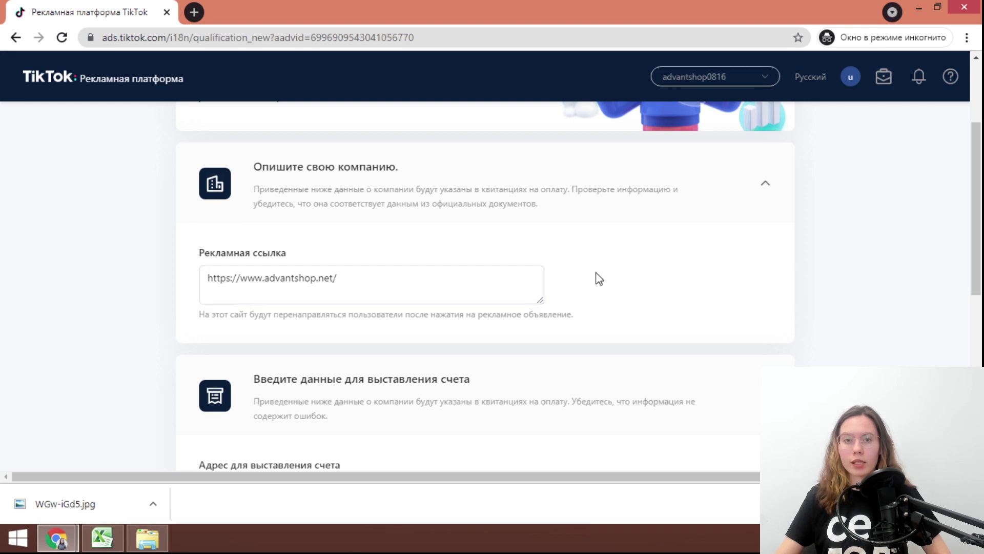
Fill in the billing postal address, region Курганская область and postal index
{"action": "scroll", "coordinate": [595, 270], "scroll_direction": "down", "scroll_amount": 4}
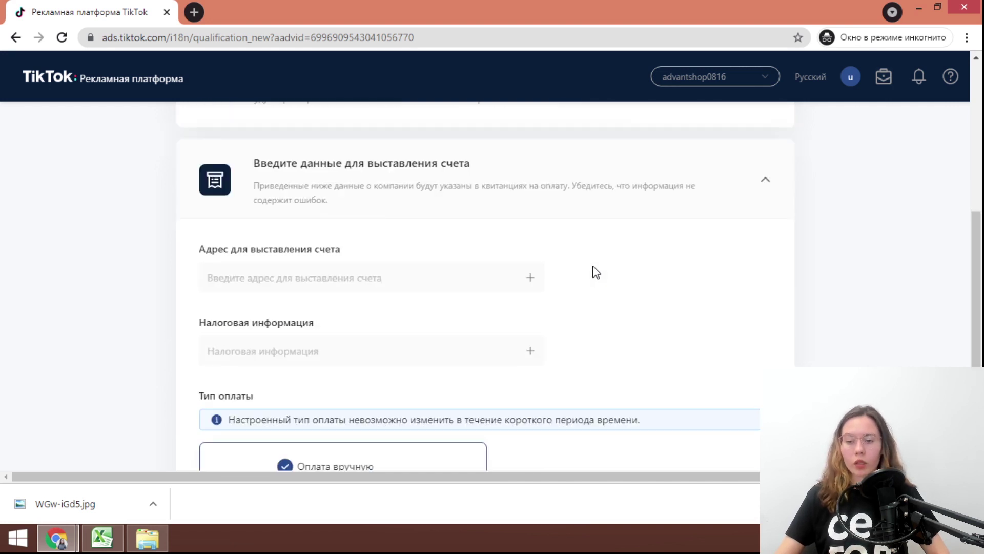
{"action": "left_click", "coordinate": [334, 209]}
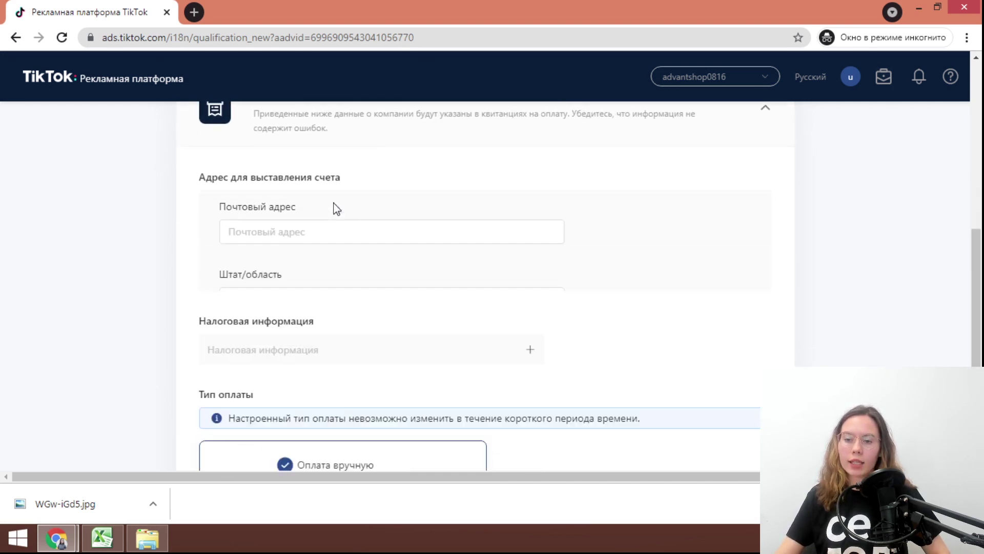
{"action": "left_click", "coordinate": [322, 248]}
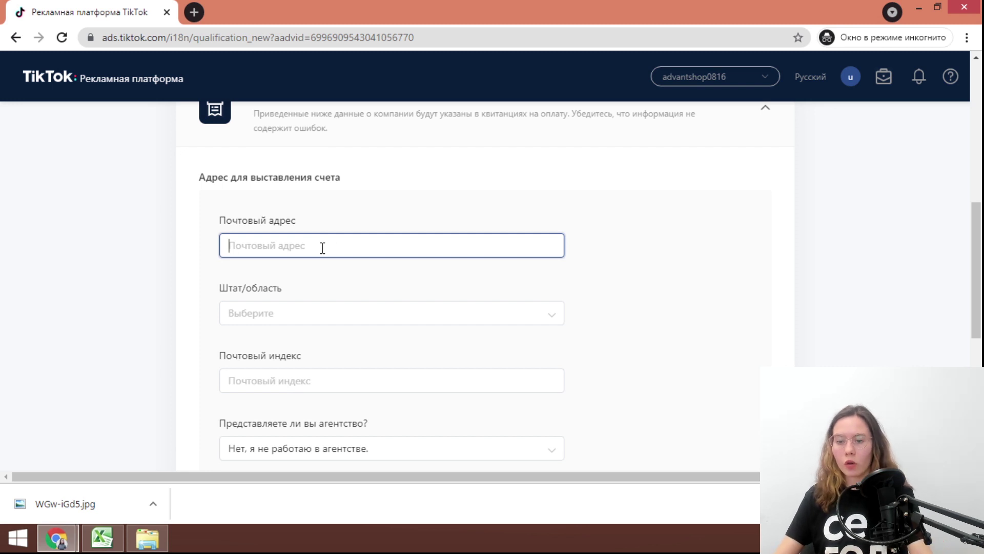
{"action": "type", "text": "5GGFHF"}
{"action": "left_click", "coordinate": [286, 314]}
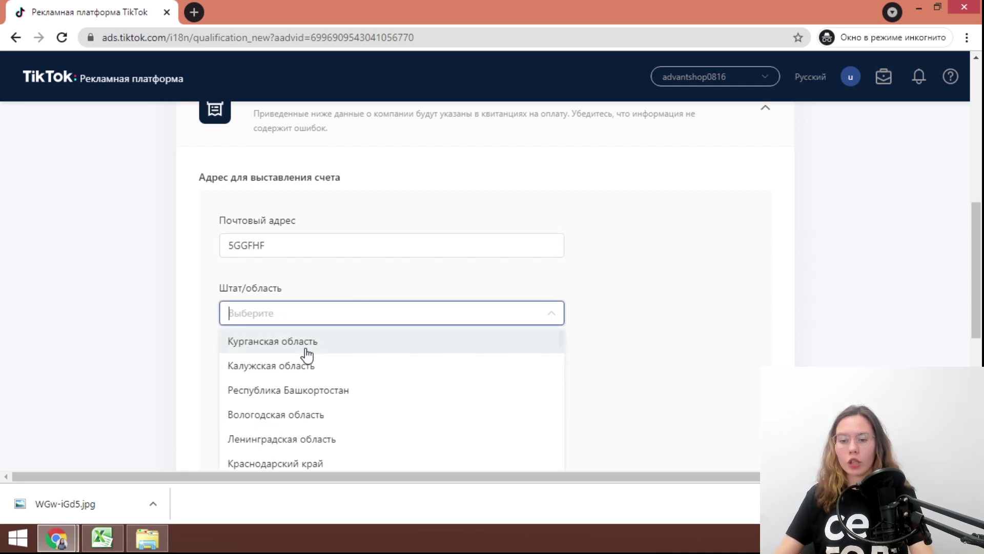
{"action": "left_click", "coordinate": [277, 342]}
{"action": "scroll", "coordinate": [318, 338], "scroll_direction": "down", "scroll_amount": 1}
{"action": "left_click", "coordinate": [304, 312]}
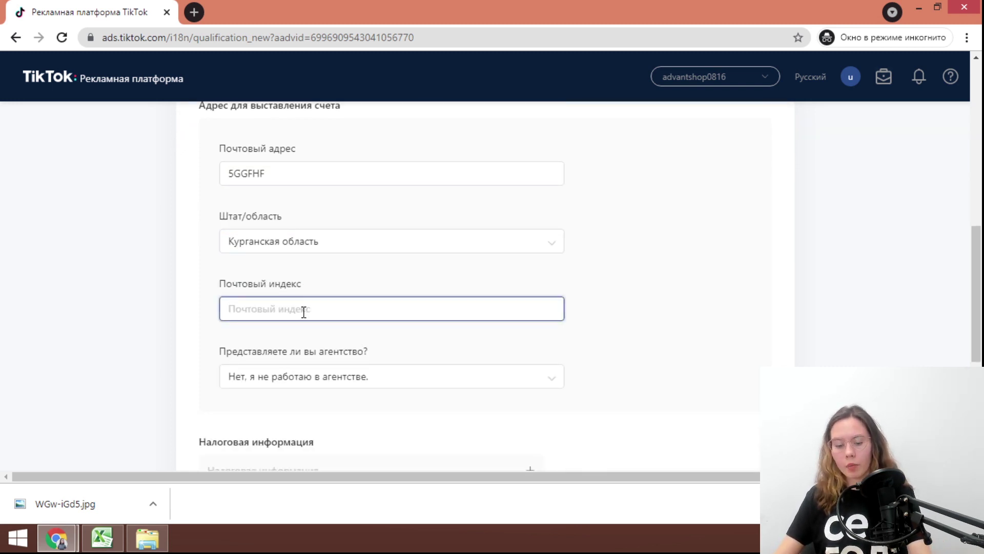
{"action": "type", "text": "6666666"}
{"action": "scroll", "coordinate": [318, 354], "scroll_direction": "down", "scroll_amount": 2}
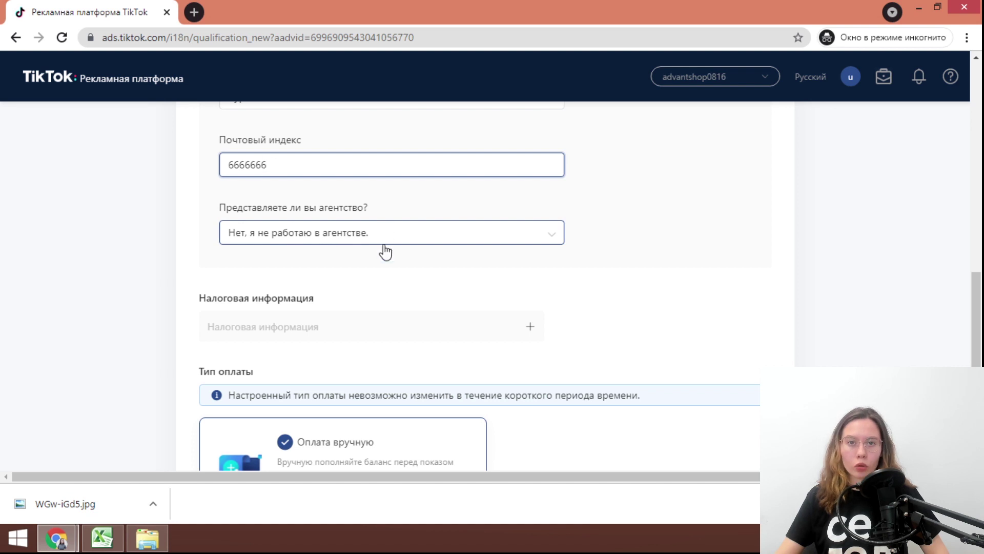
{"action": "scroll", "coordinate": [384, 251], "scroll_direction": "down", "scroll_amount": 1}
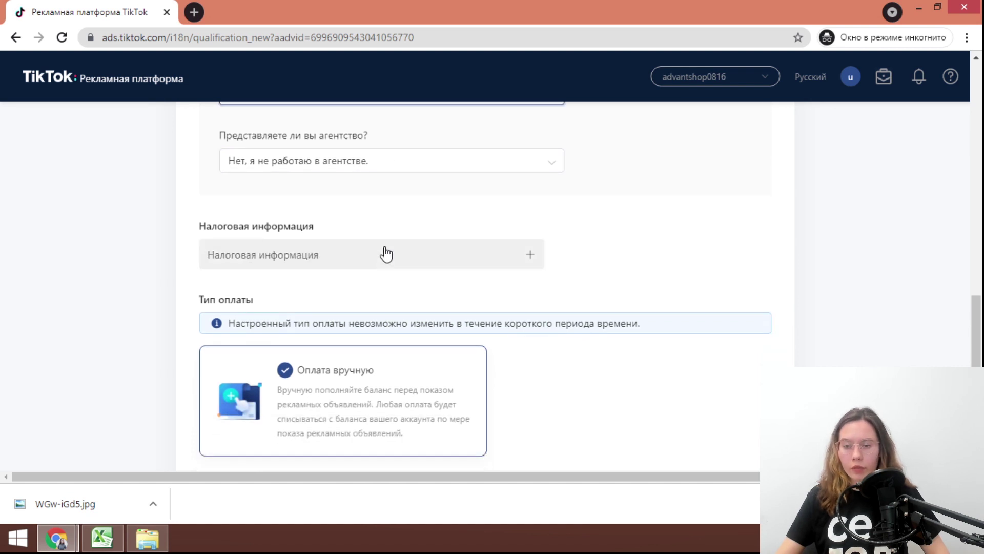
Enter the INN and KPP tax numbers and submit the billing details
{"action": "left_click", "coordinate": [284, 256]}
{"action": "scroll", "coordinate": [328, 241], "scroll_direction": "down", "scroll_amount": 1}
{"action": "left_click", "coordinate": [302, 231]}
{"action": "type", "text": "56"}
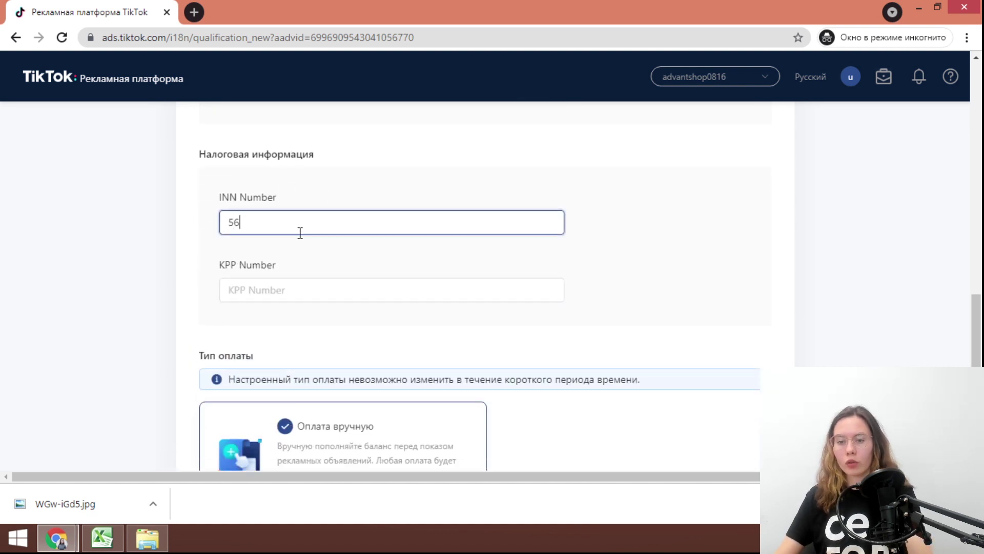
{"action": "type", "text": "56565656"}
{"action": "left_click", "coordinate": [295, 287]}
{"action": "type", "text": "66666666666"}
{"action": "scroll", "coordinate": [487, 297], "scroll_direction": "down", "scroll_amount": 2}
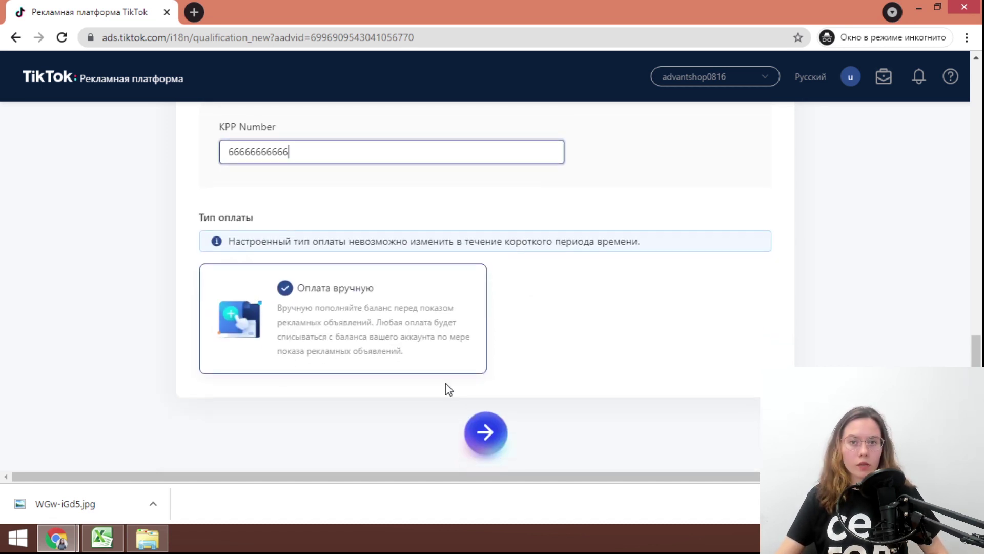
{"action": "left_click", "coordinate": [482, 436]}
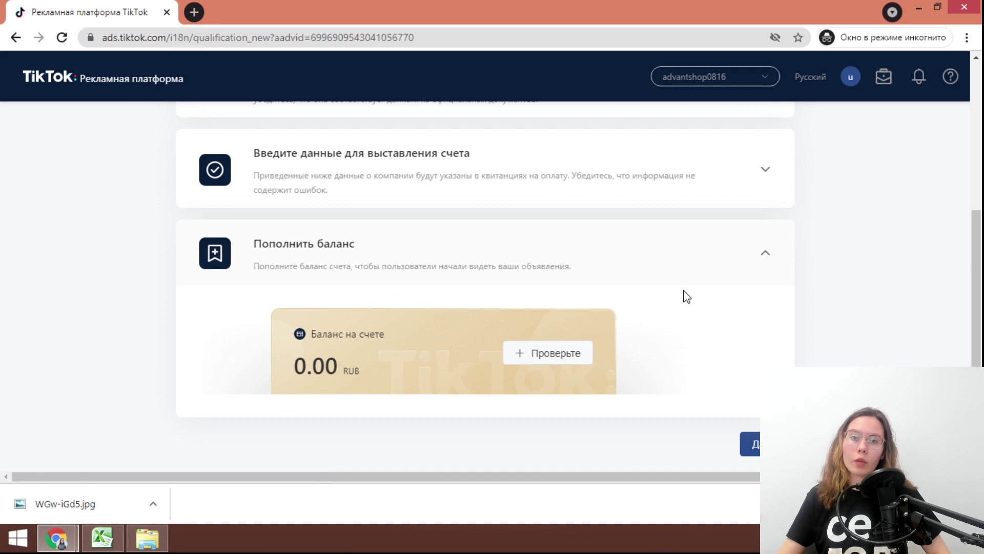
Skip the balance top-up step to reach the Создание рекламы mode choice
{"action": "scroll", "coordinate": [496, 279], "scroll_direction": "up", "scroll_amount": 5}
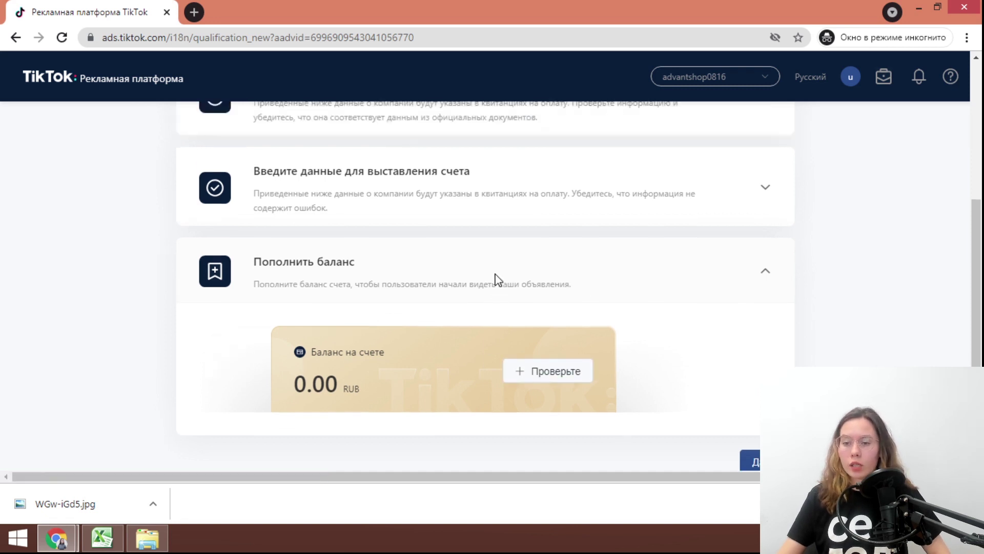
{"action": "scroll", "coordinate": [515, 418], "scroll_direction": "down", "scroll_amount": 5}
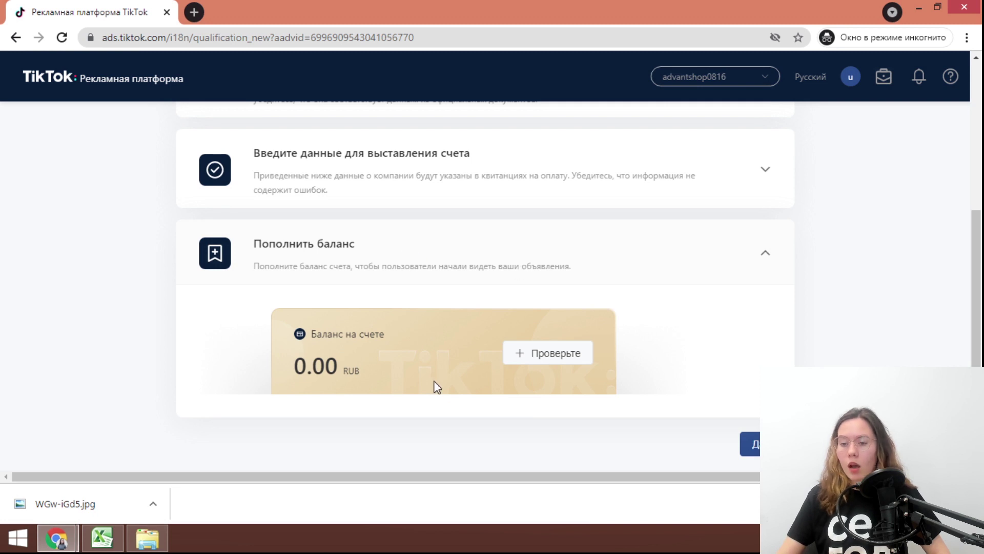
{"action": "left_click", "coordinate": [753, 445]}
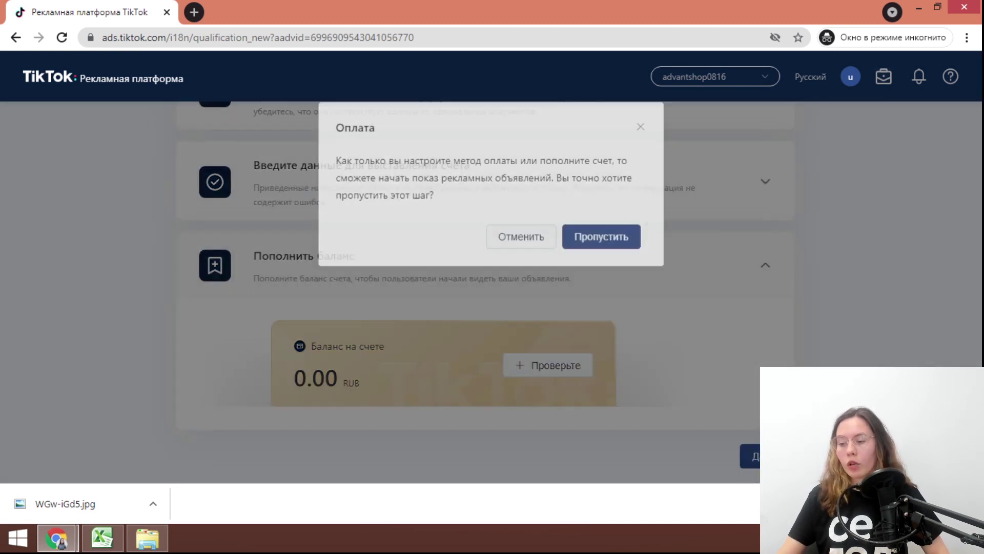
{"action": "left_click", "coordinate": [583, 241]}
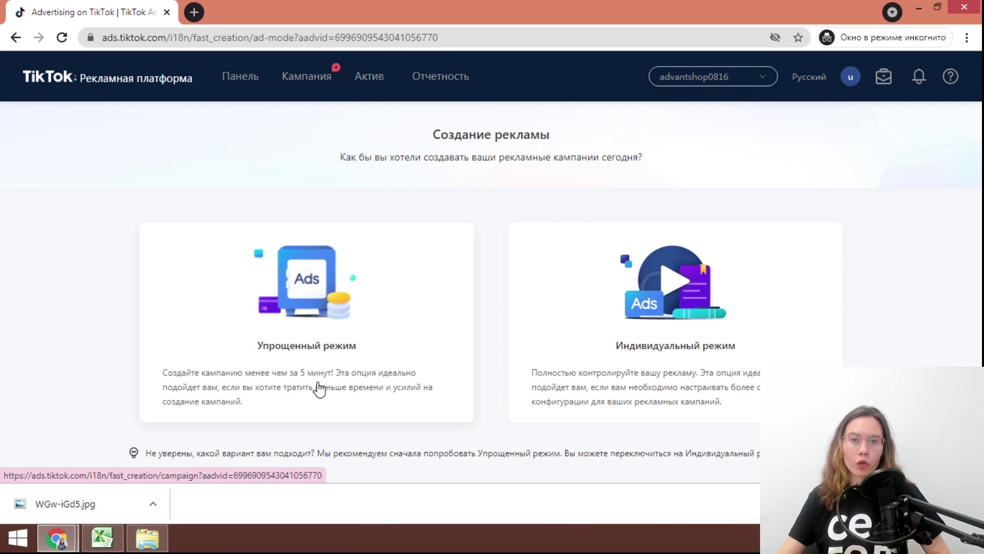
Start a simplified-mode Трафик веб-сайта campaign and name it FFFFFFFF
{"action": "left_click", "coordinate": [342, 328]}
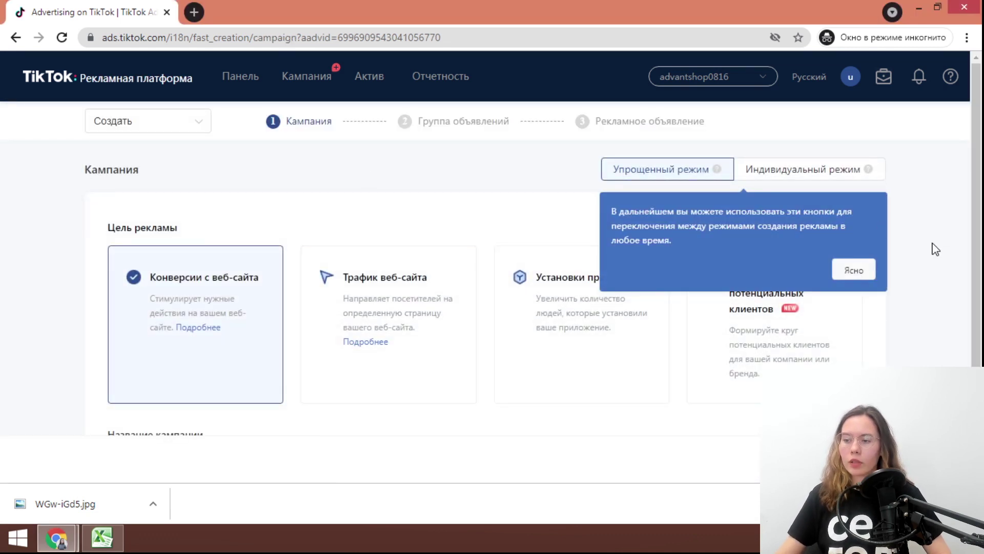
{"action": "left_click", "coordinate": [869, 271]}
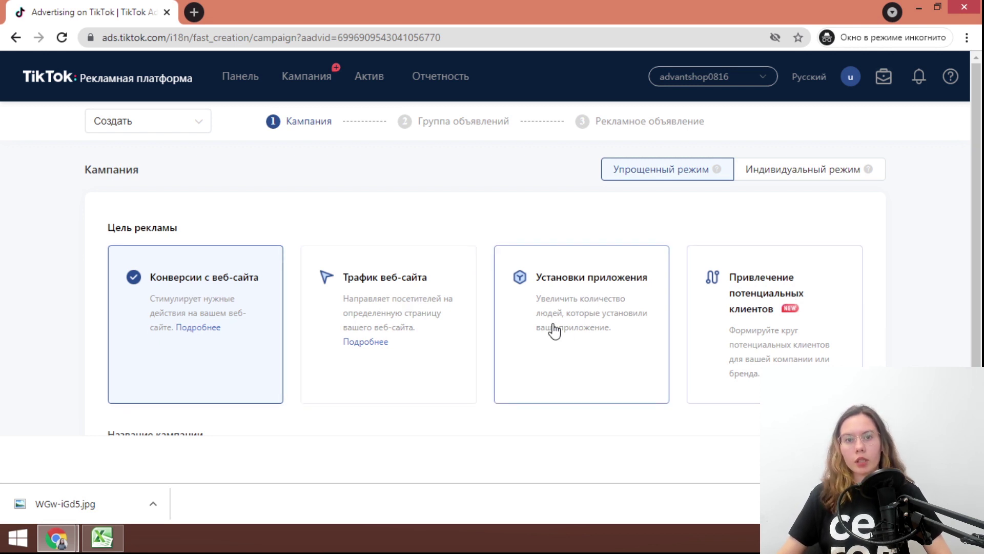
{"action": "left_click", "coordinate": [370, 340]}
{"action": "scroll", "coordinate": [637, 451], "scroll_direction": "down", "scroll_amount": 1}
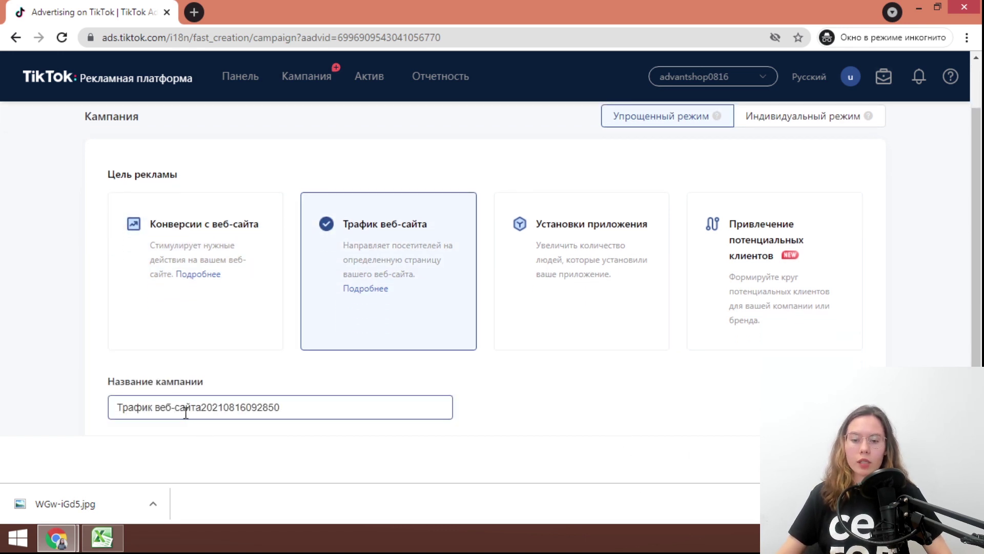
{"action": "left_click_drag", "start_coordinate": [303, 405], "coordinate": [116, 403]}
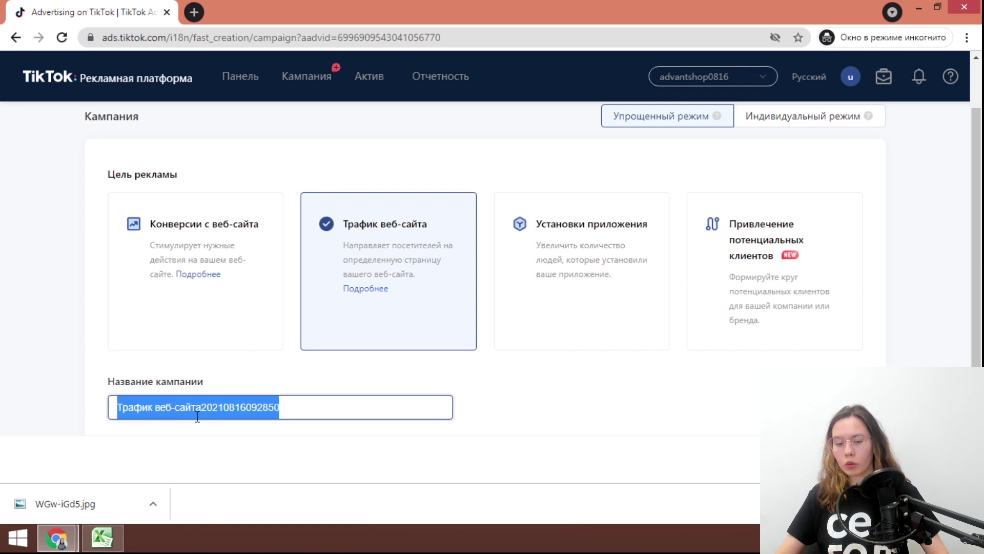
{"action": "type", "text": "FFFFFFFF"}
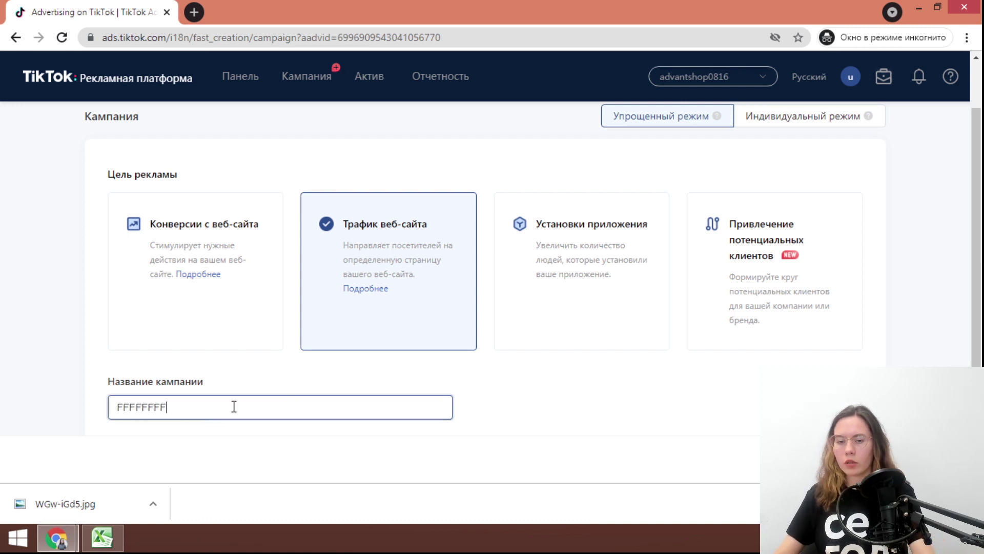
{"action": "key", "text": "Tab"}
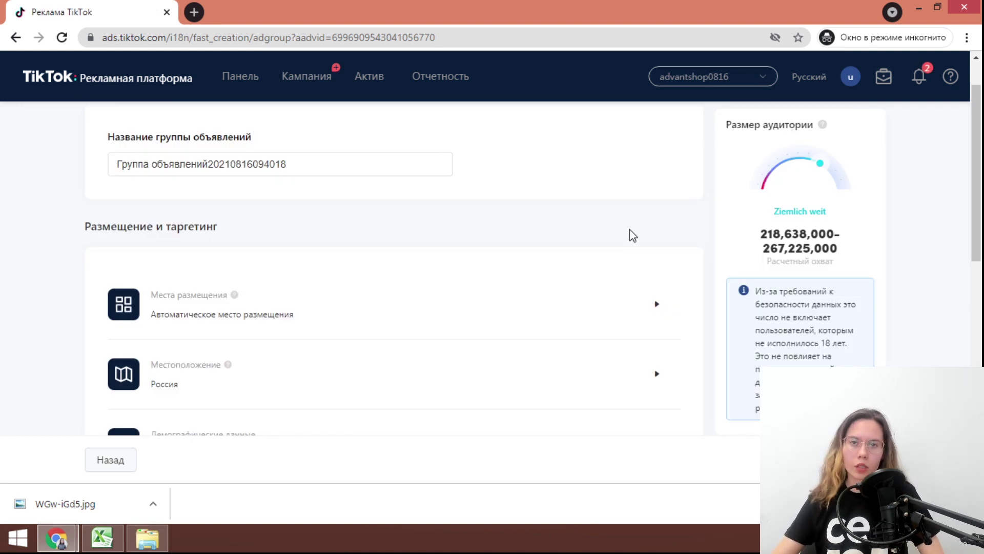
Rename the ad group to FFFFFF
{"action": "left_click", "coordinate": [338, 165]}
{"action": "key", "text": "ctrl+a"}
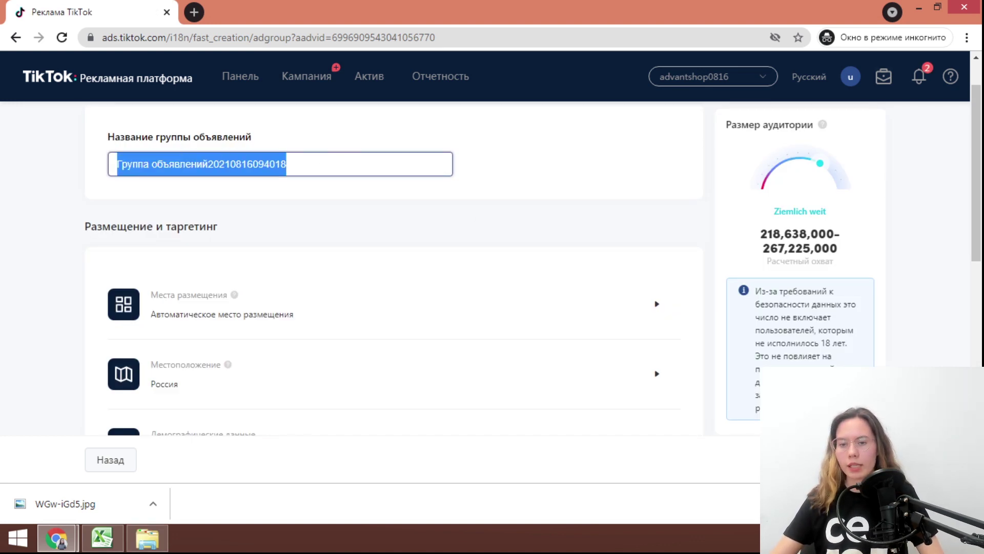
{"action": "type", "text": "FFFFFF"}
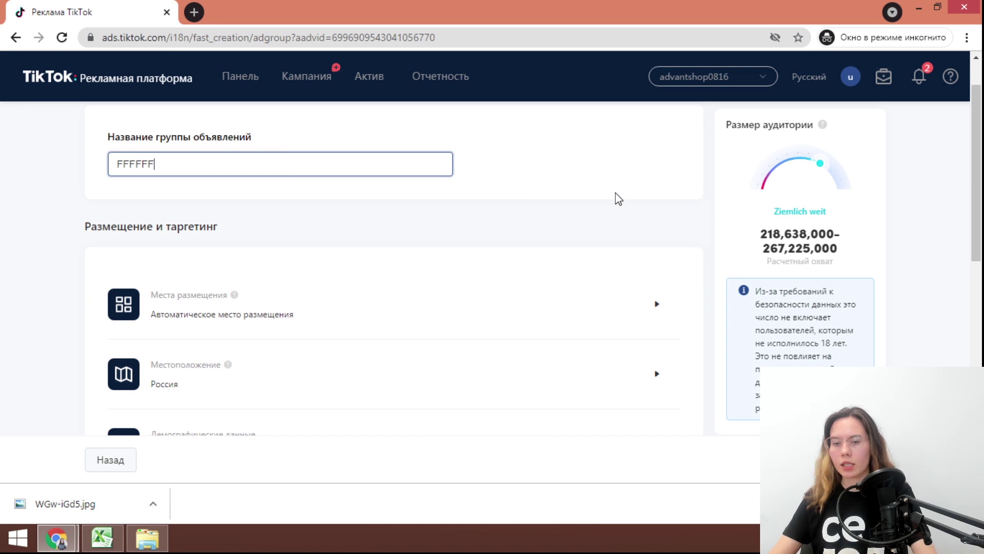
{"action": "key", "text": "Tab"}
Set placement to manual, unchecking Pangle, Helo and news-feed apps to leave TikTok only
{"action": "scroll", "coordinate": [600, 210], "scroll_direction": "down", "scroll_amount": 1}
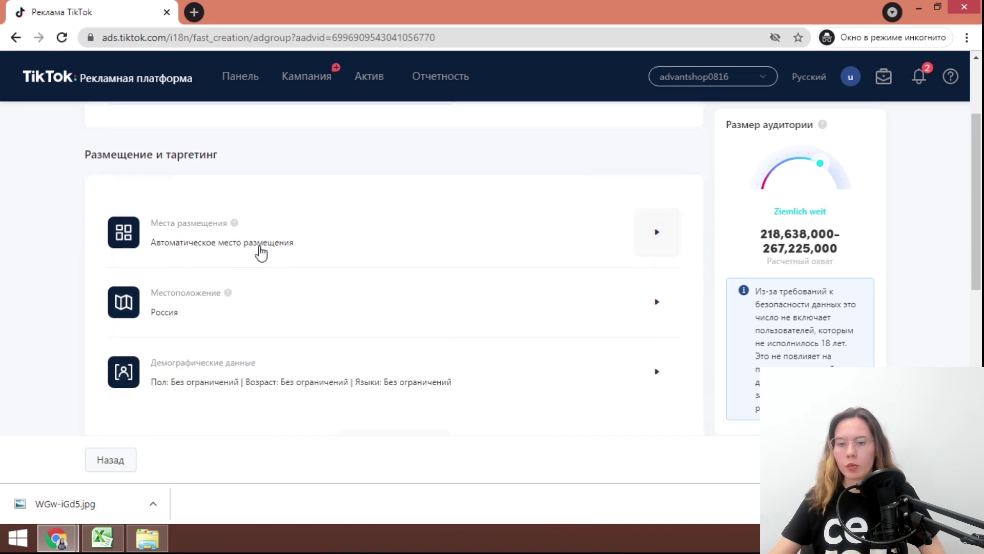
{"action": "left_click", "coordinate": [264, 250]}
{"action": "scroll", "coordinate": [266, 248], "scroll_direction": "down", "scroll_amount": 2}
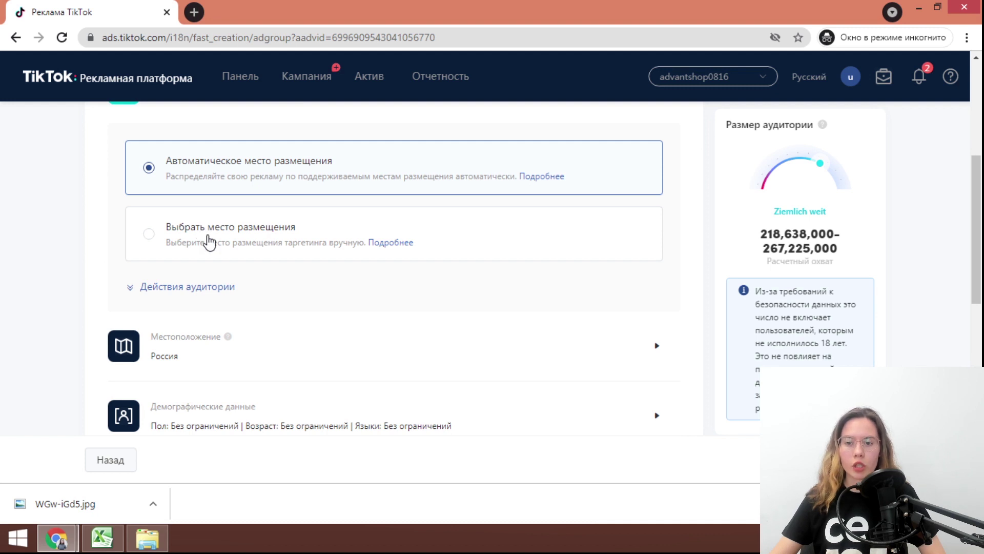
{"action": "left_click", "coordinate": [172, 228]}
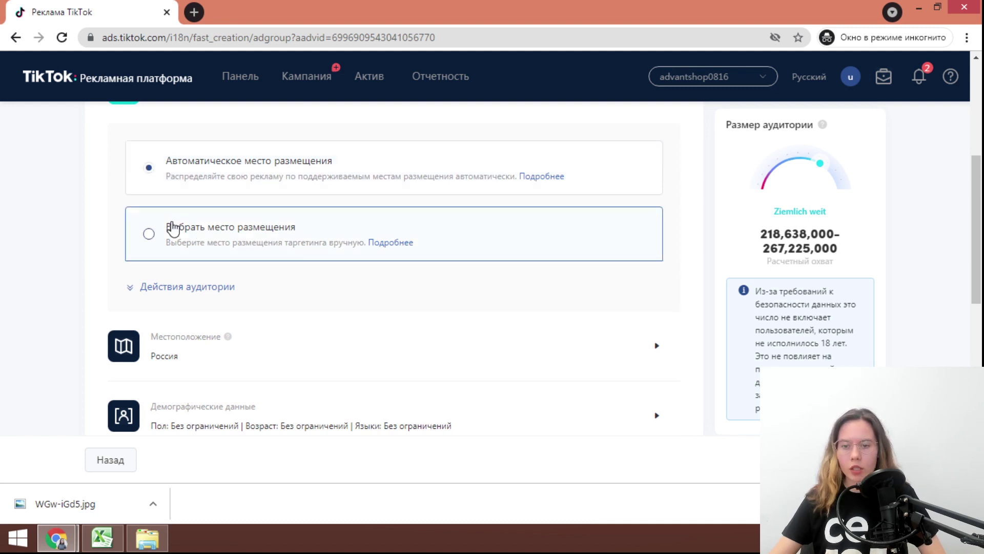
{"action": "scroll", "coordinate": [214, 263], "scroll_direction": "down", "scroll_amount": 1}
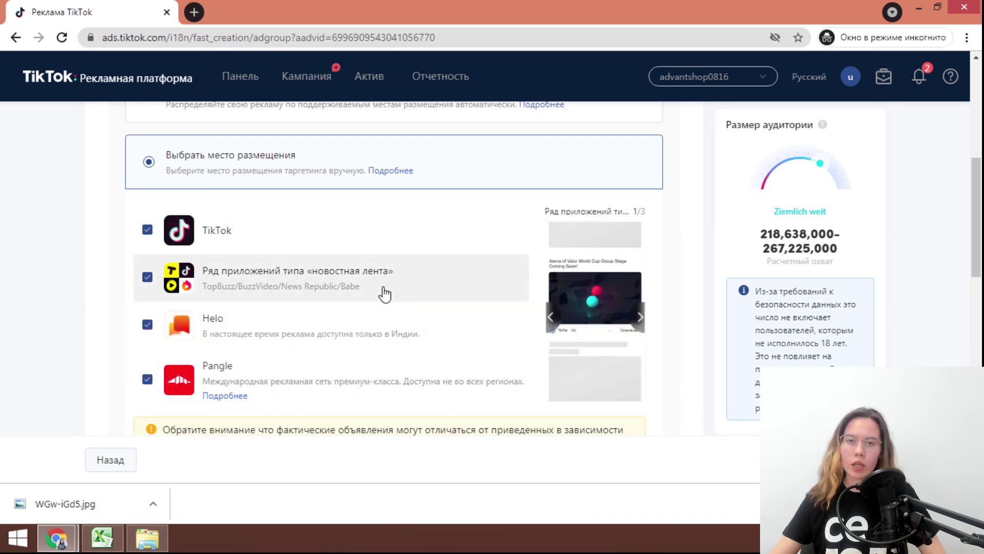
{"action": "left_click", "coordinate": [147, 379]}
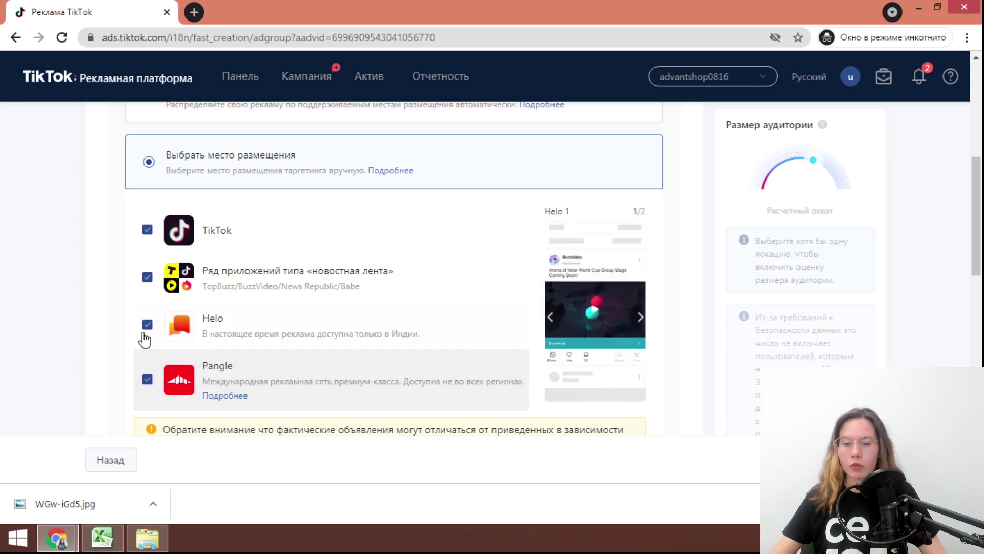
{"action": "left_click", "coordinate": [147, 324]}
{"action": "left_click", "coordinate": [147, 277]}
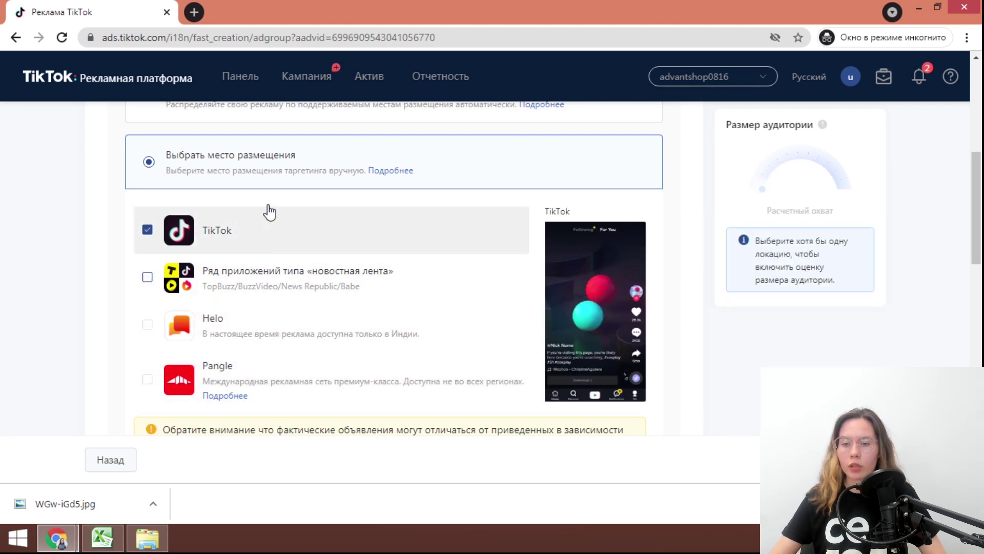
{"action": "scroll", "coordinate": [249, 304], "scroll_direction": "down", "scroll_amount": 5}
{"action": "left_click", "coordinate": [226, 216]}
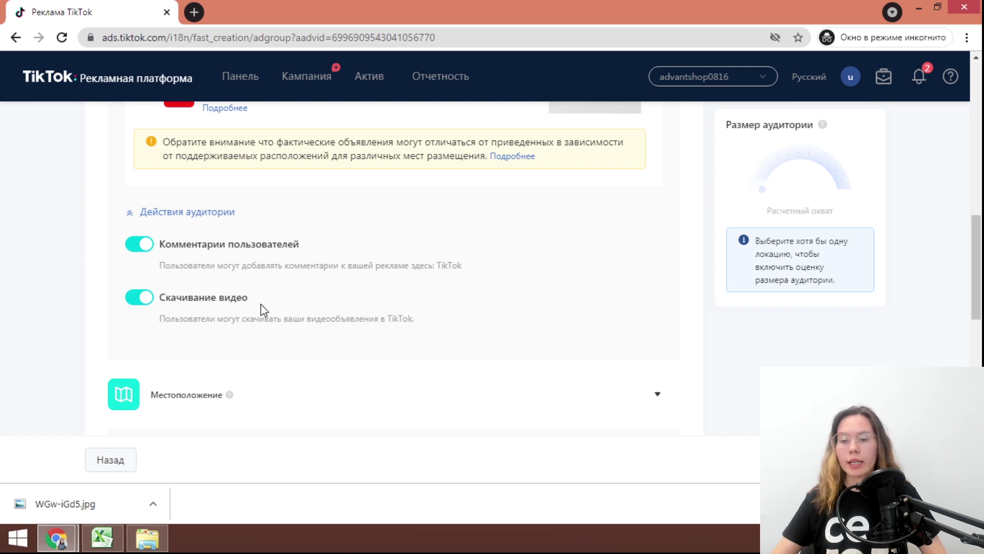
Switch off the Комментарии пользователей and Скачивание видео toggles under Действия аудитории
{"action": "left_click", "coordinate": [151, 248]}
{"action": "left_click", "coordinate": [143, 300]}
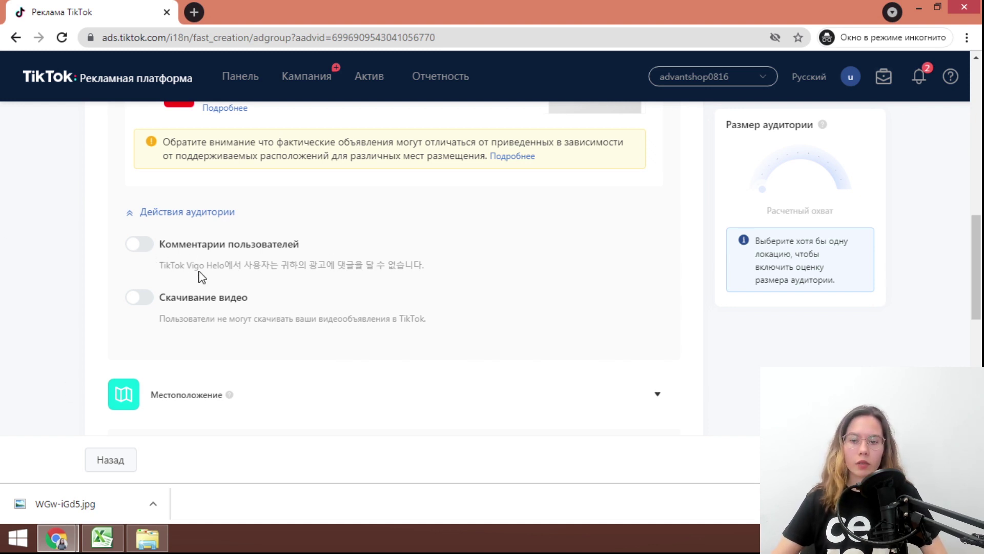
{"action": "left_click", "coordinate": [135, 245]}
{"action": "left_click", "coordinate": [138, 245]}
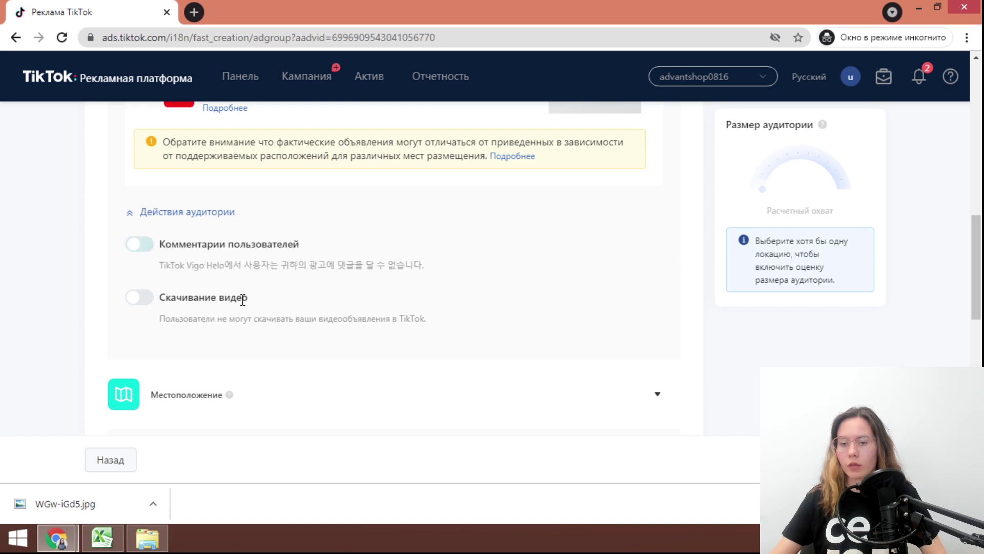
{"action": "scroll", "coordinate": [243, 299], "scroll_direction": "down", "scroll_amount": 2}
{"action": "scroll", "coordinate": [243, 299], "scroll_direction": "down", "scroll_amount": 3}
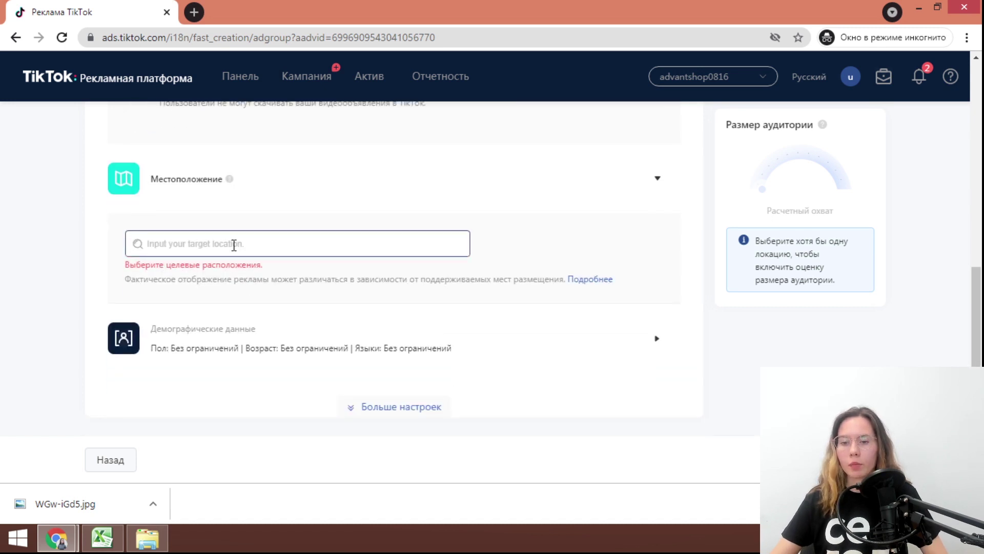
Select Россия with all of its regions as the ad group's target location
{"action": "left_click", "coordinate": [234, 245]}
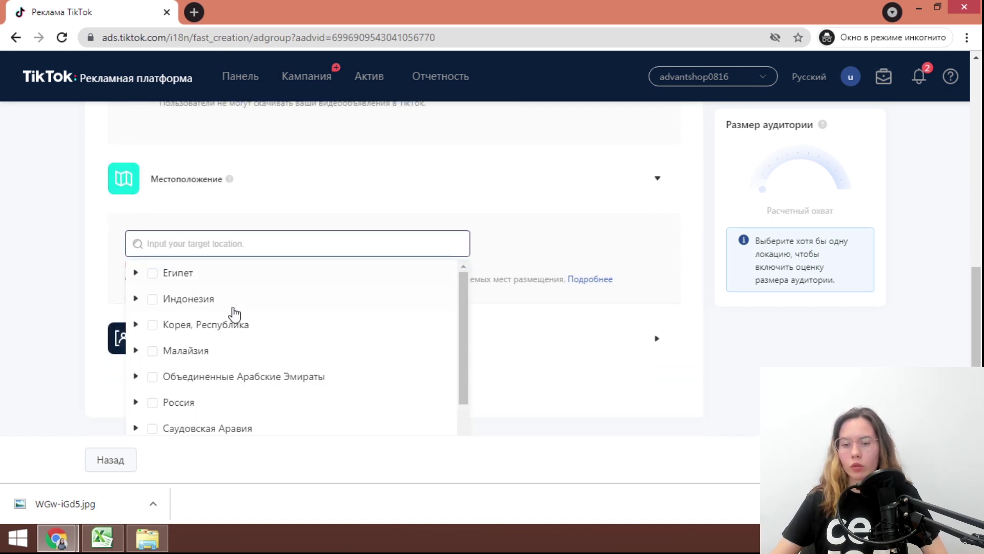
{"action": "scroll", "coordinate": [231, 314], "scroll_direction": "down", "scroll_amount": 2}
{"action": "left_click", "coordinate": [153, 342]}
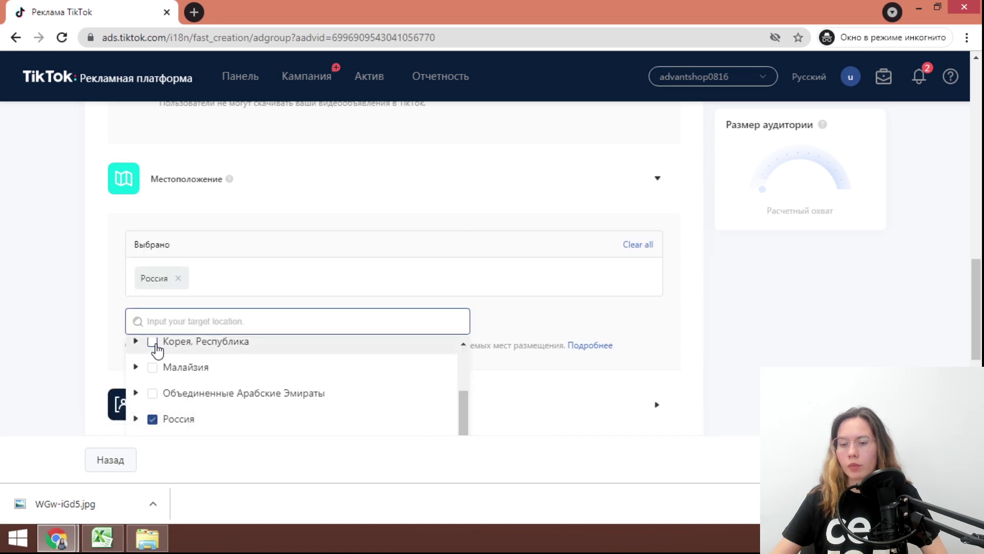
{"action": "scroll", "coordinate": [187, 366], "scroll_direction": "down", "scroll_amount": 3}
{"action": "scroll", "coordinate": [215, 312], "scroll_direction": "down", "scroll_amount": 2}
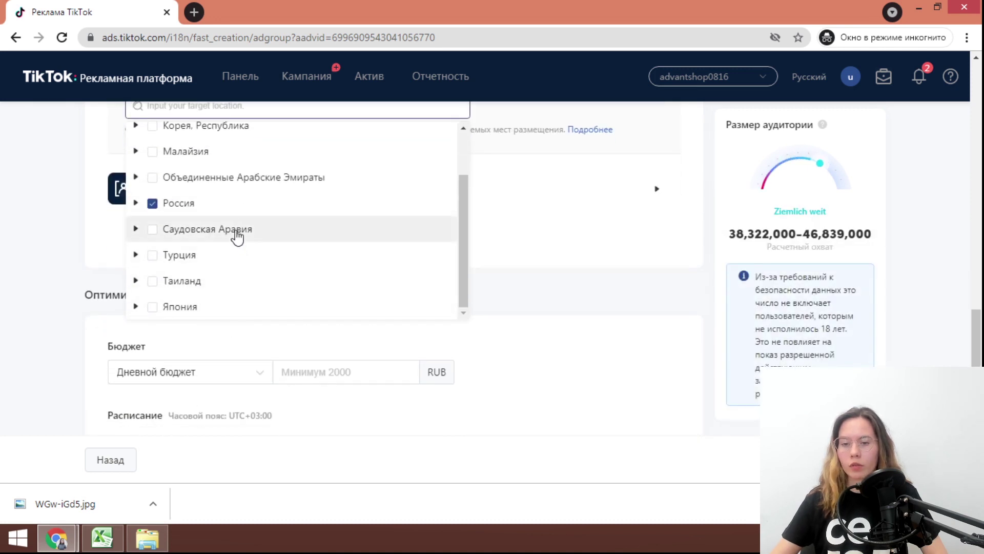
{"action": "left_click", "coordinate": [136, 203]}
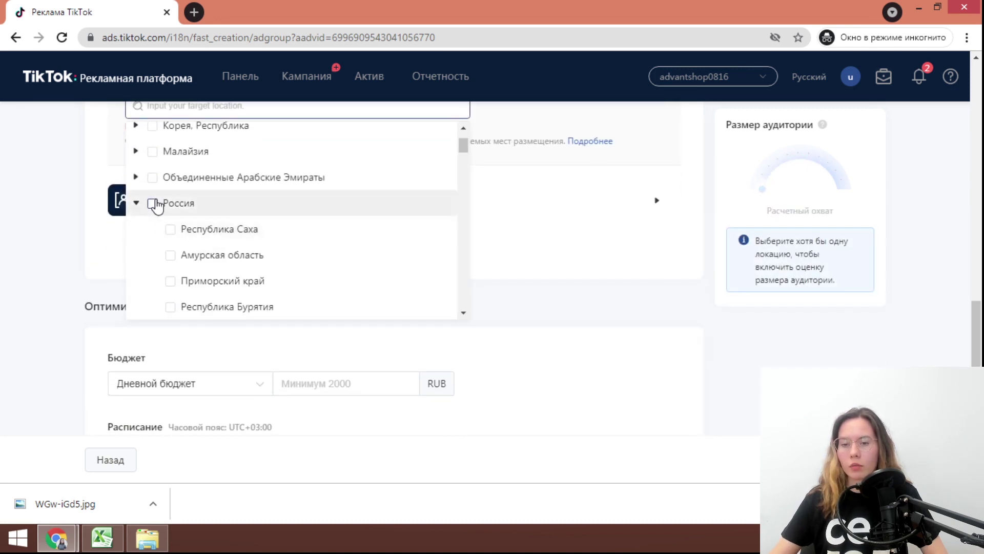
{"action": "left_click", "coordinate": [153, 203]}
{"action": "scroll", "coordinate": [277, 254], "scroll_direction": "down", "scroll_amount": 7}
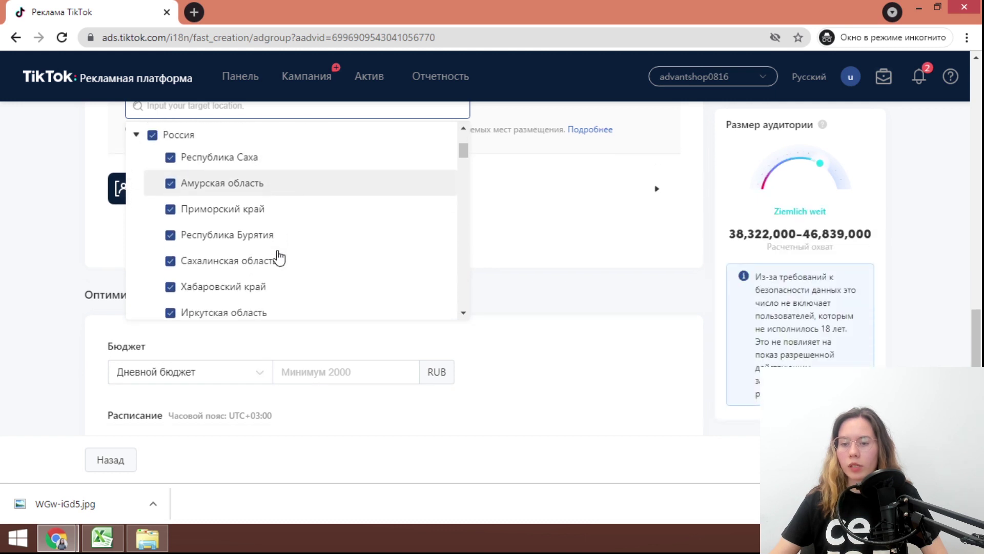
{"action": "scroll", "coordinate": [285, 267], "scroll_direction": "down", "scroll_amount": 2}
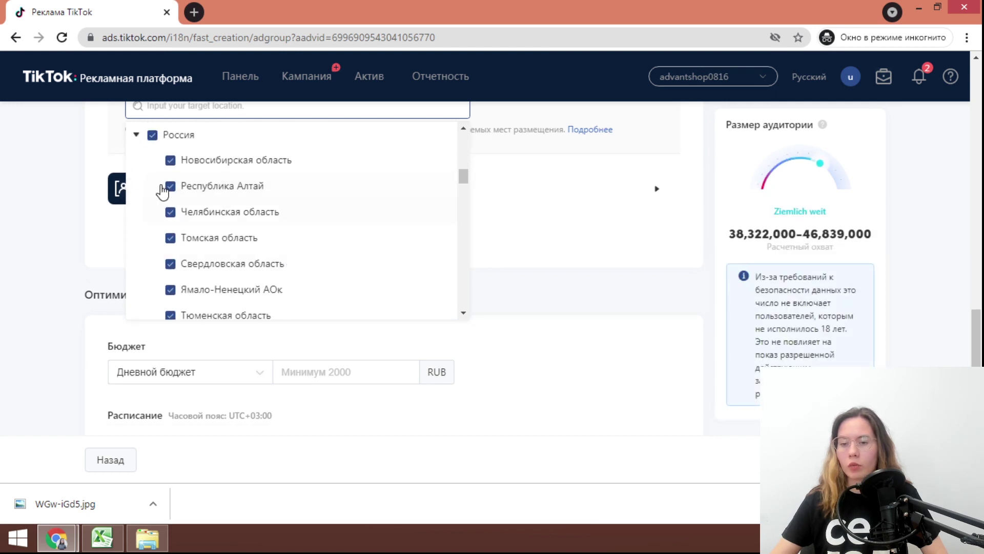
{"action": "left_click", "coordinate": [530, 293]}
{"action": "scroll", "coordinate": [477, 282], "scroll_direction": "up", "scroll_amount": 4}
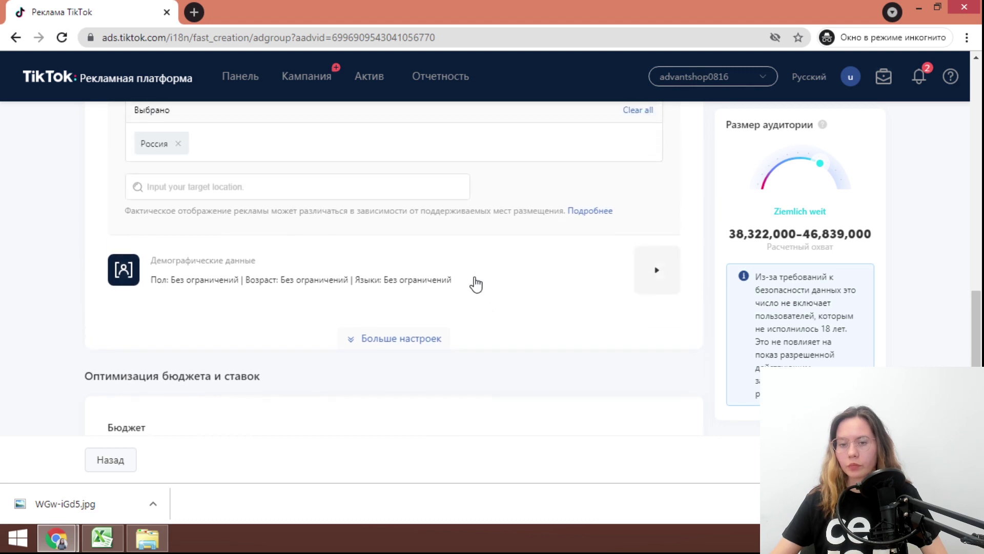
{"action": "scroll", "coordinate": [195, 305], "scroll_direction": "down", "scroll_amount": 1}
Restrict demographics to men aged 25-34 and 35-44
{"action": "left_click", "coordinate": [358, 330]}
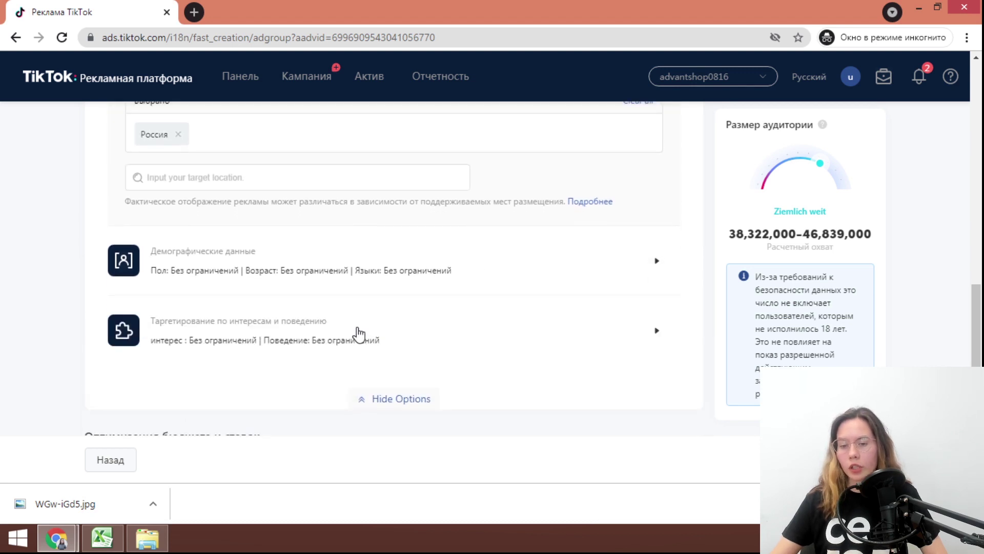
{"action": "left_click", "coordinate": [299, 281]}
{"action": "scroll", "coordinate": [300, 281], "scroll_direction": "down", "scroll_amount": 3}
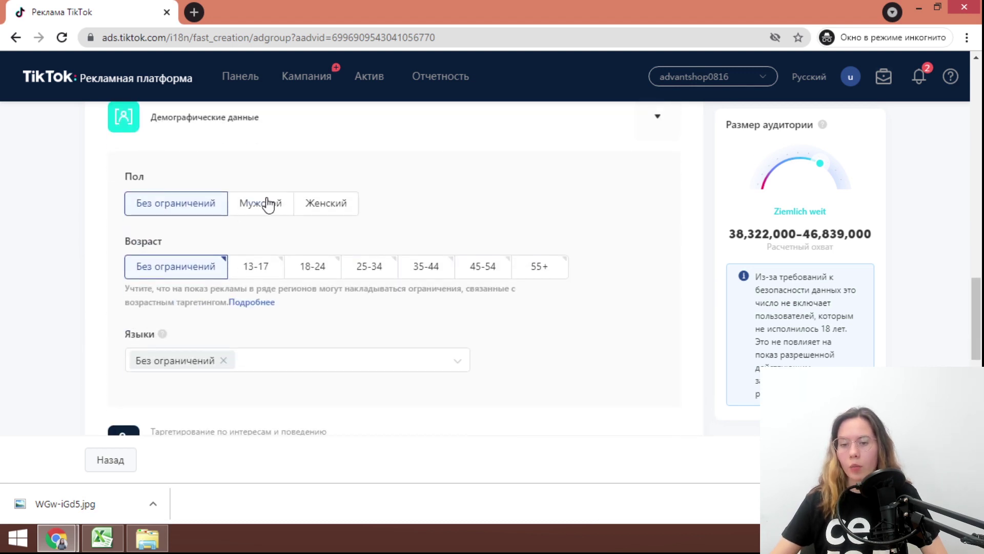
{"action": "left_click", "coordinate": [391, 270]}
{"action": "left_click", "coordinate": [426, 266]}
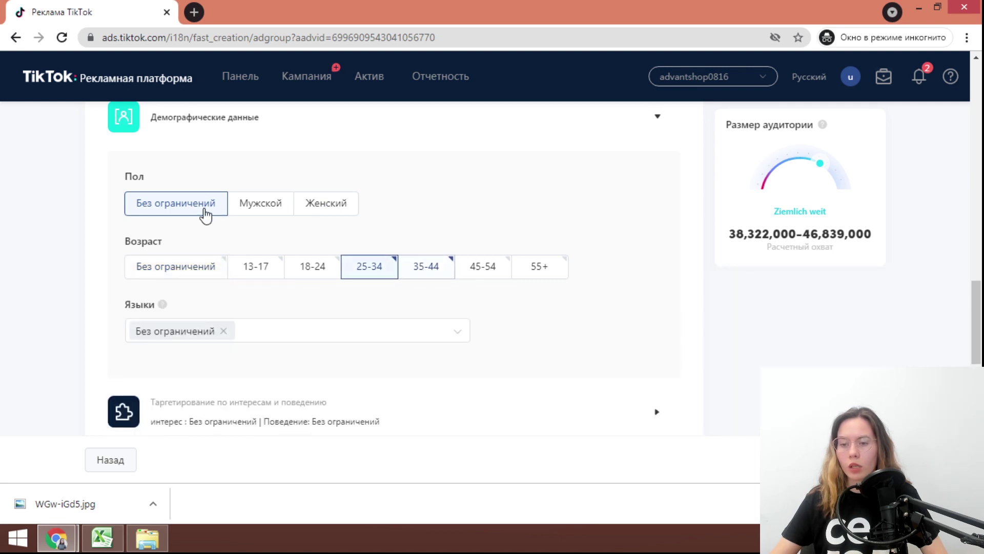
{"action": "left_click", "coordinate": [260, 203]}
Set the audience language to Русский
{"action": "scroll", "coordinate": [277, 328], "scroll_direction": "down", "scroll_amount": 2}
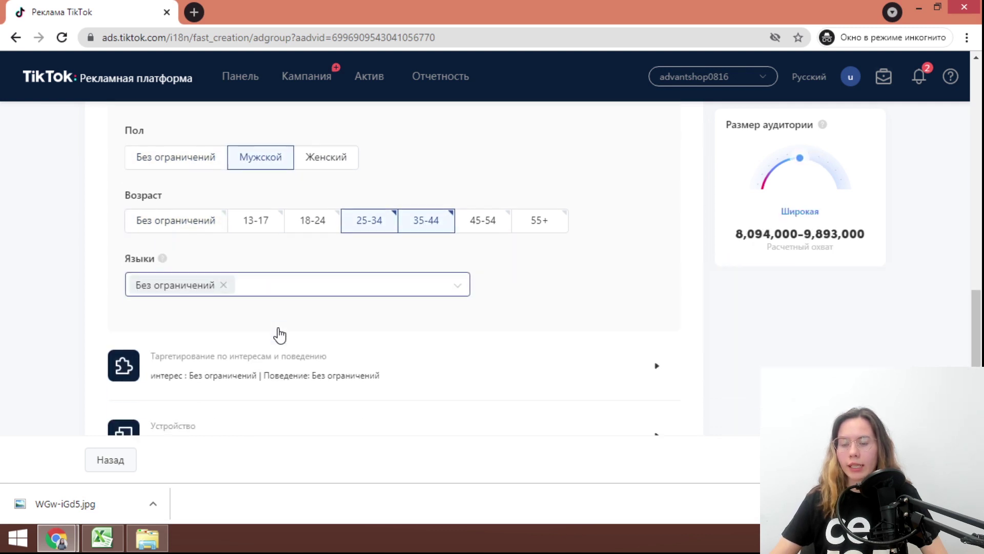
{"action": "left_click", "coordinate": [295, 266]}
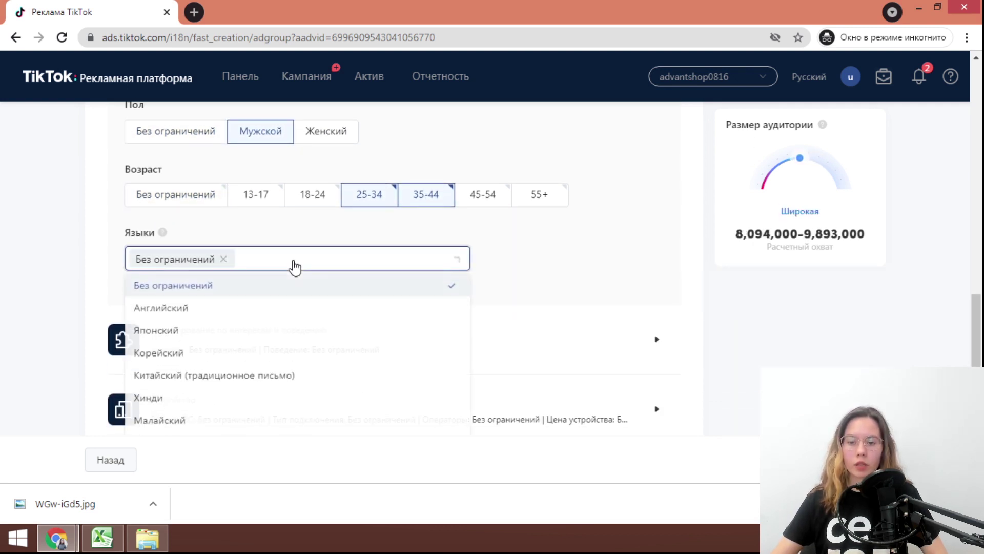
{"action": "scroll", "coordinate": [236, 359], "scroll_direction": "down", "scroll_amount": 2}
{"action": "scroll", "coordinate": [236, 359], "scroll_direction": "down", "scroll_amount": 2}
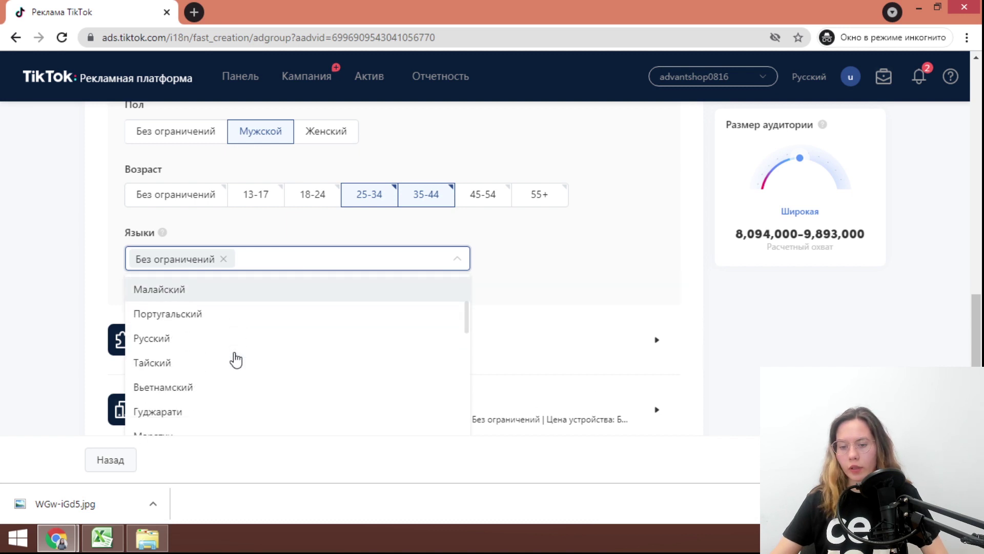
{"action": "left_click", "coordinate": [215, 341]}
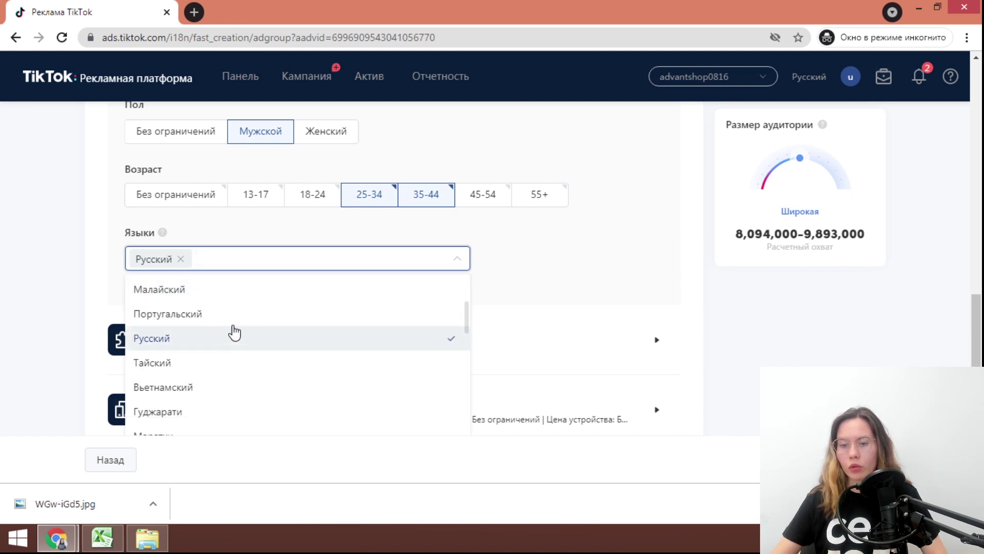
{"action": "left_click", "coordinate": [557, 298]}
{"action": "scroll", "coordinate": [441, 279], "scroll_direction": "down", "scroll_amount": 1}
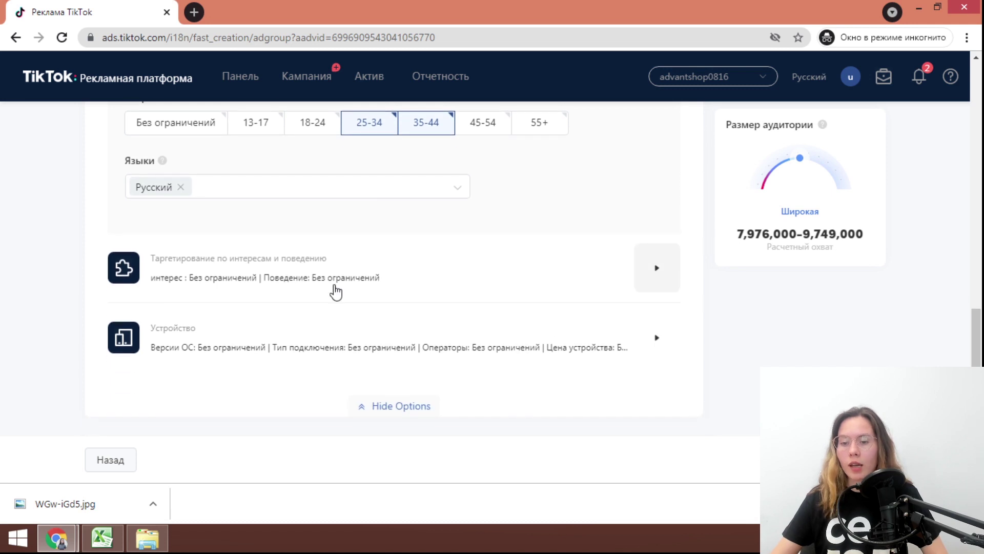
Expand the Таргетирование по интересам и поведению section
{"action": "left_click", "coordinate": [348, 292]}
{"action": "scroll", "coordinate": [354, 283], "scroll_direction": "down", "scroll_amount": 5}
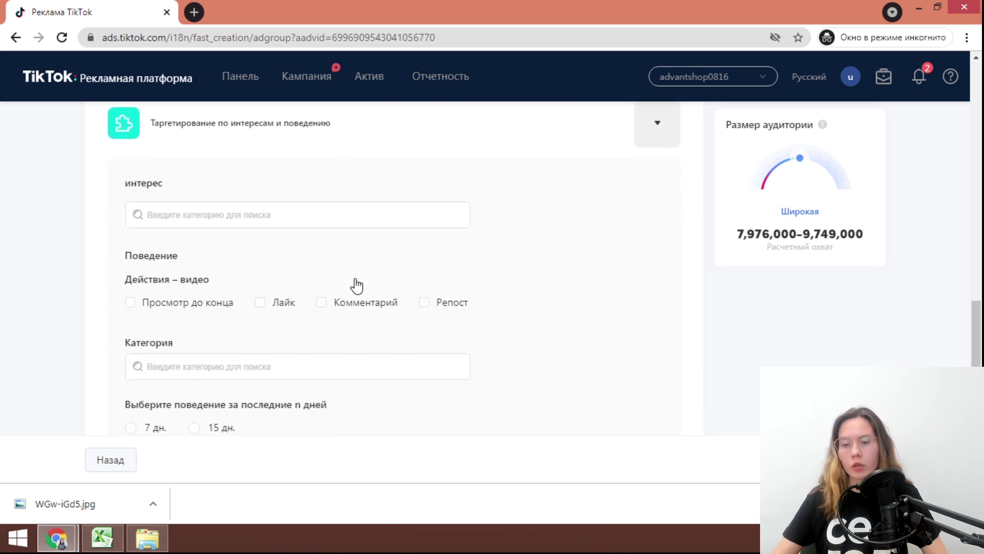
{"action": "scroll", "coordinate": [357, 285], "scroll_direction": "up", "scroll_amount": 1}
{"action": "scroll", "coordinate": [99, 166], "scroll_direction": "up", "scroll_amount": 1}
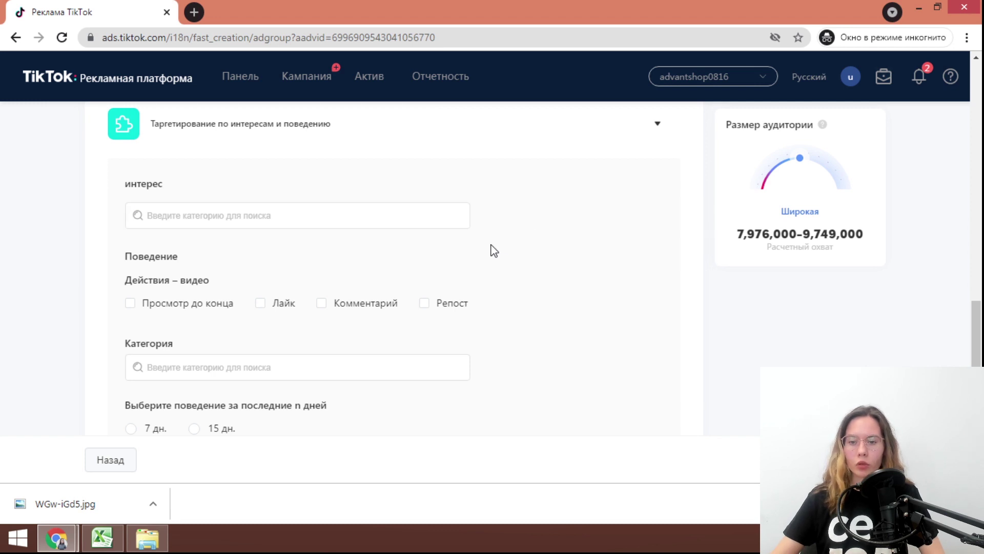
Add then remove Красота и уход за собой, leaving no interest category selected
{"action": "left_click", "coordinate": [361, 213]}
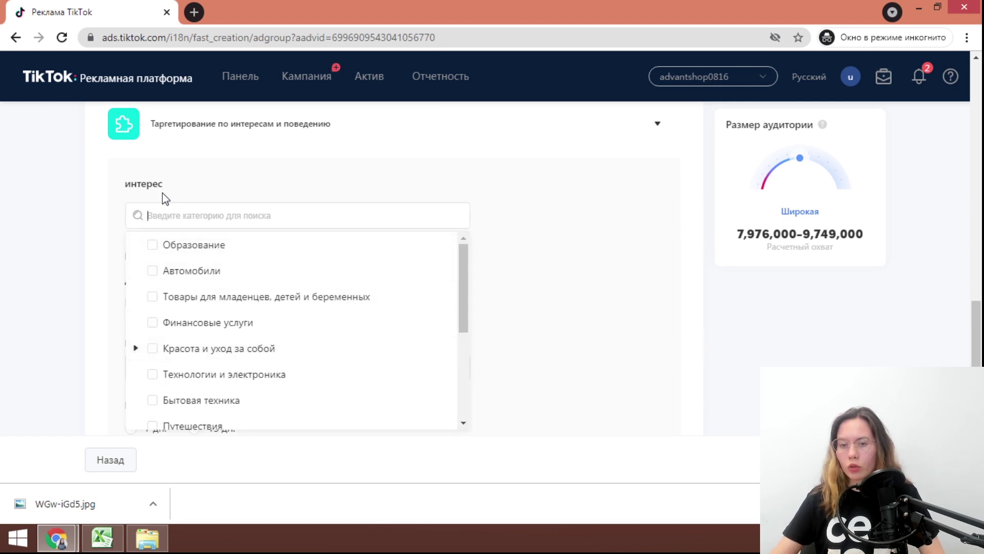
{"action": "scroll", "coordinate": [213, 257], "scroll_direction": "down", "scroll_amount": 3}
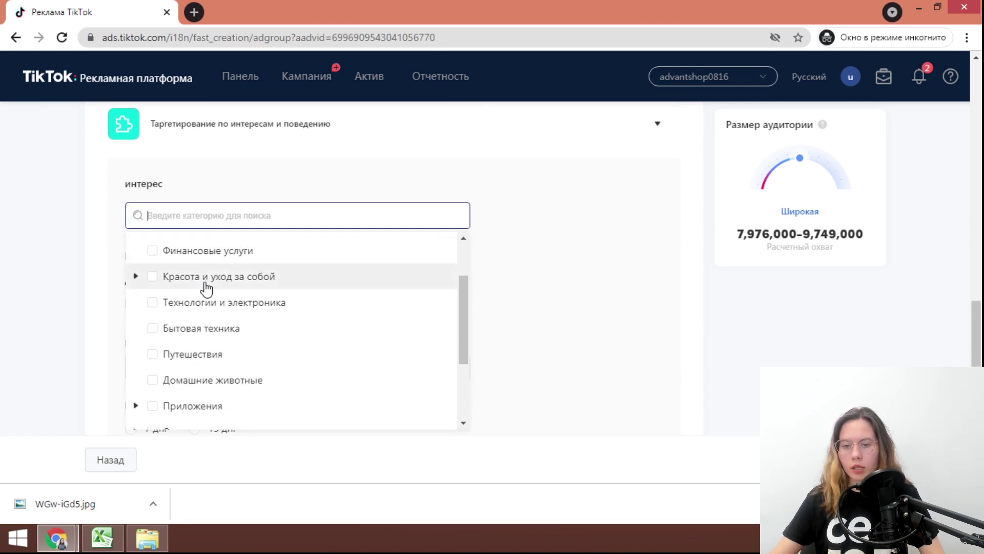
{"action": "left_click", "coordinate": [150, 277]}
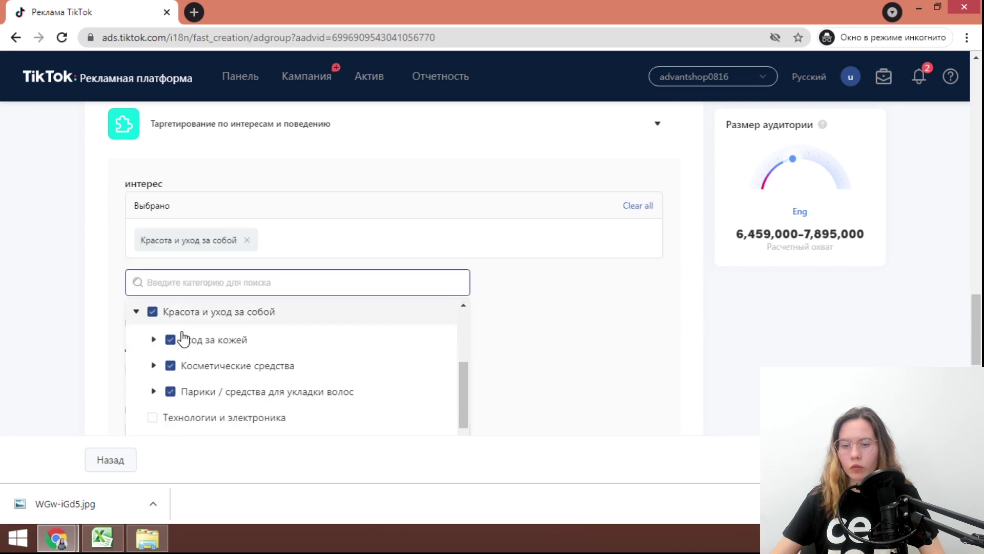
{"action": "scroll", "coordinate": [195, 359], "scroll_direction": "down", "scroll_amount": 2}
{"action": "scroll", "coordinate": [189, 397], "scroll_direction": "up", "scroll_amount": 3}
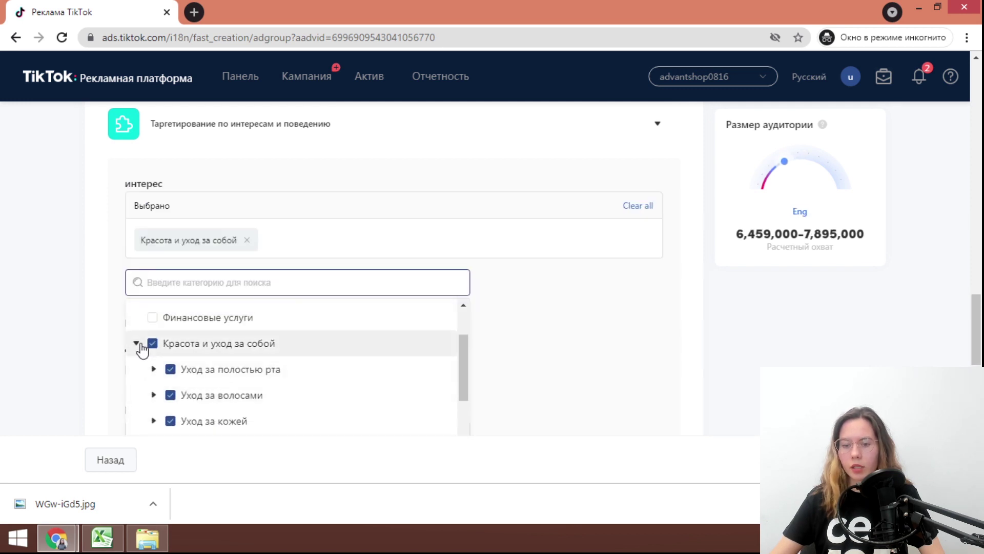
{"action": "left_click", "coordinate": [141, 345]}
{"action": "scroll", "coordinate": [169, 366], "scroll_direction": "down", "scroll_amount": 2}
{"action": "scroll", "coordinate": [154, 338], "scroll_direction": "down", "scroll_amount": 5}
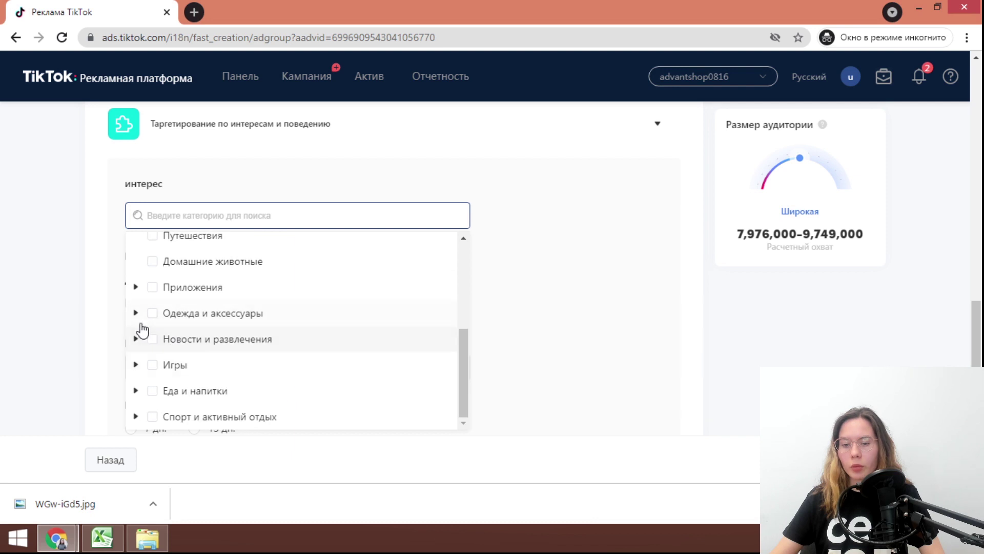
{"action": "scroll", "coordinate": [194, 149], "scroll_direction": "up", "scroll_amount": 3}
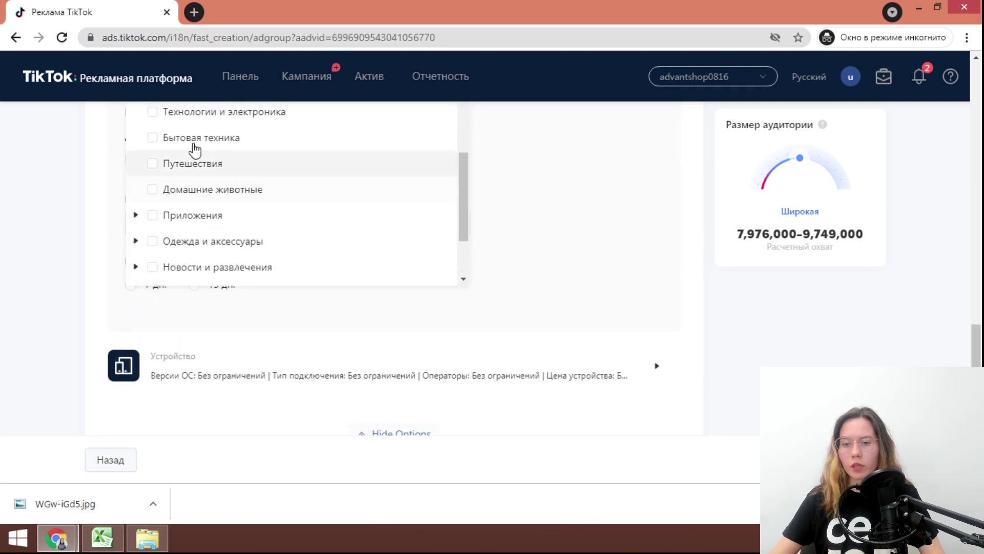
{"action": "left_click", "coordinate": [558, 224]}
{"action": "scroll", "coordinate": [123, 324], "scroll_direction": "up", "scroll_amount": 1}
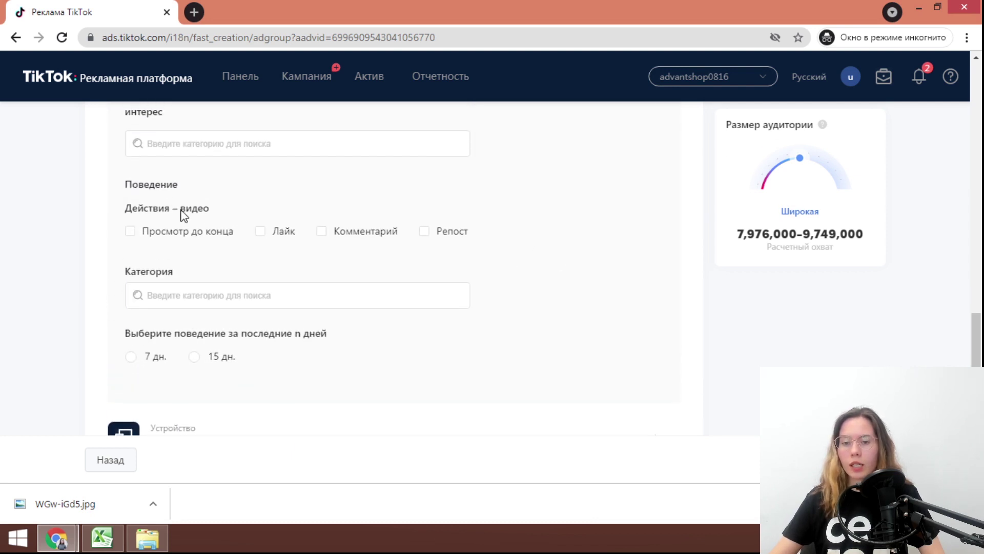
{"action": "left_click", "coordinate": [196, 296]}
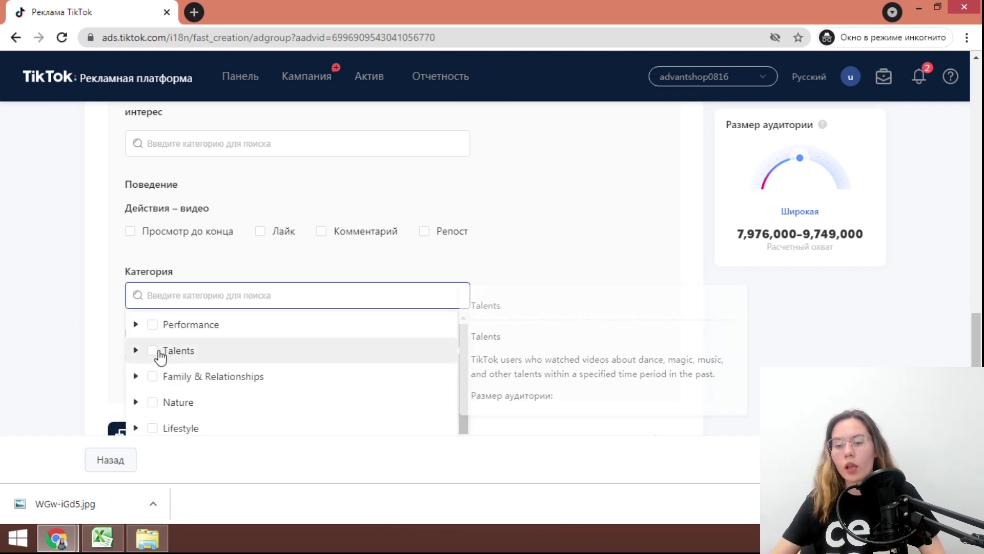
{"action": "left_click", "coordinate": [160, 354]}
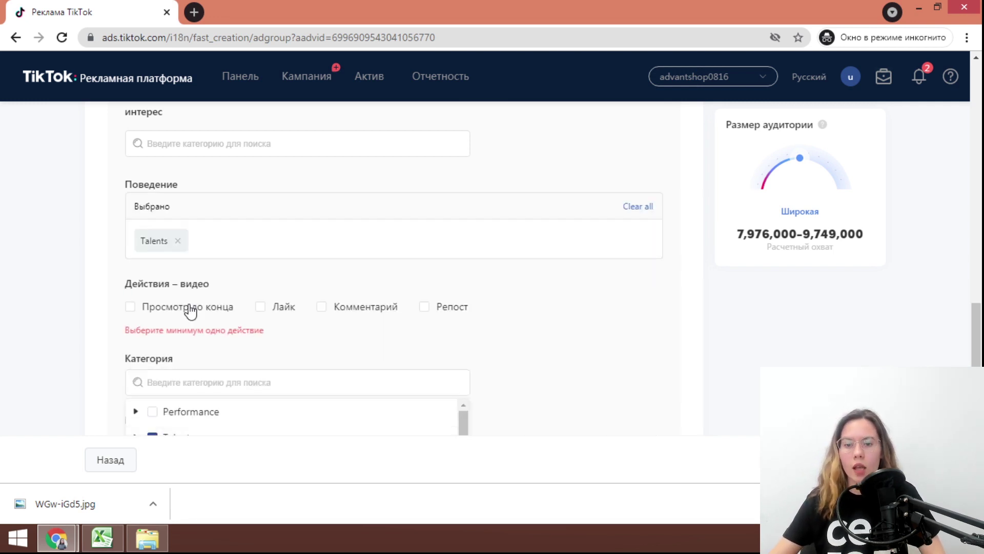
{"action": "scroll", "coordinate": [190, 310], "scroll_direction": "down", "scroll_amount": 1}
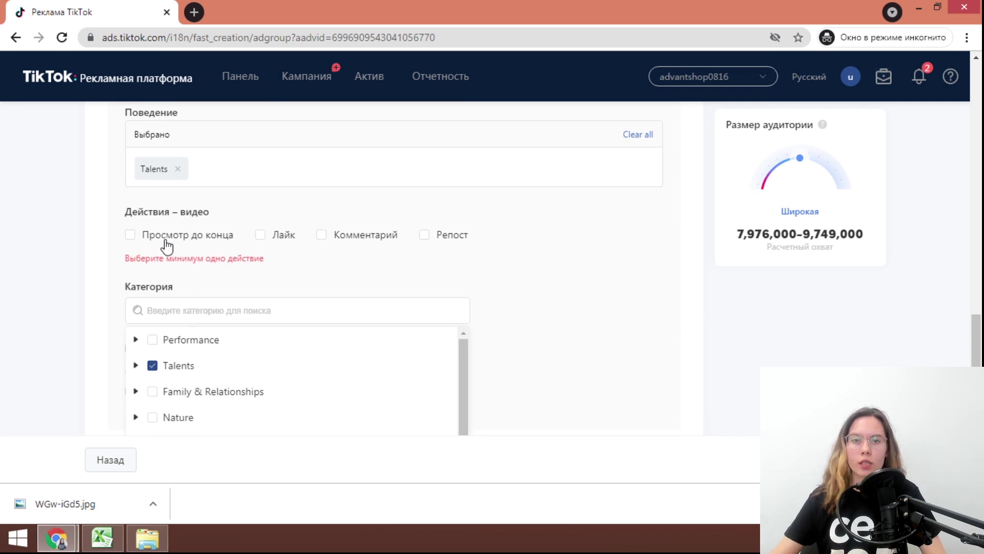
{"action": "left_click", "coordinate": [131, 235]}
{"action": "left_click", "coordinate": [264, 245]}
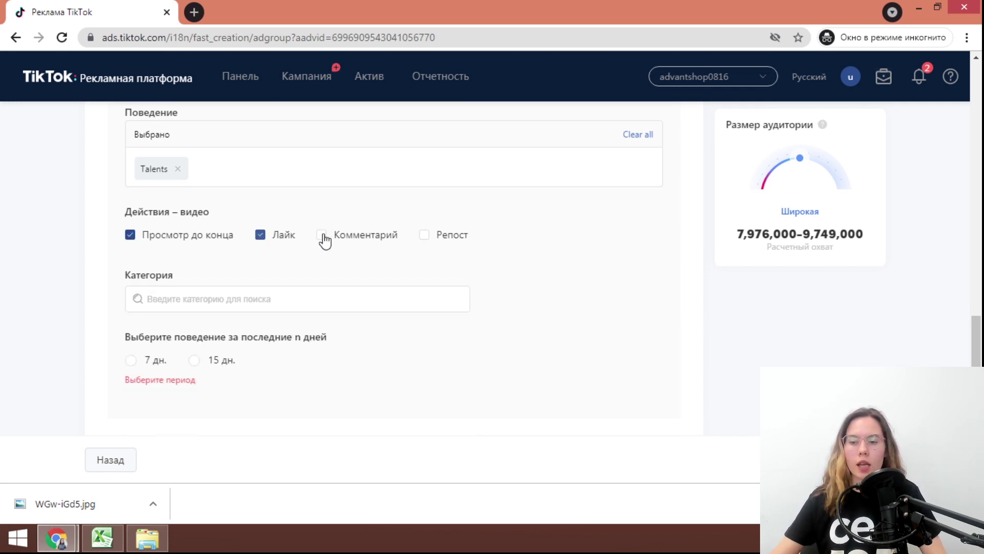
{"action": "left_click", "coordinate": [323, 238]}
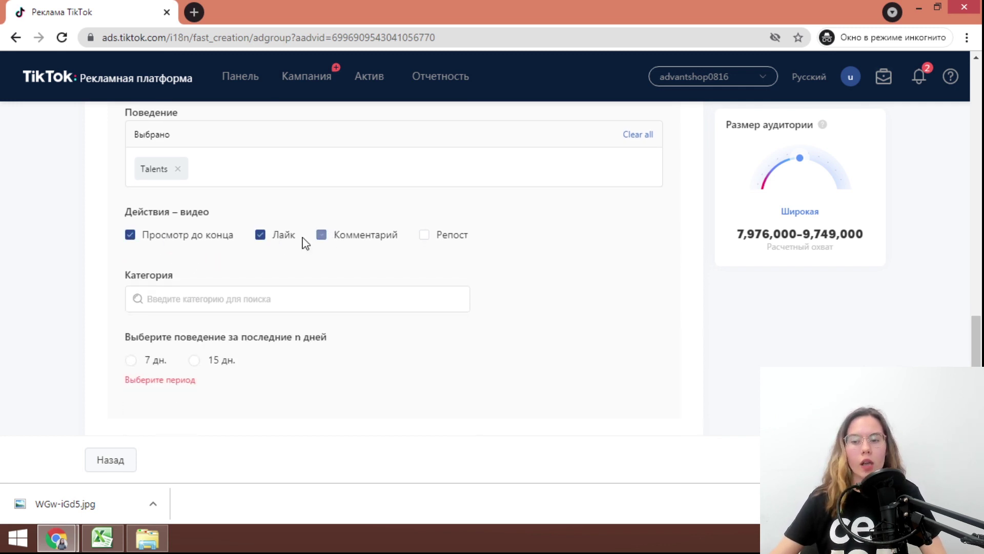
{"action": "left_click", "coordinate": [133, 361]}
{"action": "left_click", "coordinate": [194, 361]}
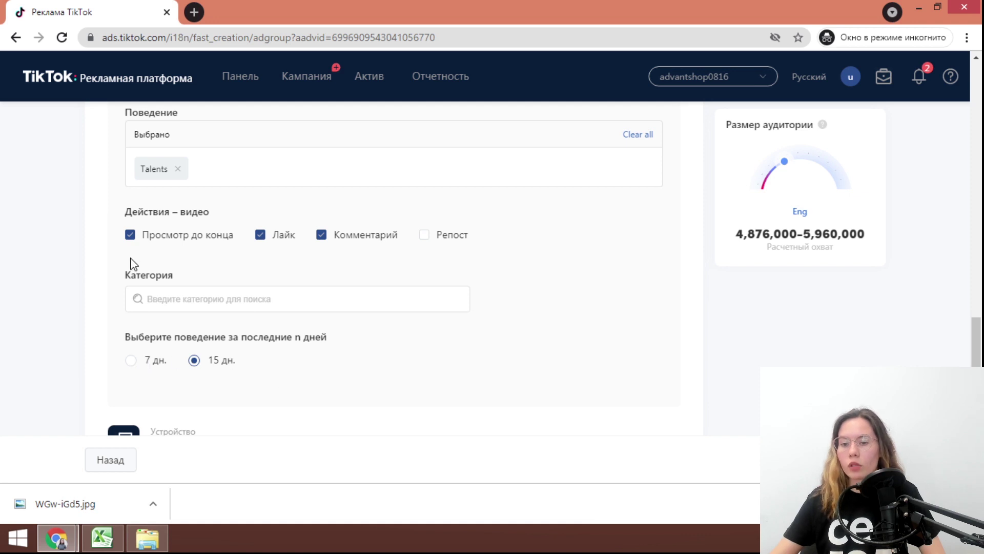
{"action": "left_click", "coordinate": [130, 235]}
{"action": "left_click", "coordinate": [260, 235]}
{"action": "left_click", "coordinate": [321, 235]}
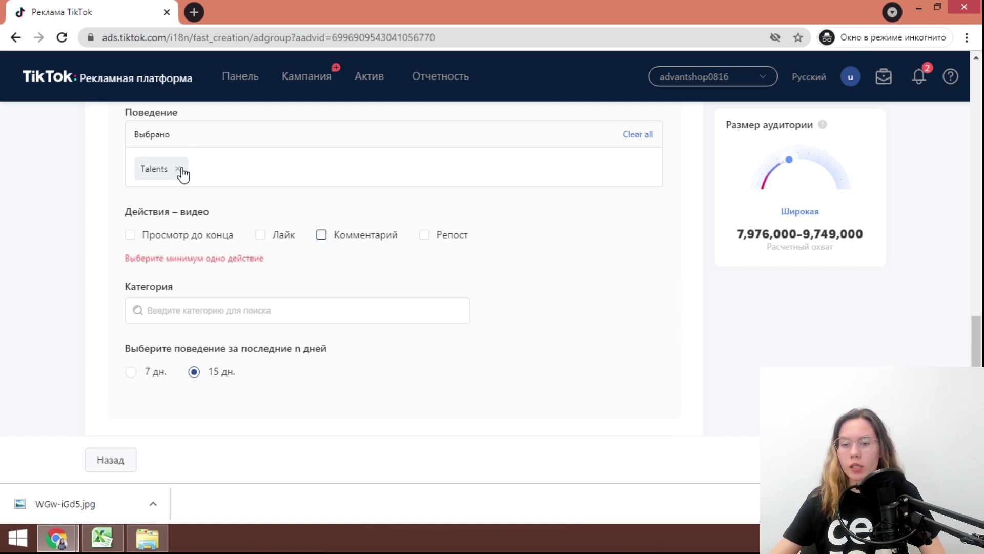
{"action": "left_click", "coordinate": [177, 169]}
{"action": "left_click", "coordinate": [153, 307]}
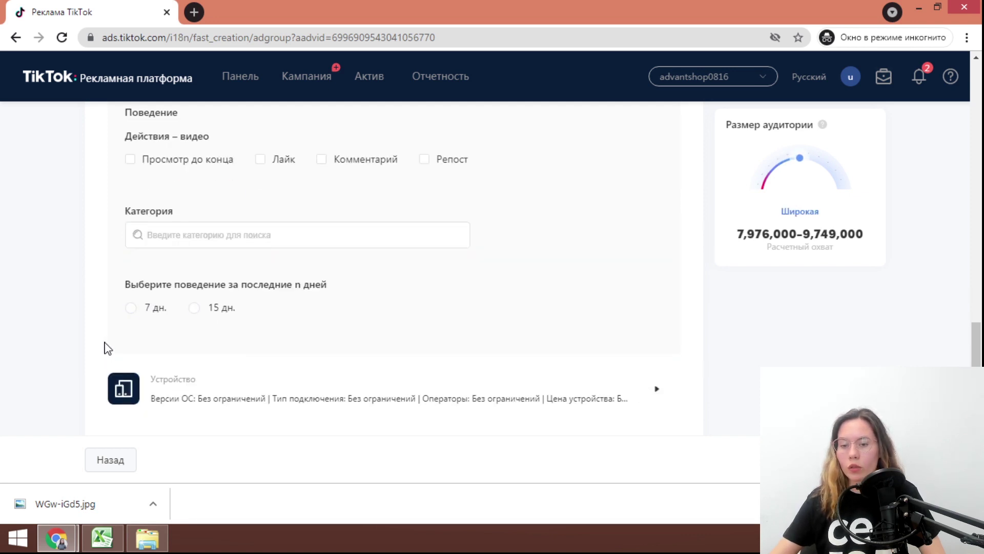
Expand the device targeting options
{"action": "scroll", "coordinate": [169, 328], "scroll_direction": "down", "scroll_amount": 5}
{"action": "scroll", "coordinate": [215, 287], "scroll_direction": "up", "scroll_amount": 1}
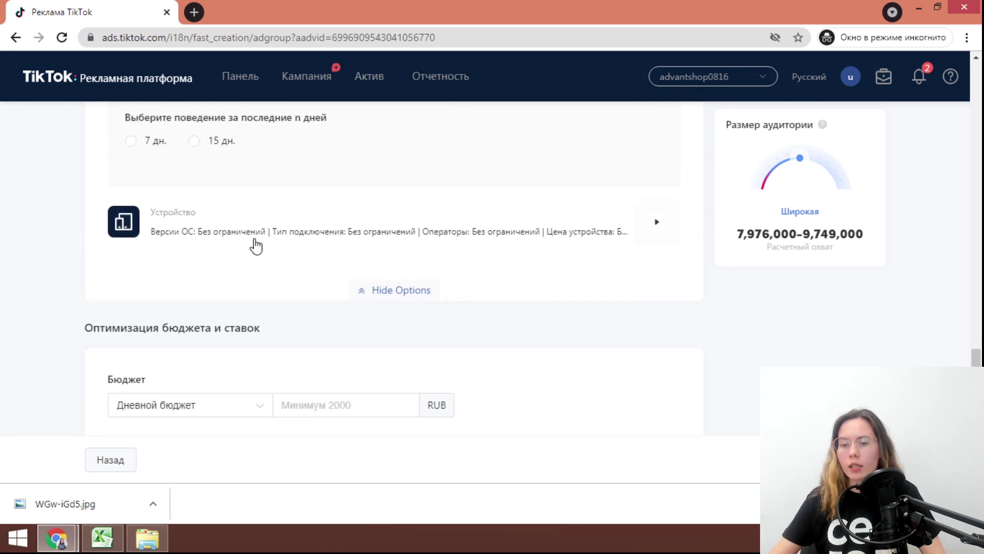
{"action": "left_click", "coordinate": [257, 244]}
{"action": "scroll", "coordinate": [273, 326], "scroll_direction": "down", "scroll_amount": 3}
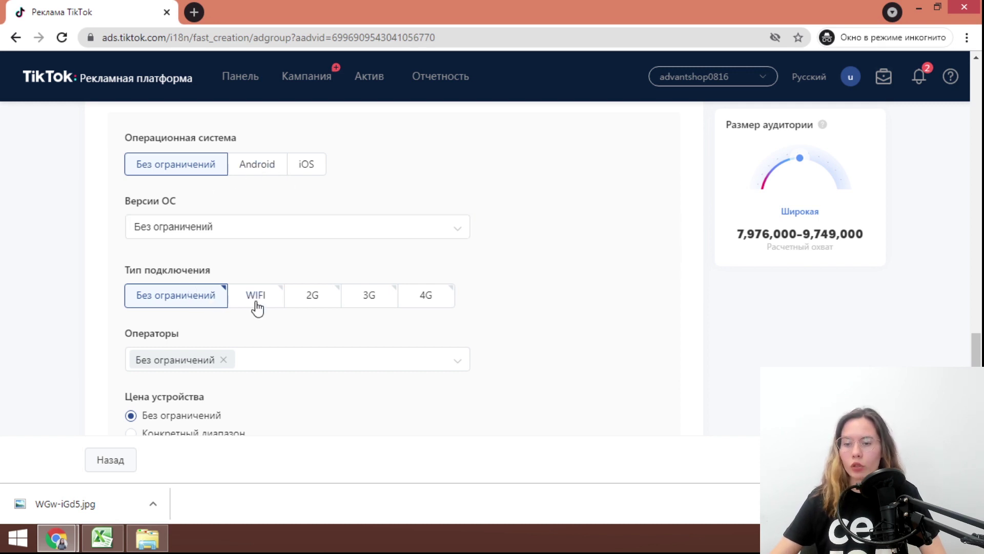
{"action": "scroll", "coordinate": [310, 263], "scroll_direction": "down", "scroll_amount": 3}
{"action": "scroll", "coordinate": [37, 325], "scroll_direction": "up", "scroll_amount": 3}
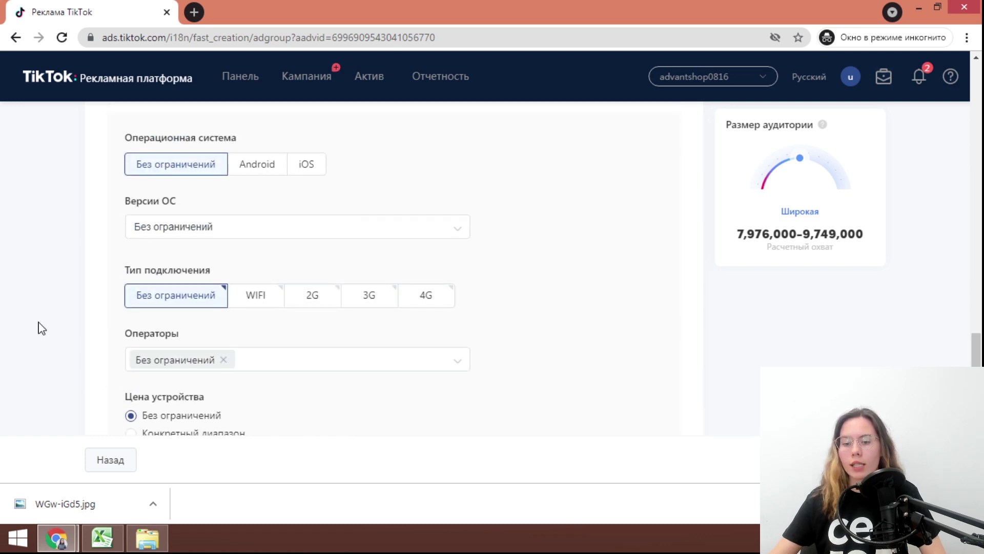
{"action": "scroll", "coordinate": [171, 378], "scroll_direction": "down", "scroll_amount": 3}
Try a 0–50 USD device price range, then revert to Без ограничений
{"action": "left_click", "coordinate": [195, 290]}
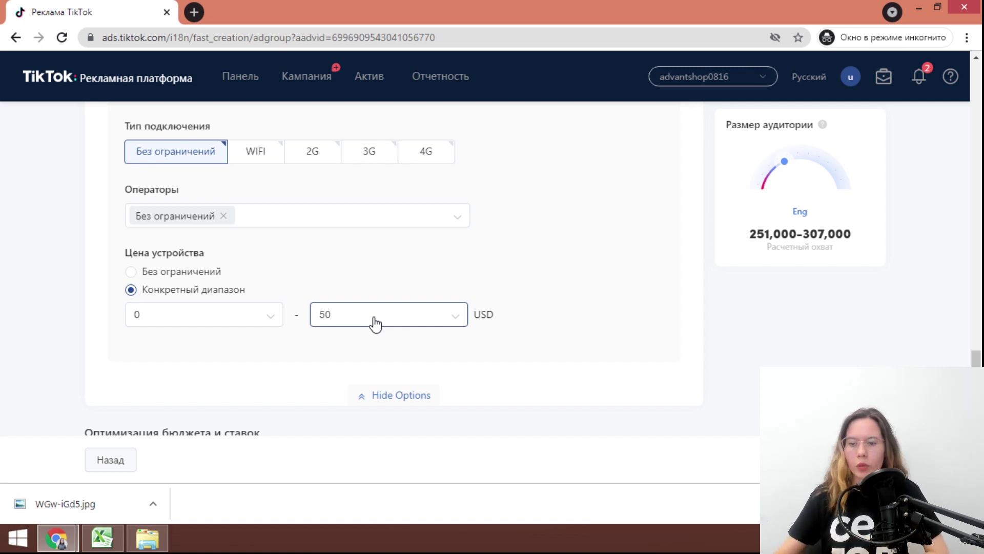
{"action": "left_click", "coordinate": [375, 323]}
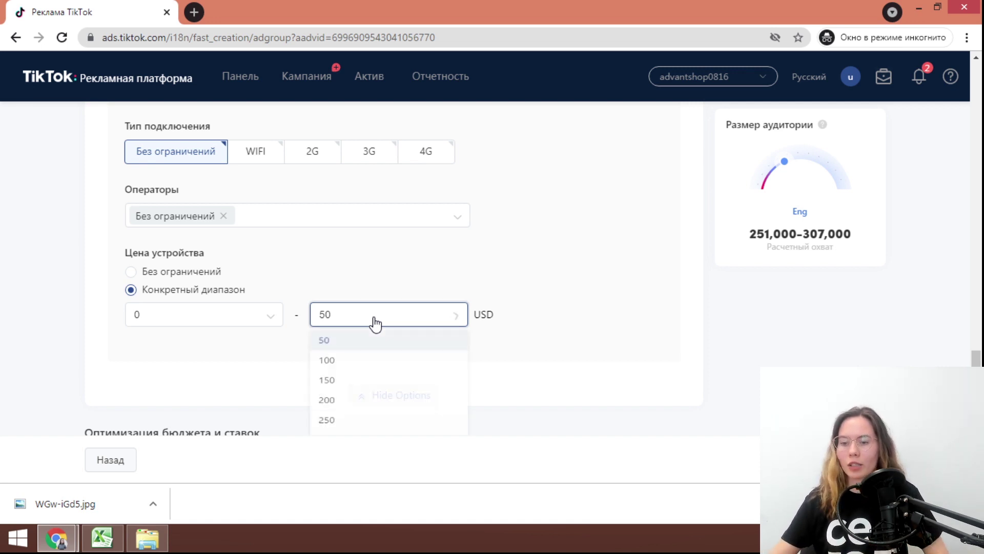
{"action": "left_click", "coordinate": [363, 341]}
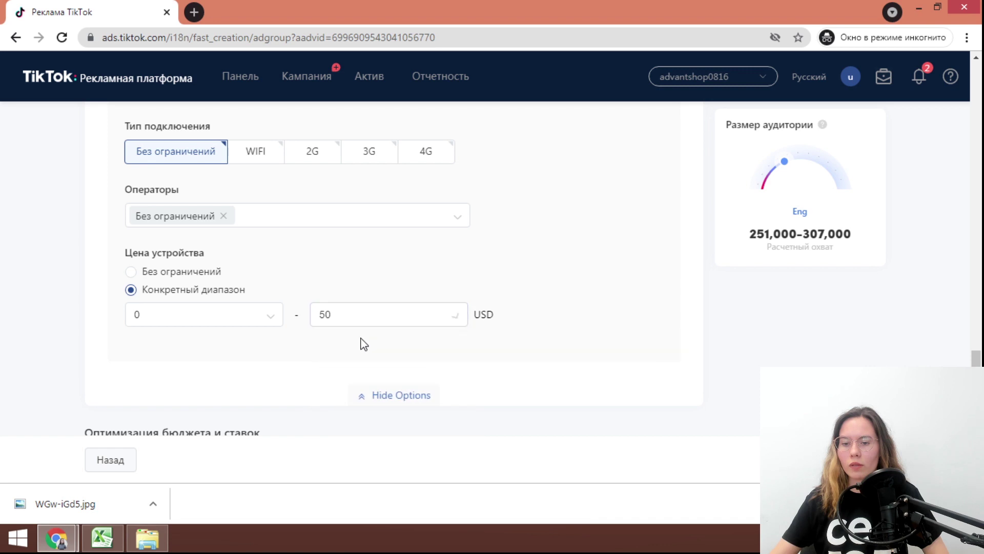
{"action": "left_click", "coordinate": [185, 278]}
{"action": "scroll", "coordinate": [186, 323], "scroll_direction": "down", "scroll_amount": 1}
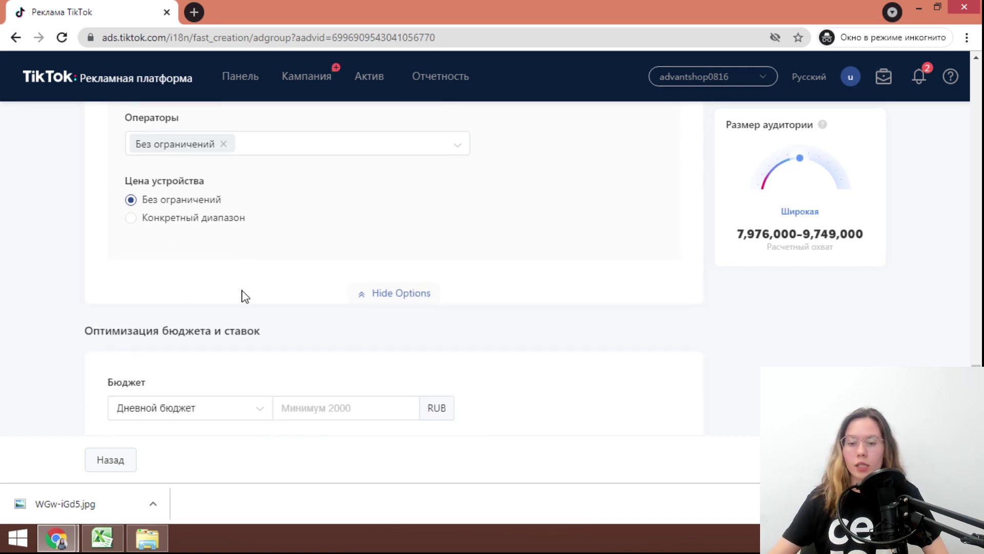
{"action": "scroll", "coordinate": [246, 296], "scroll_direction": "down", "scroll_amount": 3}
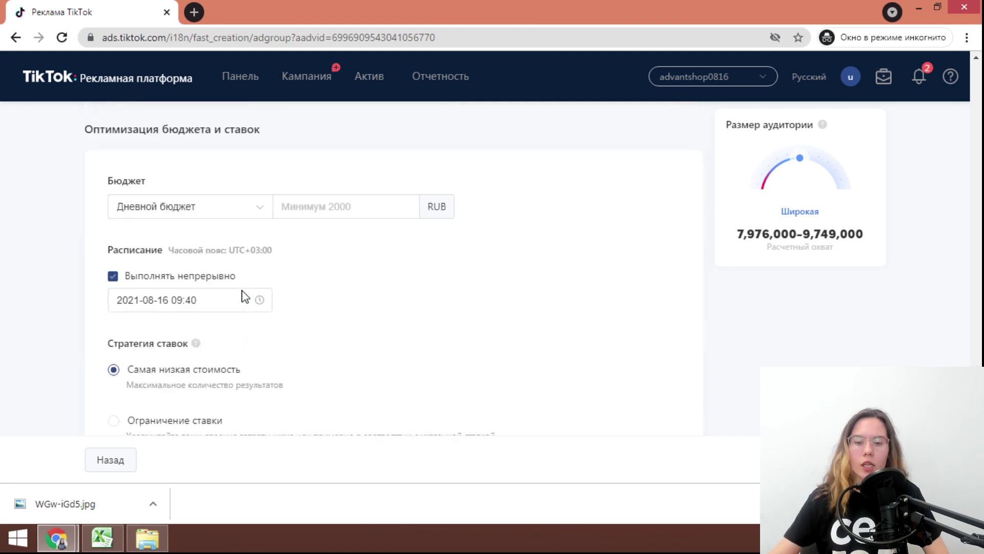
Try a total budget with an end date of 30 August 2021
{"action": "left_click", "coordinate": [249, 204]}
{"action": "left_click", "coordinate": [187, 251]}
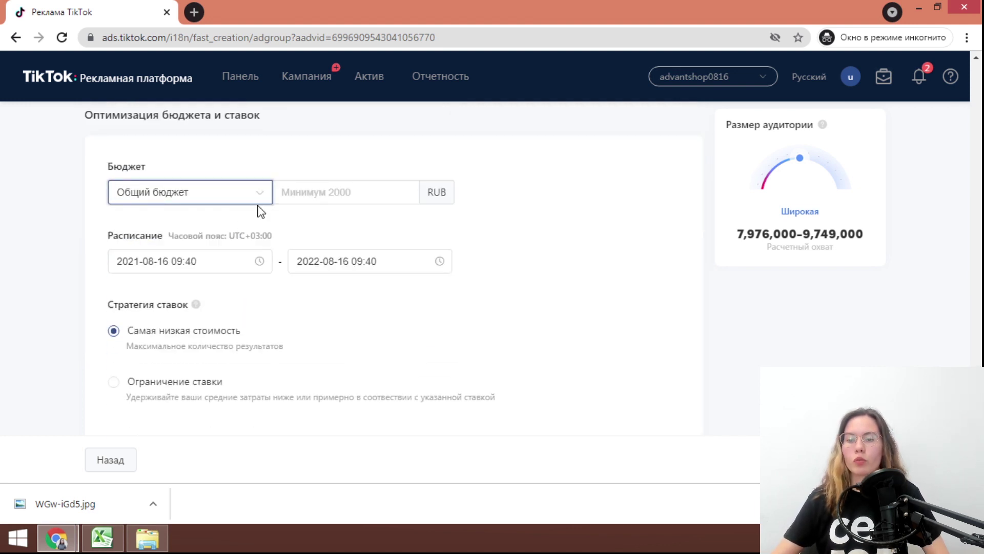
{"action": "left_click", "coordinate": [335, 266]}
{"action": "left_click", "coordinate": [321, 257]}
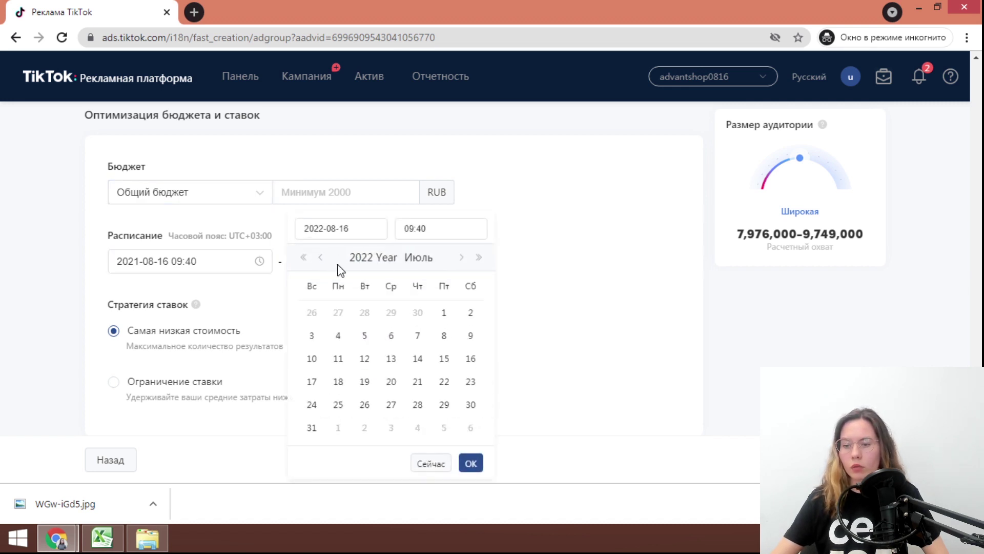
{"action": "left_click", "coordinate": [360, 258]}
{"action": "left_click", "coordinate": [368, 296]}
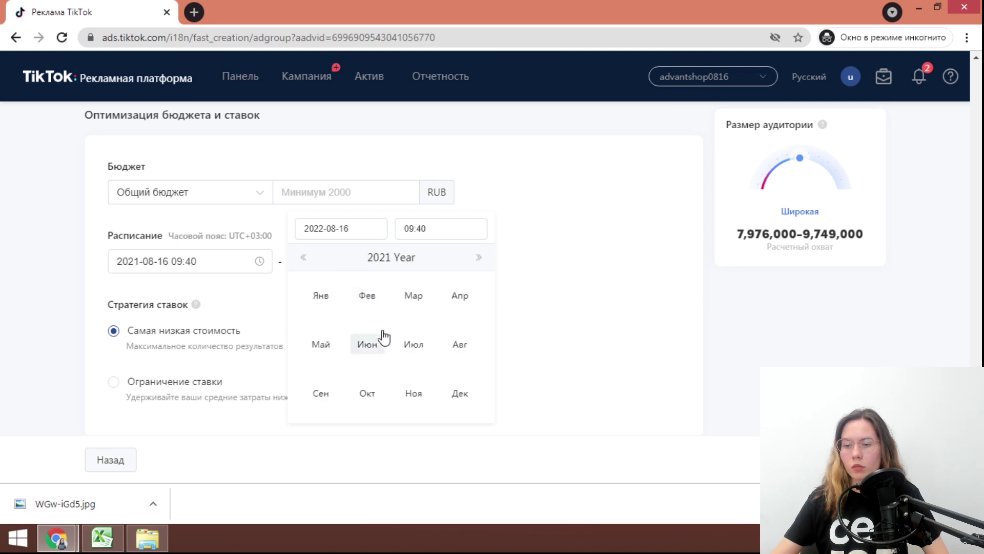
{"action": "left_click", "coordinate": [459, 344]}
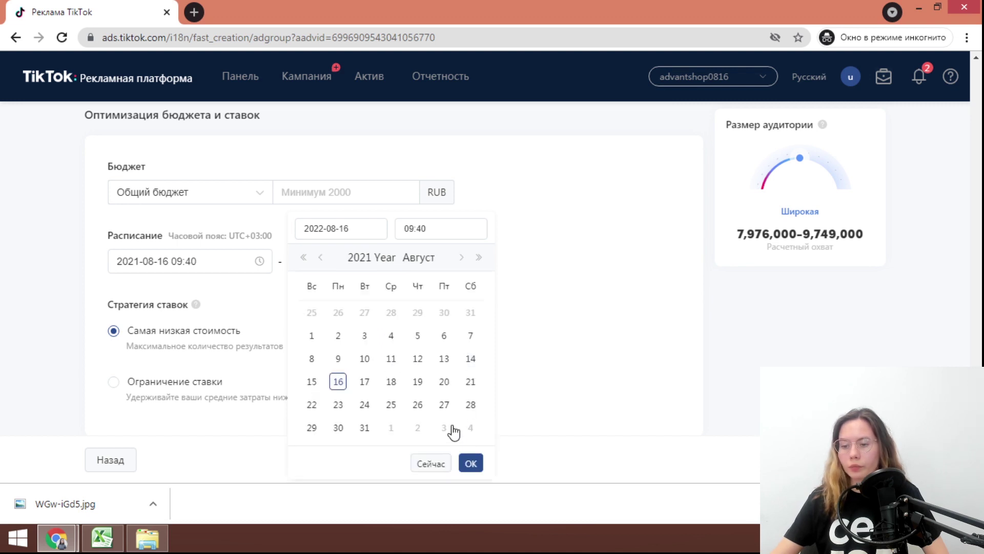
{"action": "left_click", "coordinate": [341, 429]}
{"action": "left_click", "coordinate": [467, 464]}
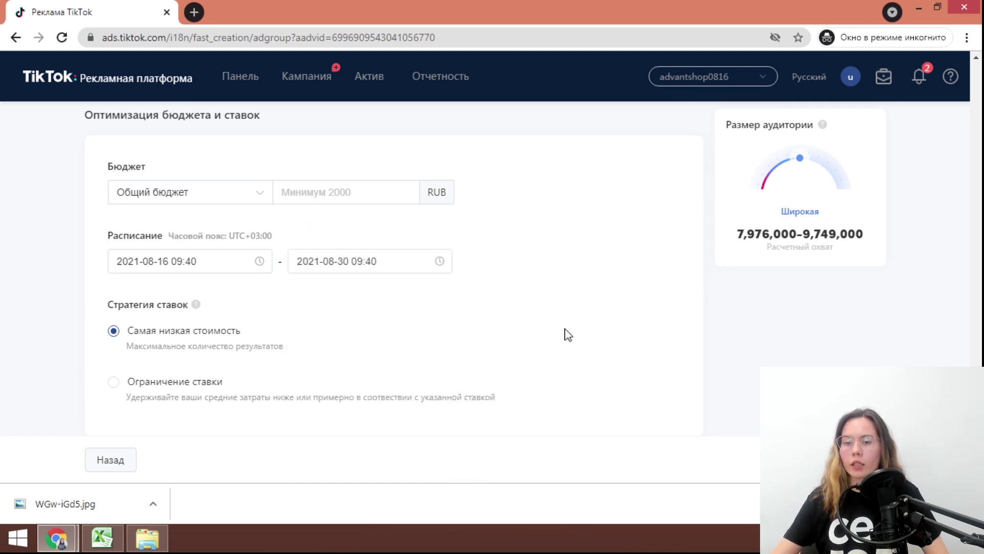
Switch back to Дневной бюджет and set the amount to 2000 RUB
{"action": "left_click", "coordinate": [246, 194]}
{"action": "left_click", "coordinate": [205, 217]}
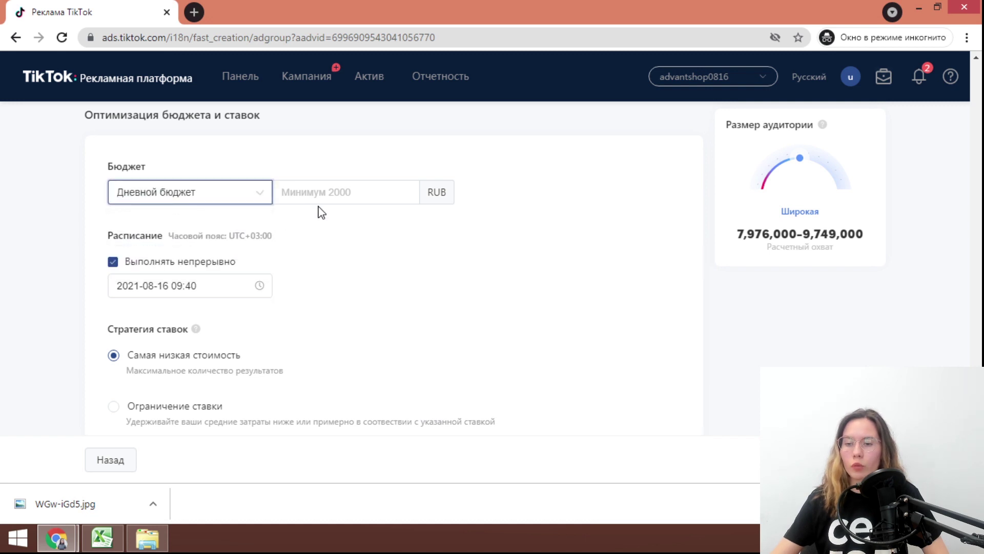
{"action": "left_click", "coordinate": [350, 192]}
{"action": "type", "text": "2000"}
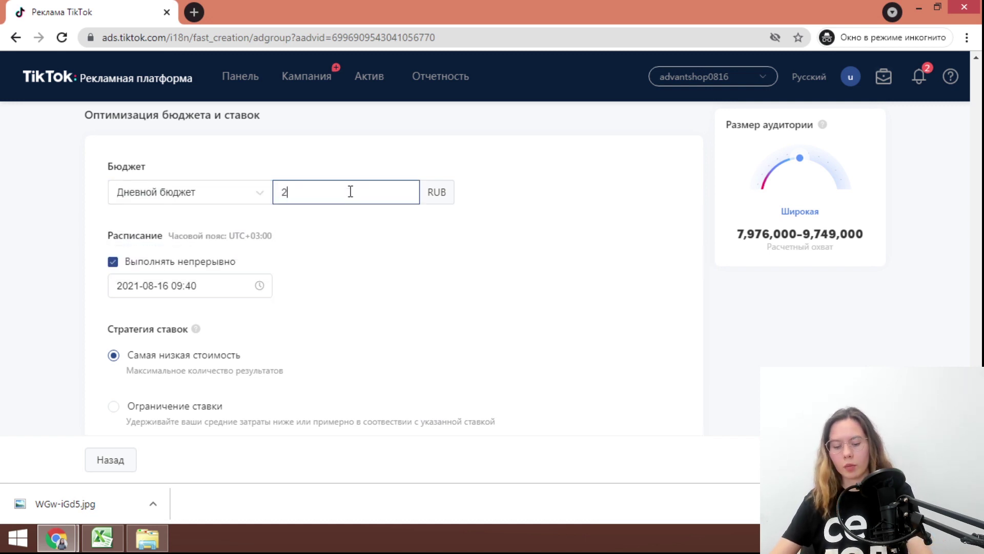
{"action": "left_click", "coordinate": [417, 312]}
{"action": "scroll", "coordinate": [419, 313], "scroll_direction": "down", "scroll_amount": 2}
{"action": "scroll", "coordinate": [419, 314], "scroll_direction": "up", "scroll_amount": 2}
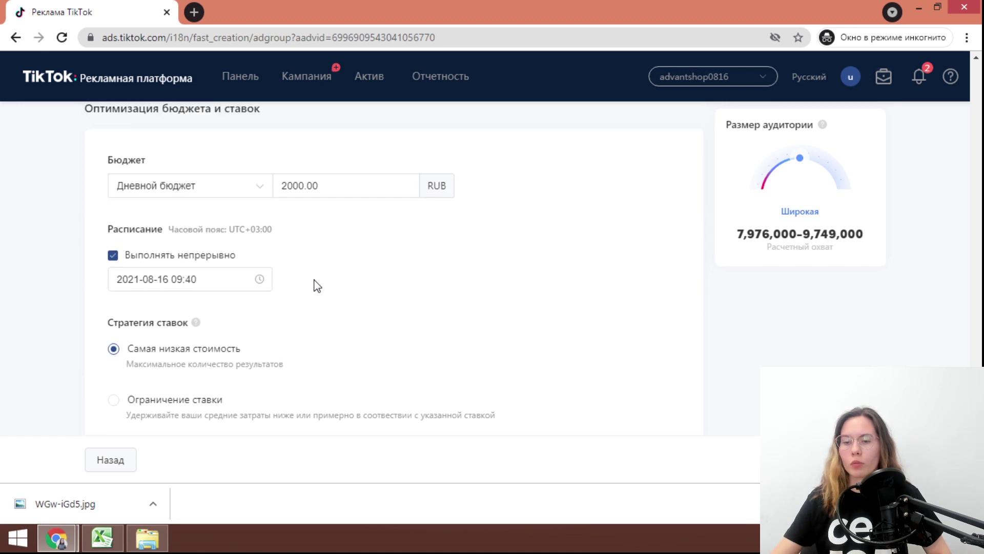
{"action": "scroll", "coordinate": [323, 295], "scroll_direction": "down", "scroll_amount": 2}
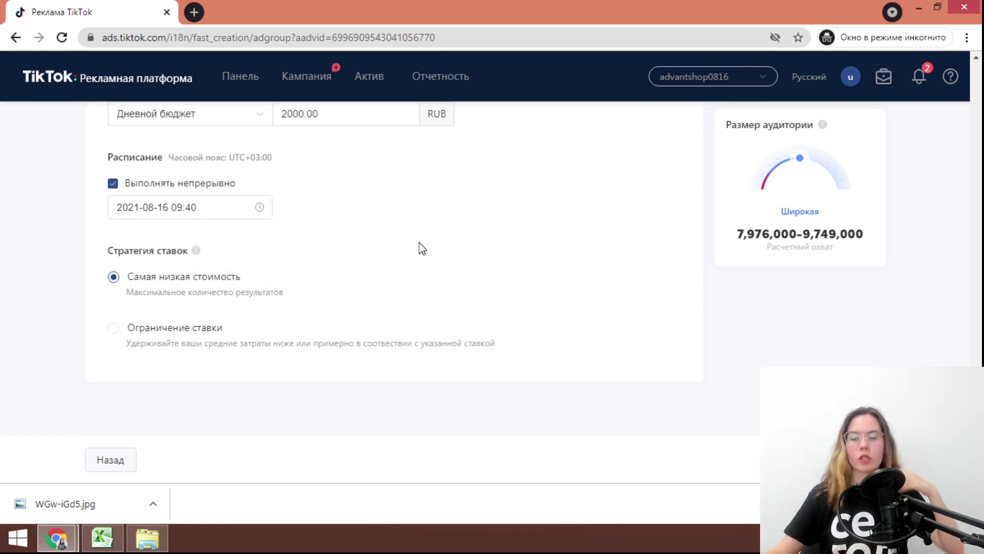
{"action": "mouse_move", "coordinate": [342, 279]}
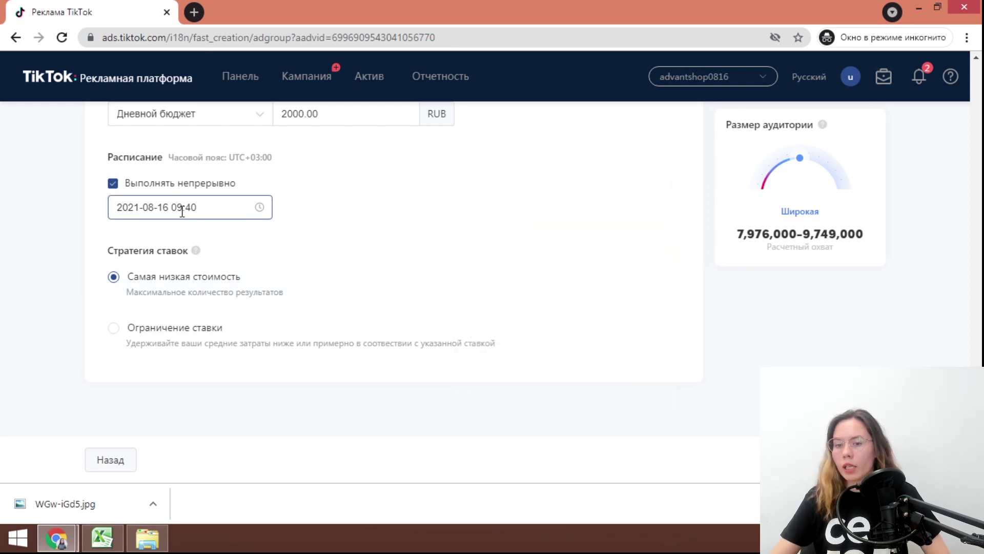
Turn off Выполнять непрерывно and set the end date to 17 August 2021
{"action": "left_click", "coordinate": [256, 212]}
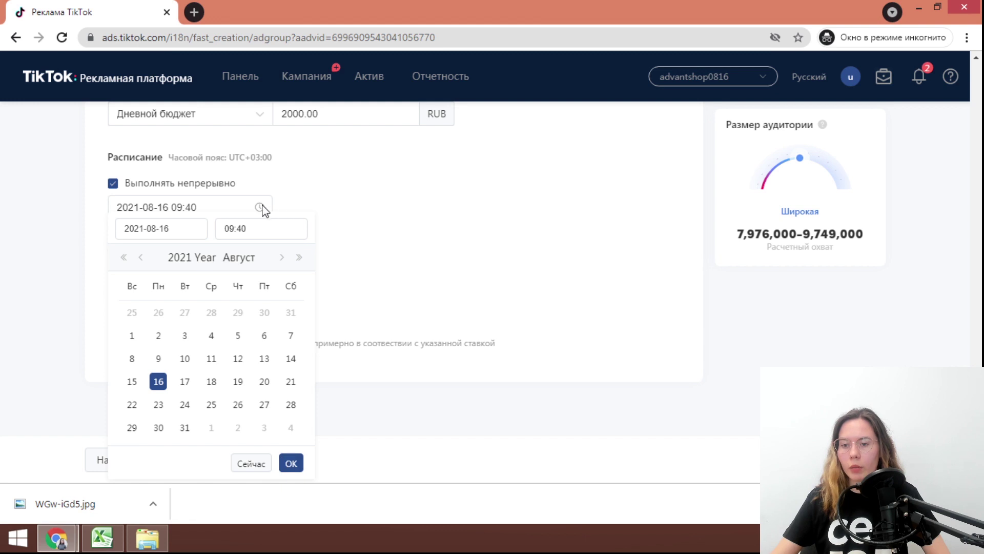
{"action": "left_click", "coordinate": [163, 188]}
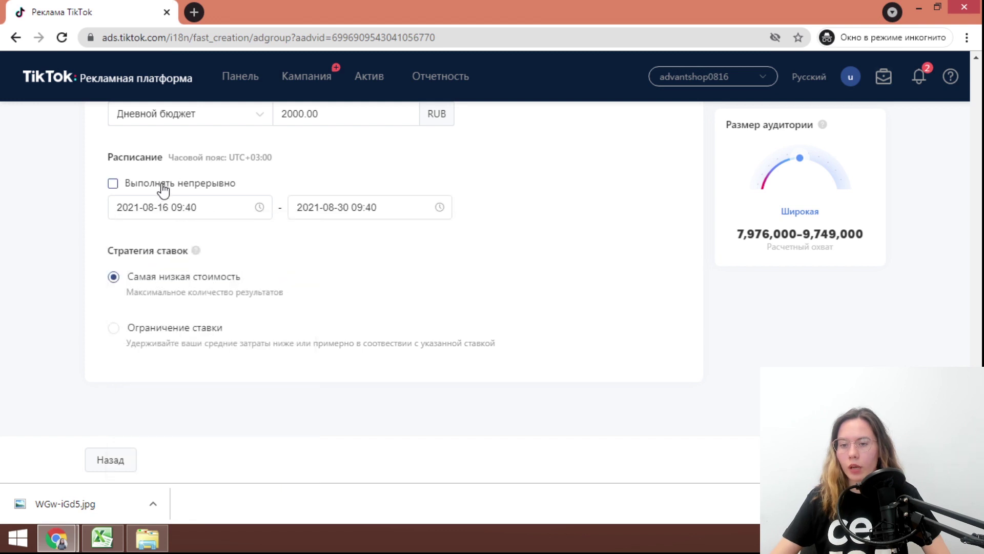
{"action": "left_click", "coordinate": [351, 210]}
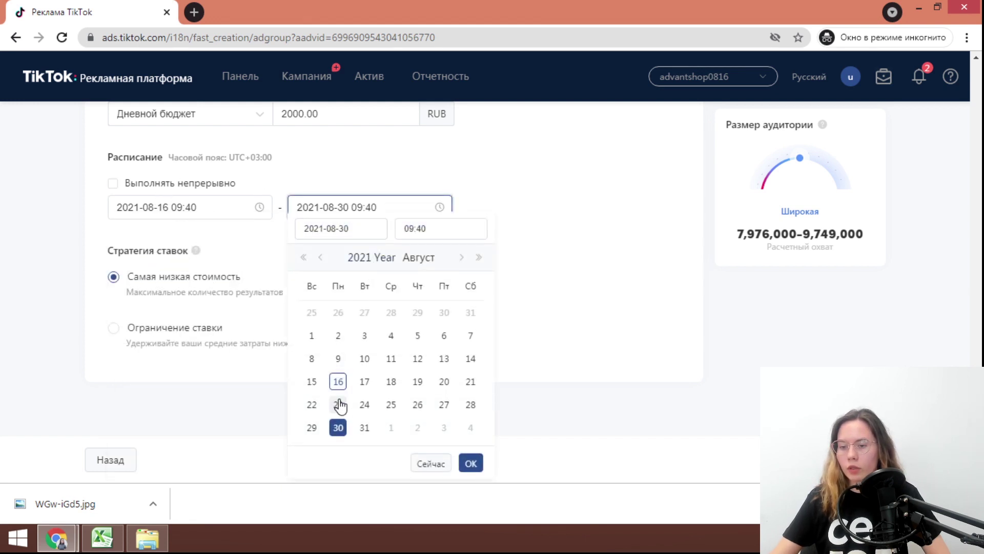
{"action": "left_click", "coordinate": [363, 384]}
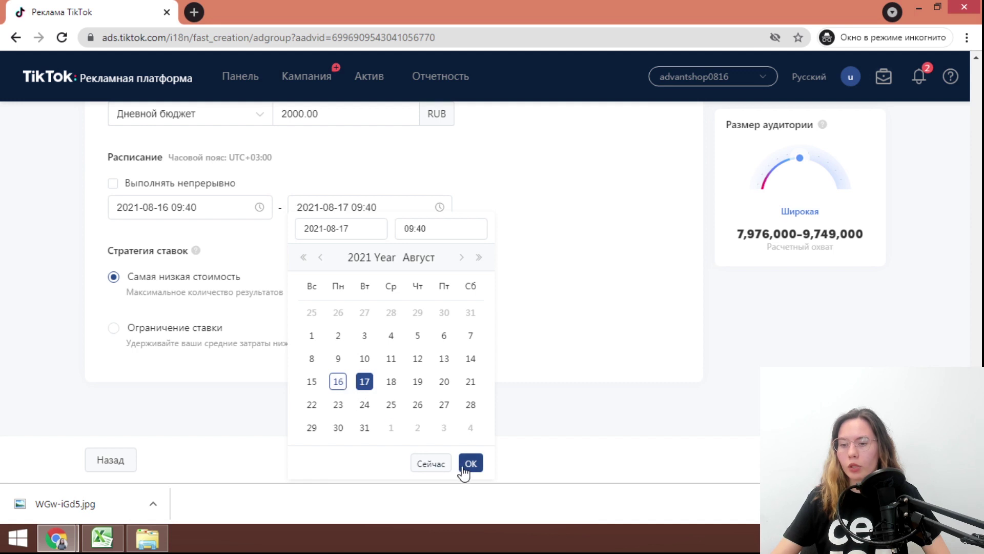
{"action": "left_click", "coordinate": [468, 464]}
Set the end time to 16:43
{"action": "left_click", "coordinate": [235, 213]}
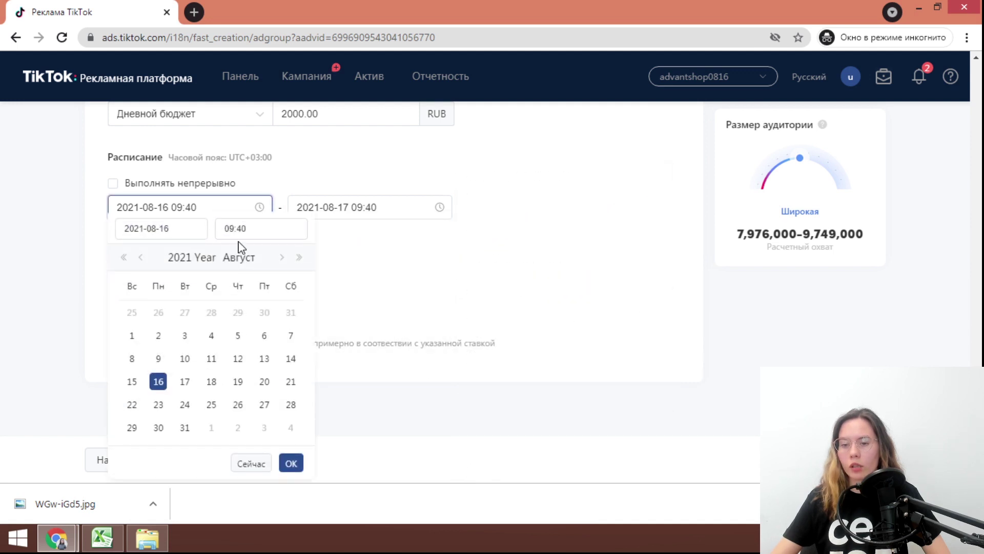
{"action": "left_click", "coordinate": [436, 212]}
{"action": "left_click", "coordinate": [432, 228]}
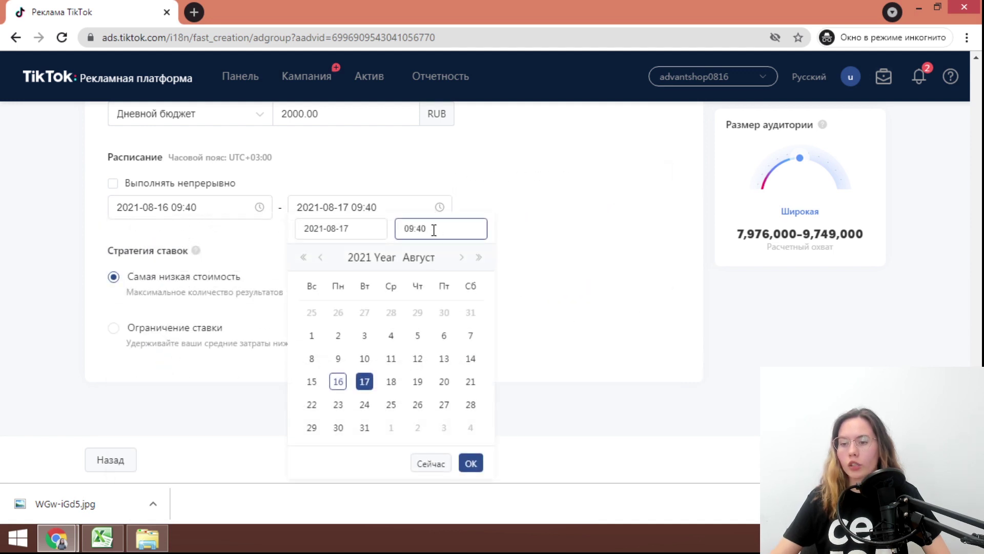
{"action": "left_click", "coordinate": [430, 343]}
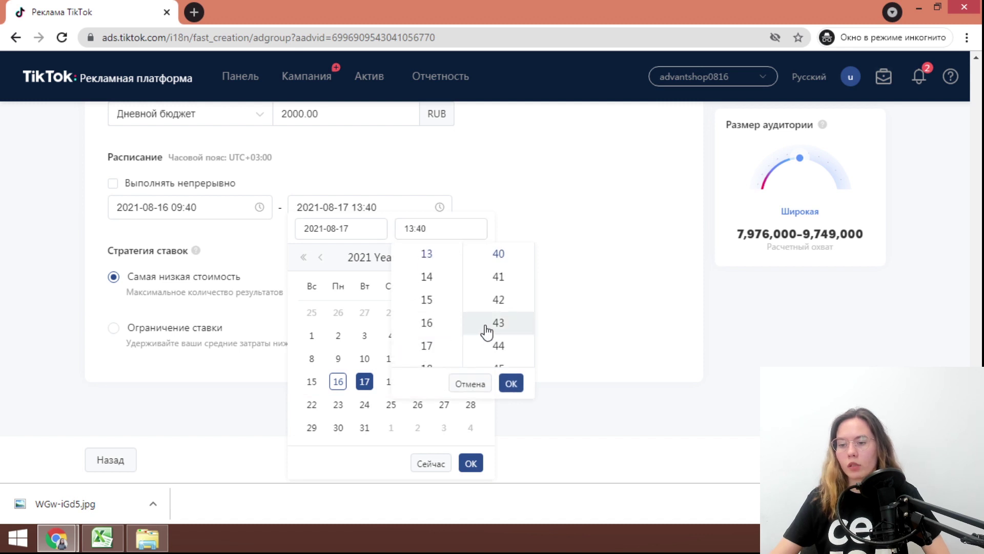
{"action": "left_click", "coordinate": [459, 322]}
{"action": "left_click", "coordinate": [483, 324]}
{"action": "left_click", "coordinate": [552, 282]}
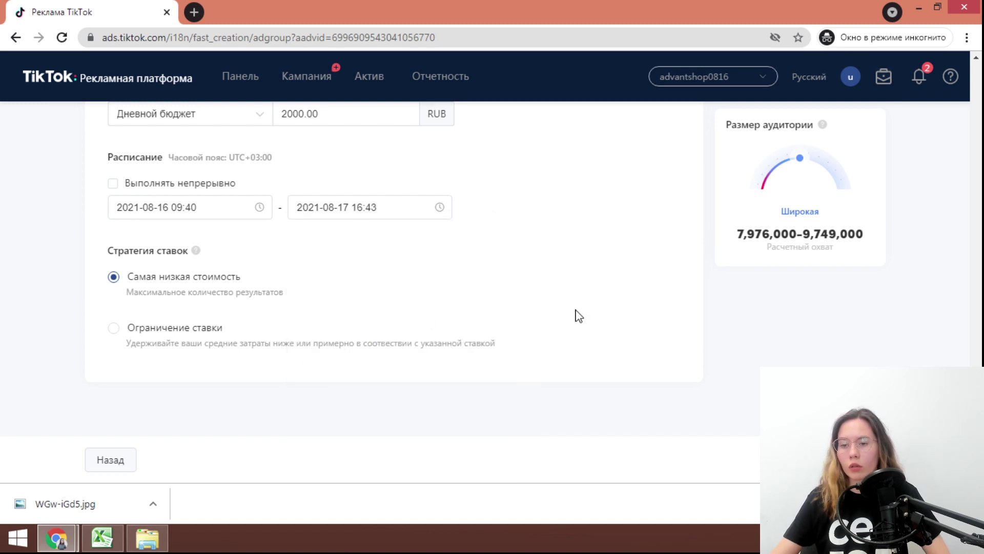
{"action": "mouse_move", "coordinate": [311, 303]}
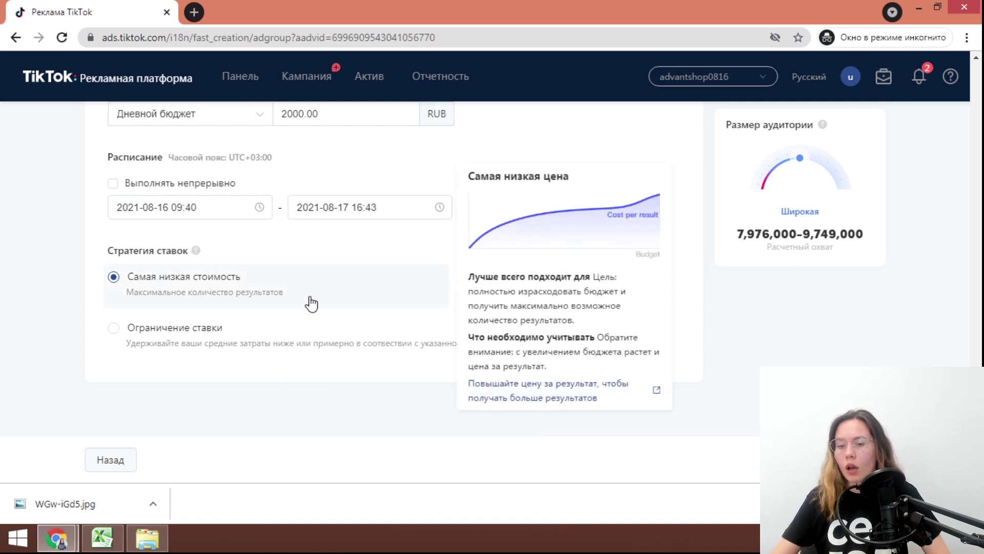
Try the Ограничение ставки strategy with a bid amount, then revert to lowest cost
{"action": "left_click", "coordinate": [213, 342]}
{"action": "scroll", "coordinate": [234, 441], "scroll_direction": "down", "scroll_amount": 2}
{"action": "left_click", "coordinate": [290, 321]}
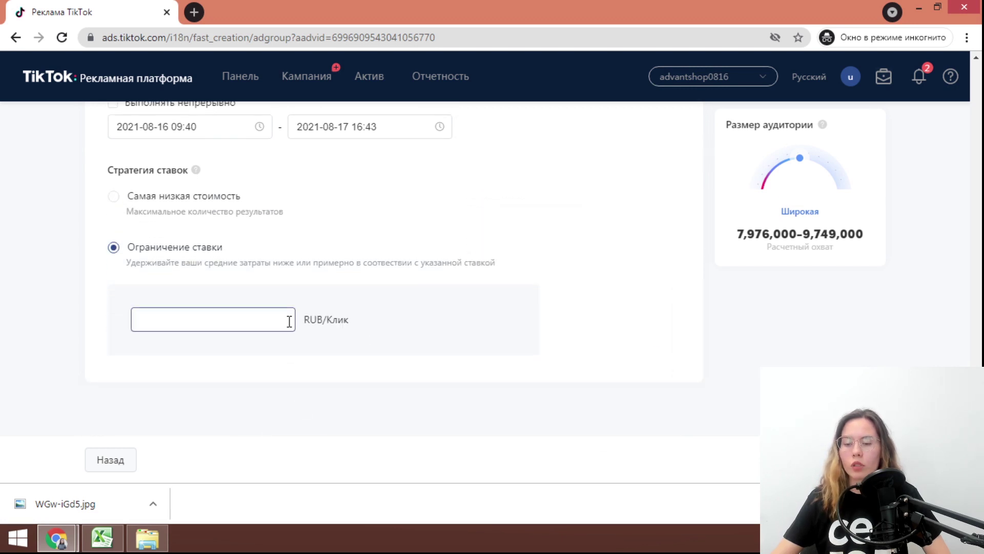
{"action": "mouse_move", "coordinate": [272, 244]}
{"action": "left_click", "coordinate": [213, 196]}
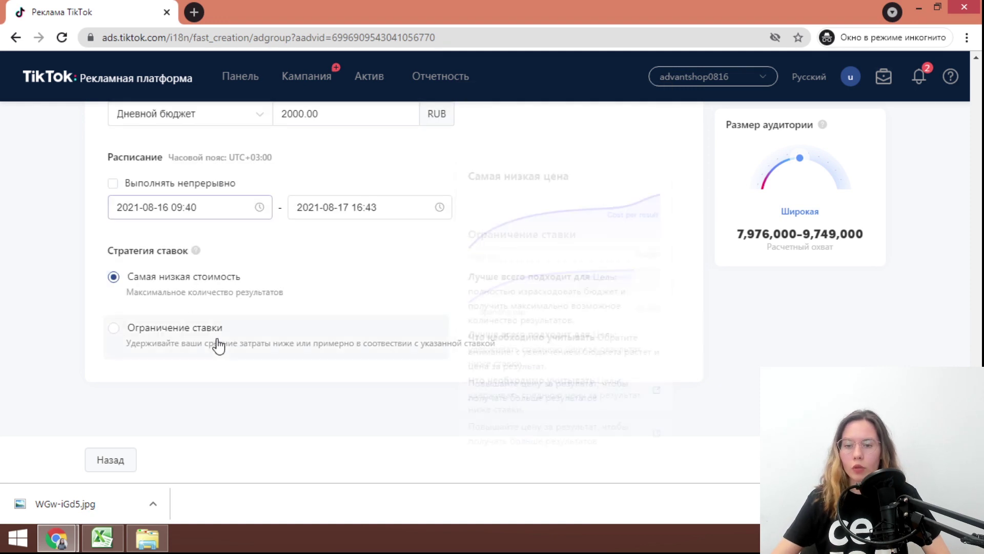
{"action": "left_click", "coordinate": [263, 341]}
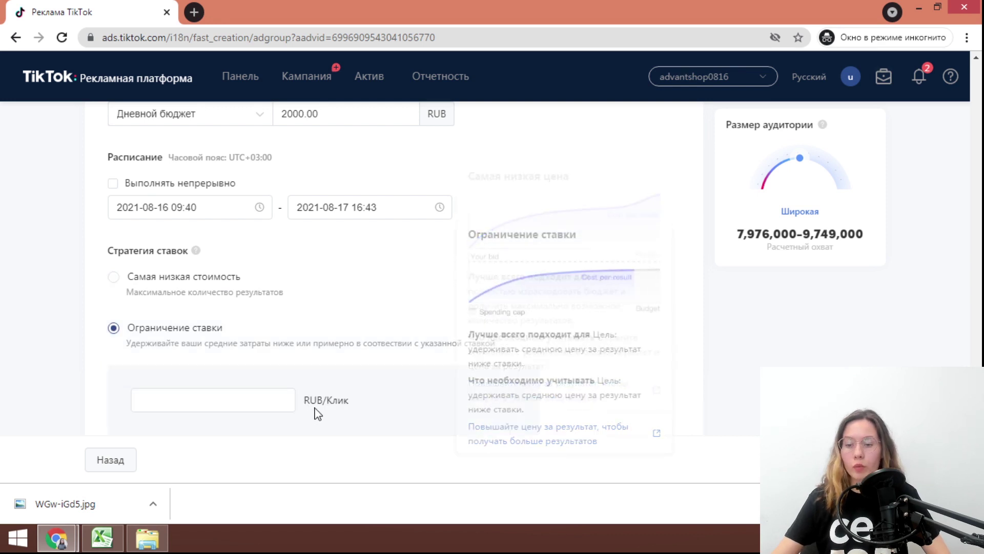
{"action": "scroll", "coordinate": [314, 410], "scroll_direction": "down", "scroll_amount": 2}
{"action": "left_click", "coordinate": [233, 329]}
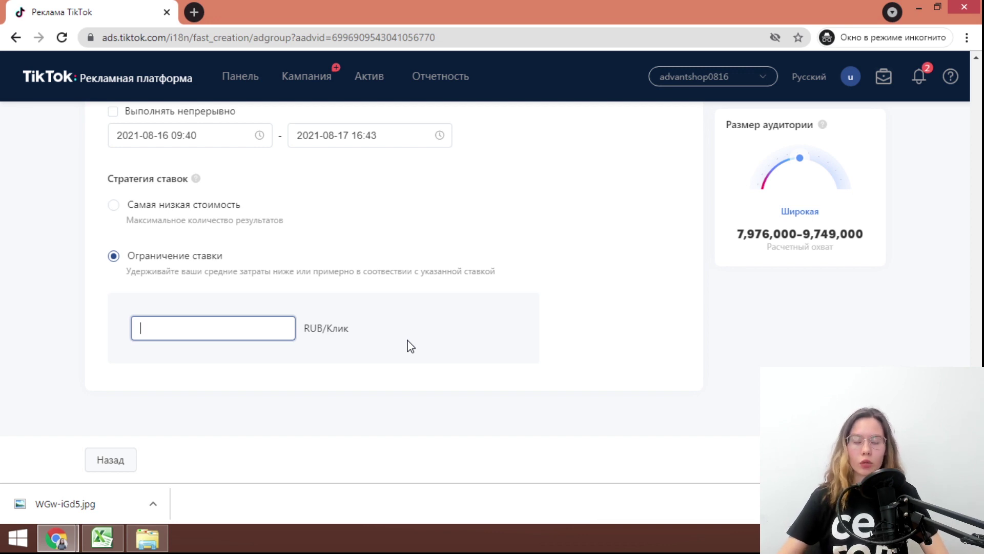
{"action": "left_click", "coordinate": [283, 227]}
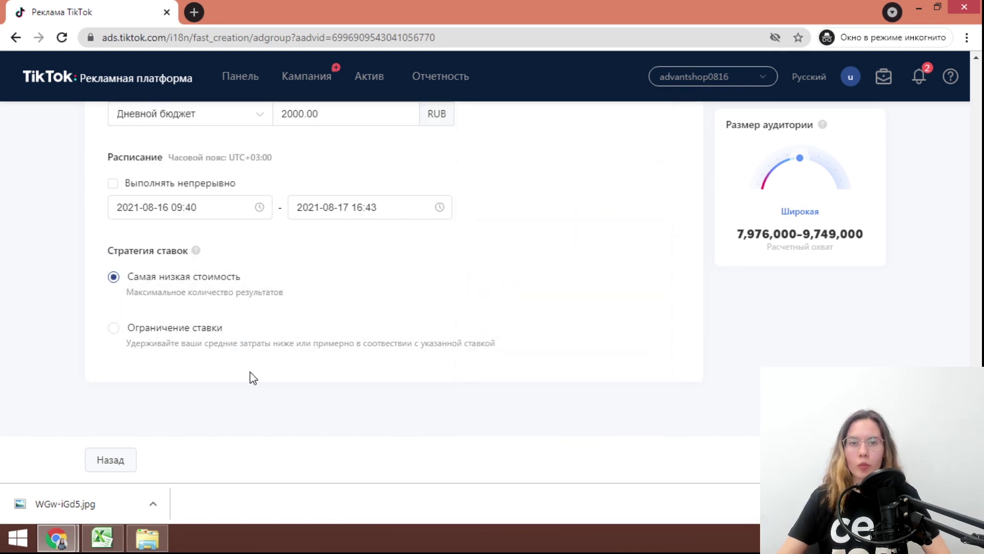
Try bid cap once more, then settle on Самая низкая стоимость as the bid strategy
{"action": "left_click", "coordinate": [213, 343]}
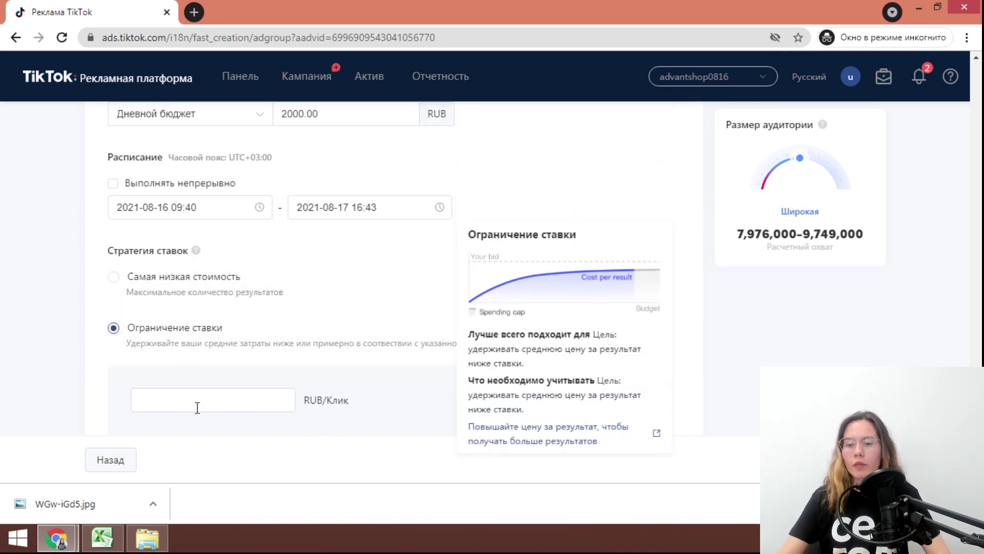
{"action": "scroll", "coordinate": [235, 345], "scroll_direction": "down", "scroll_amount": 2}
{"action": "left_click", "coordinate": [236, 309]}
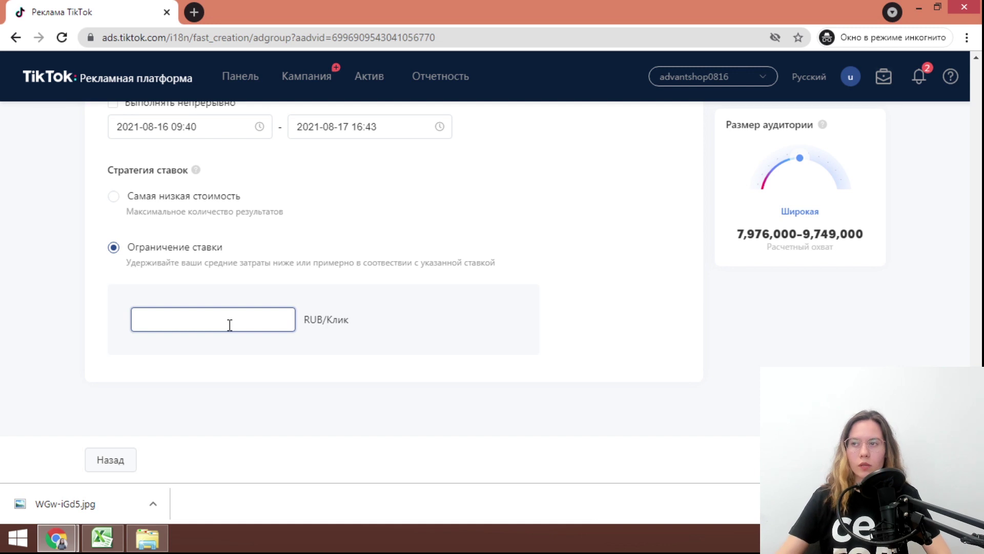
{"action": "left_click", "coordinate": [287, 372]}
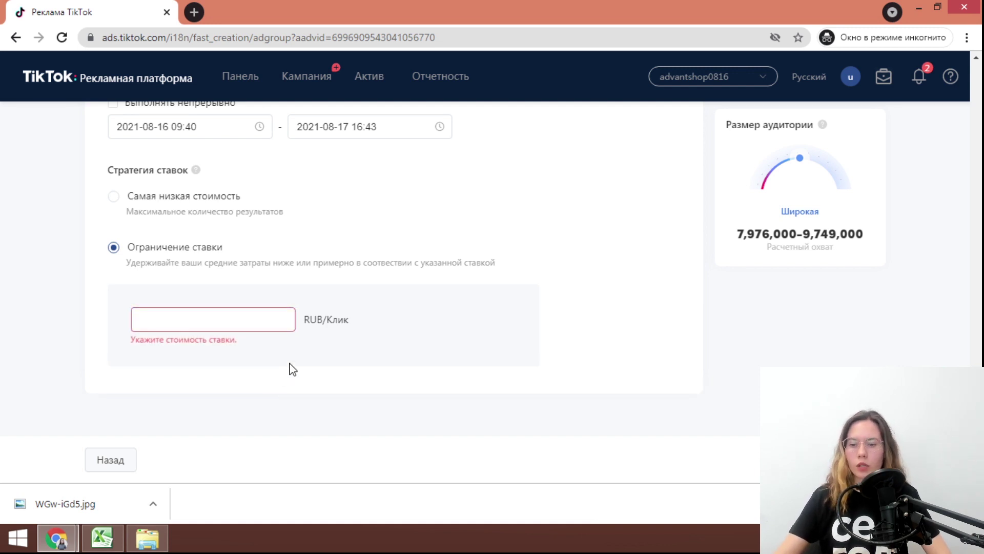
{"action": "left_click", "coordinate": [149, 210]}
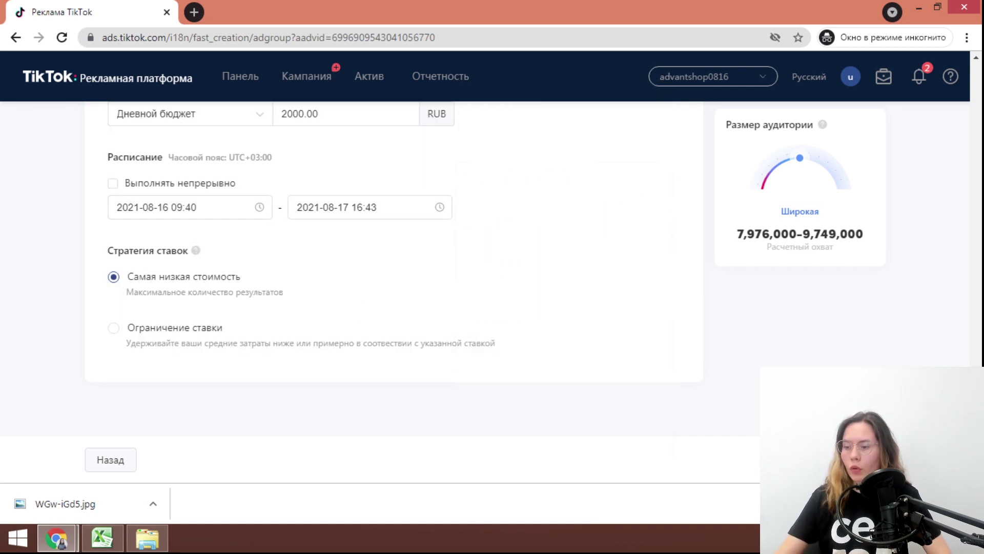
{"action": "scroll", "coordinate": [265, 380], "scroll_direction": "up", "scroll_amount": 10}
Upload 5d59e5200d83adafd32e.mp4 from the Desktop as the ad's video creative
{"action": "scroll", "coordinate": [264, 378], "scroll_direction": "down", "scroll_amount": 10}
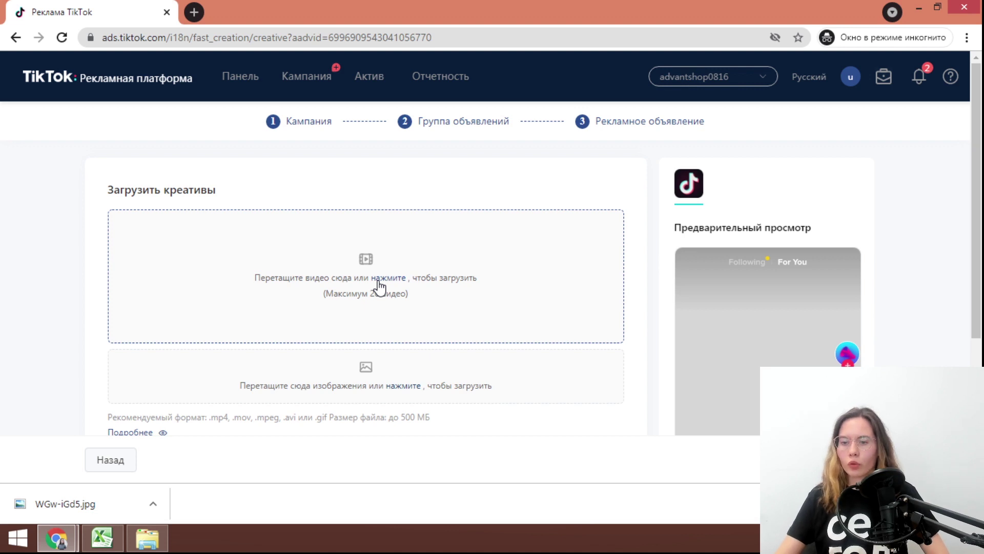
{"action": "left_click", "coordinate": [378, 283]}
{"action": "left_click", "coordinate": [822, 183]}
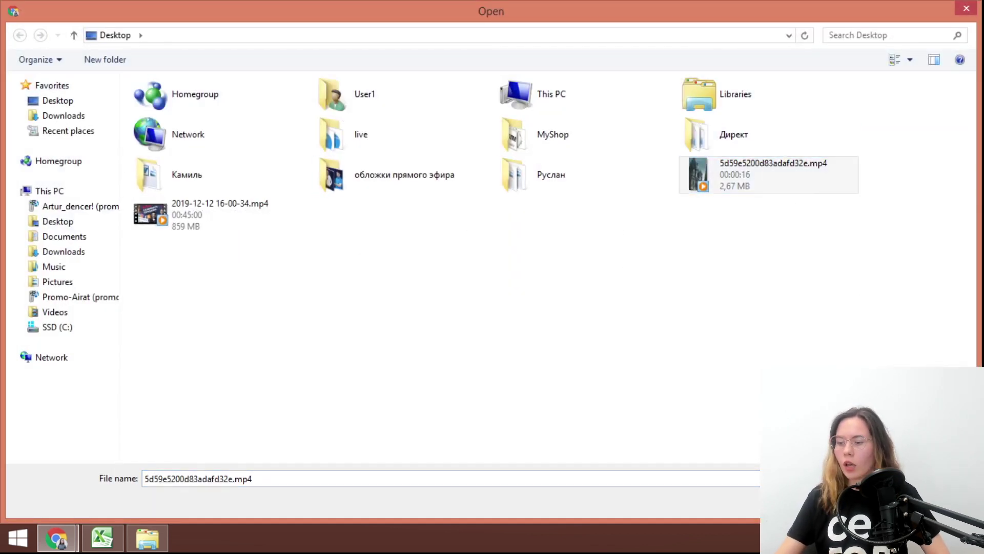
{"action": "key", "text": "Return"}
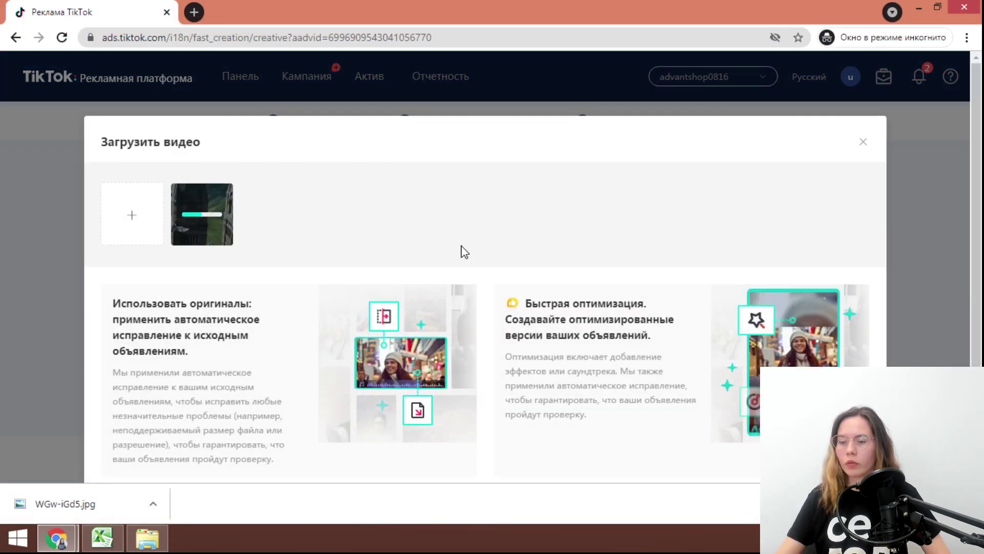
{"action": "scroll", "coordinate": [476, 287], "scroll_direction": "down", "scroll_amount": 3}
{"action": "scroll", "coordinate": [492, 307], "scroll_direction": "up", "scroll_amount": 3}
{"action": "scroll", "coordinate": [194, 253], "scroll_direction": "down", "scroll_amount": 2}
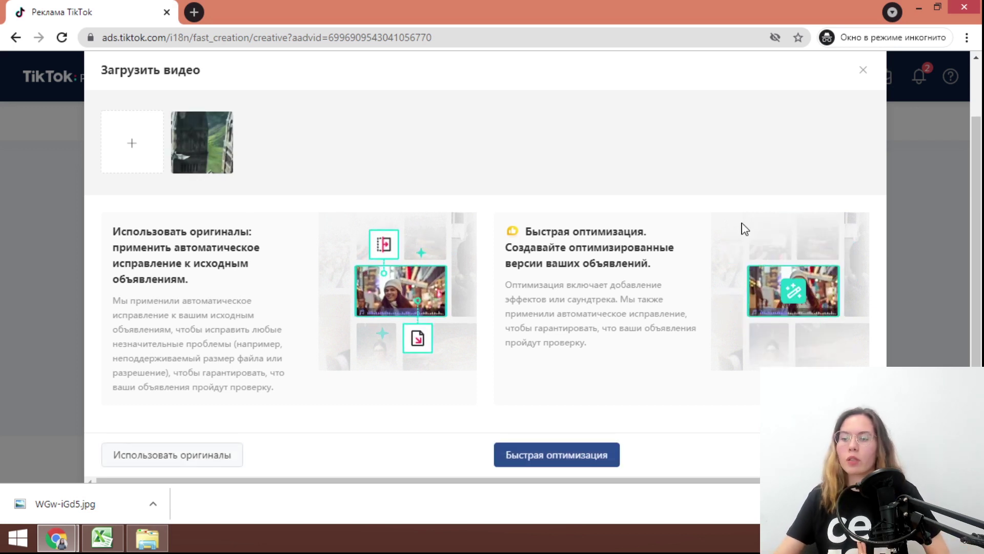
{"action": "scroll", "coordinate": [634, 252], "scroll_direction": "down", "scroll_amount": 2}
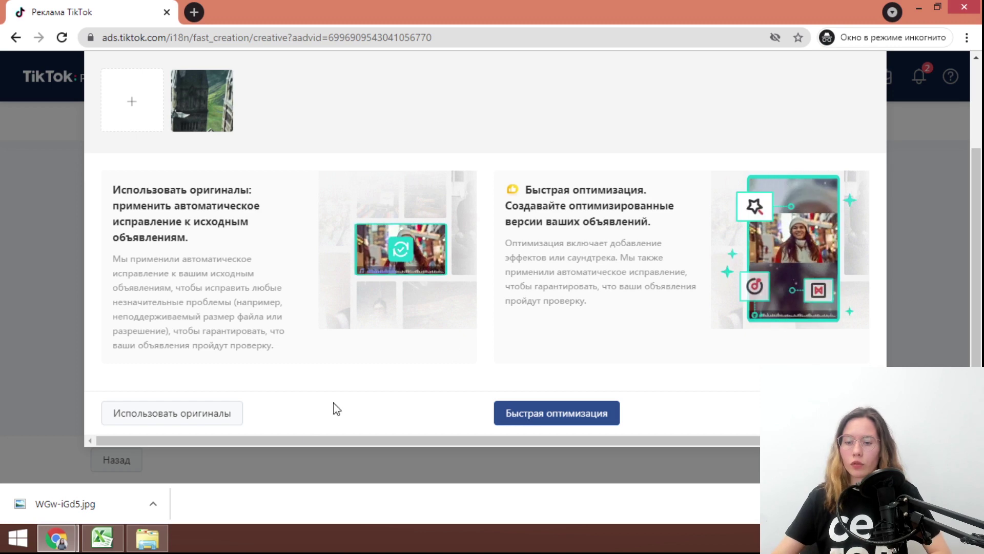
{"action": "scroll", "coordinate": [143, 243], "scroll_direction": "up", "scroll_amount": 3}
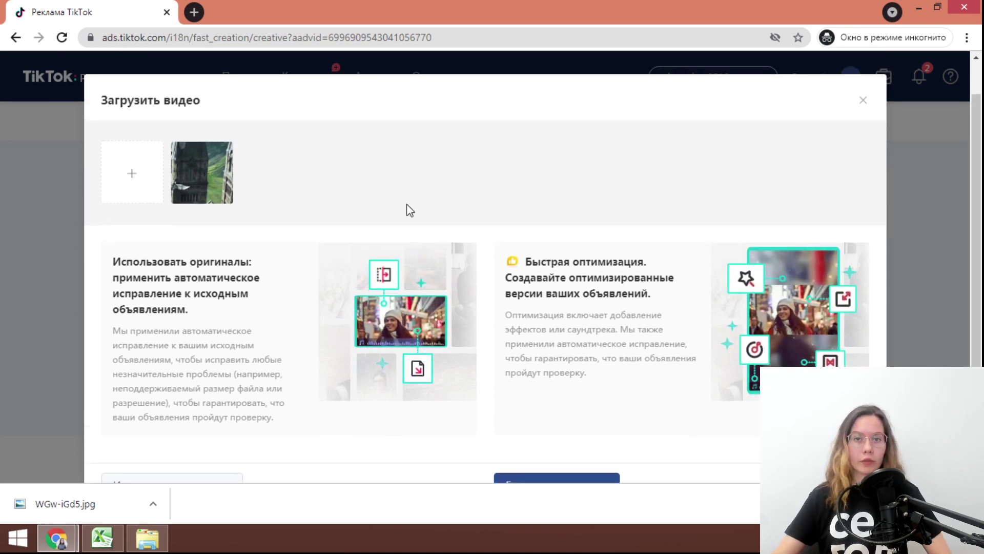
{"action": "scroll", "coordinate": [274, 364], "scroll_direction": "down", "scroll_amount": 3}
Keep the original video and rename the ad to GGGGGGGGG
{"action": "left_click", "coordinate": [207, 418]}
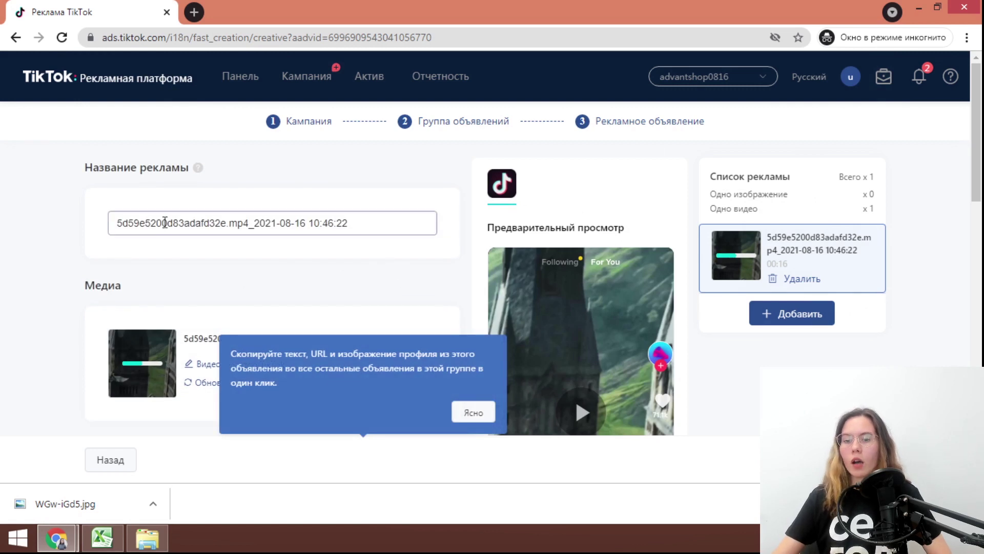
{"action": "double_click", "coordinate": [165, 222]}
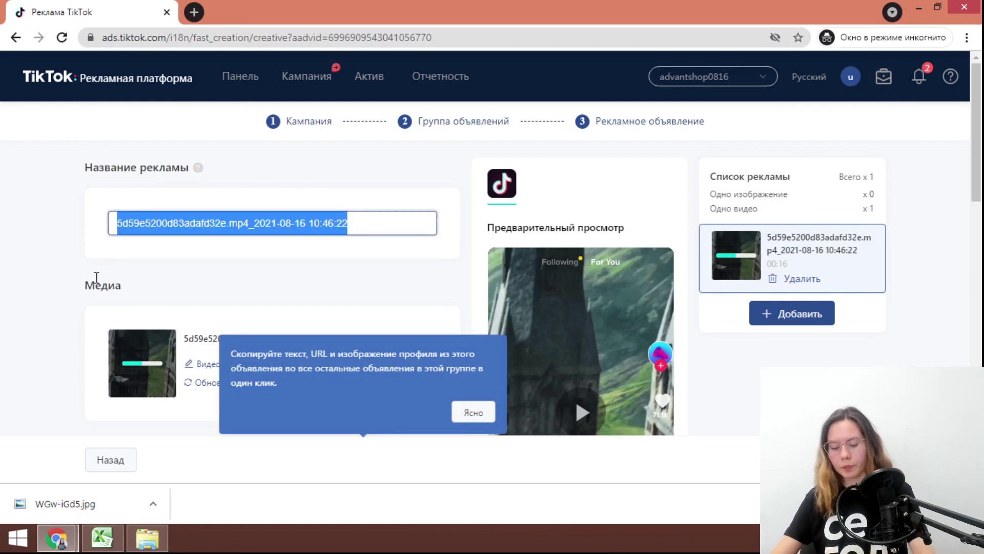
{"action": "type", "text": "GGGGGGGGG"}
{"action": "scroll", "coordinate": [281, 261], "scroll_direction": "down", "scroll_amount": 3}
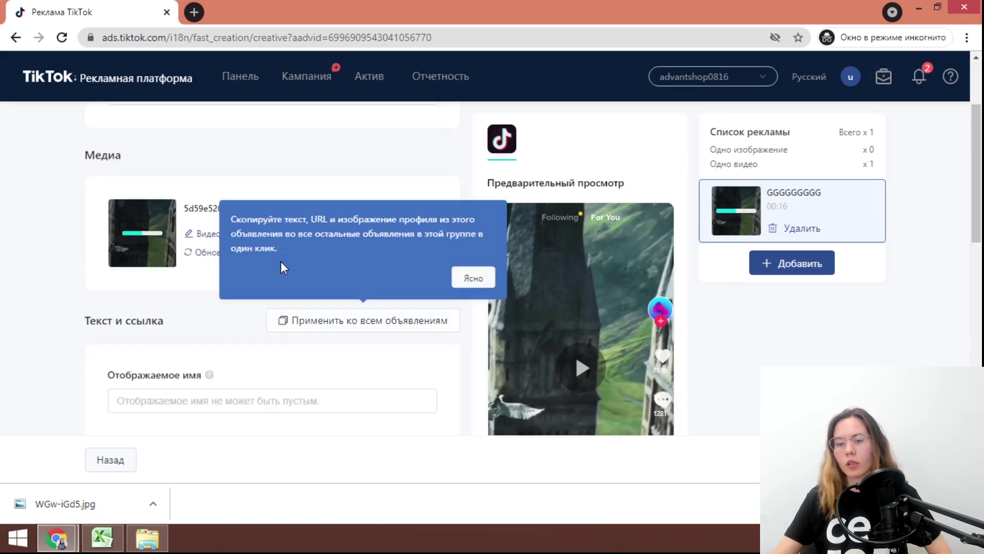
{"action": "left_click", "coordinate": [463, 266]}
Enter ADVANTSHOP as the ad's display name
{"action": "scroll", "coordinate": [365, 345], "scroll_direction": "down", "scroll_amount": 2}
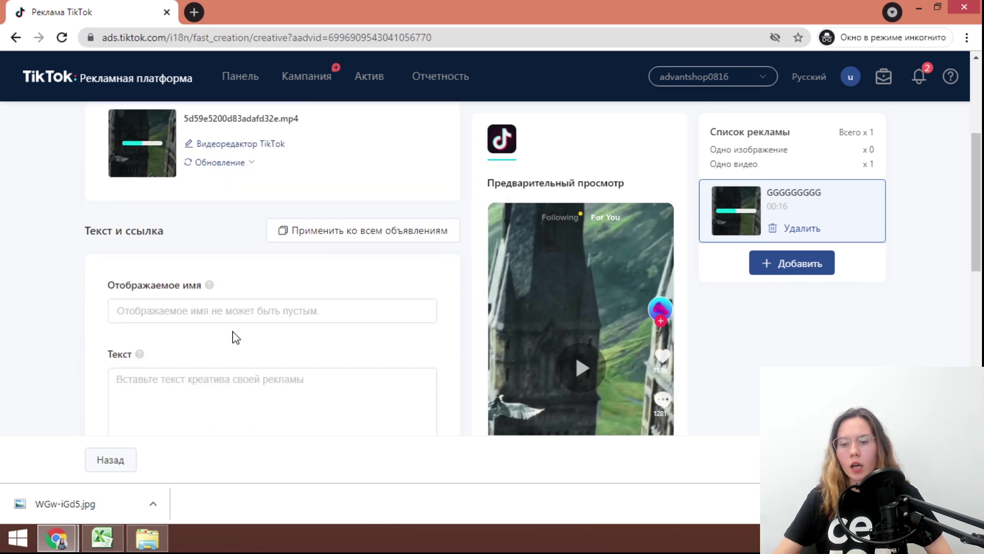
{"action": "scroll", "coordinate": [236, 337], "scroll_direction": "down", "scroll_amount": 1}
{"action": "left_click", "coordinate": [197, 246]}
{"action": "scroll", "coordinate": [486, 327], "scroll_direction": "down", "scroll_amount": 1}
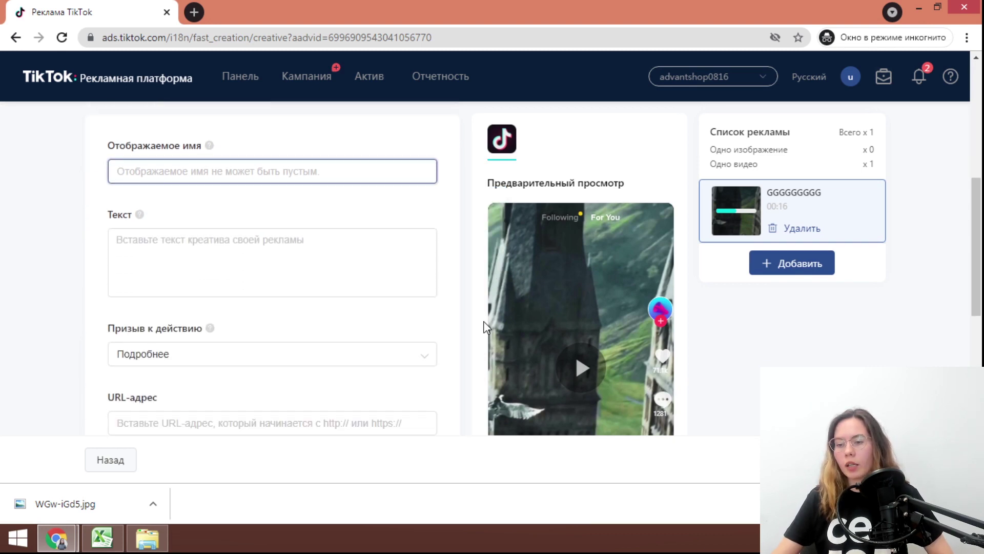
{"action": "scroll", "coordinate": [632, 319], "scroll_direction": "down", "scroll_amount": 9}
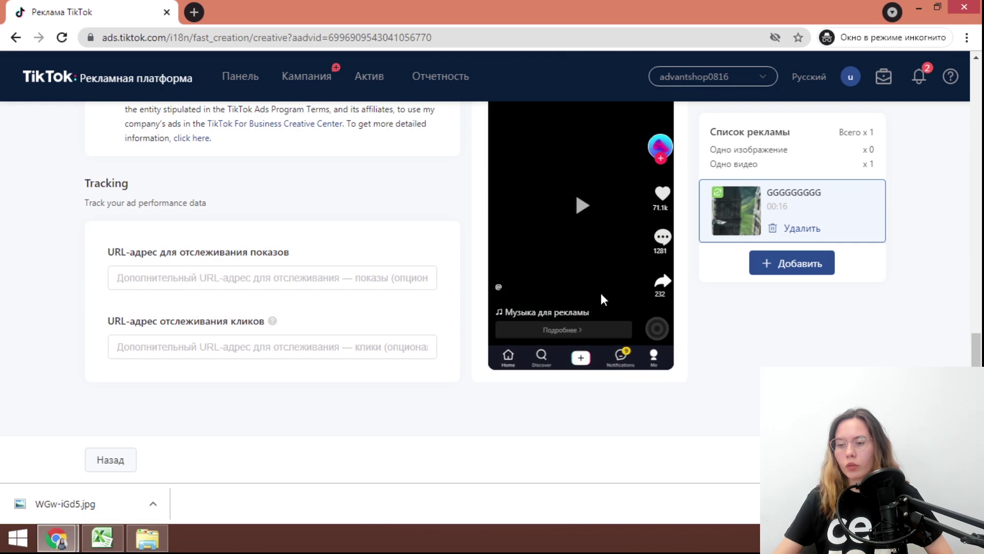
{"action": "scroll", "coordinate": [286, 288], "scroll_direction": "up", "scroll_amount": 8}
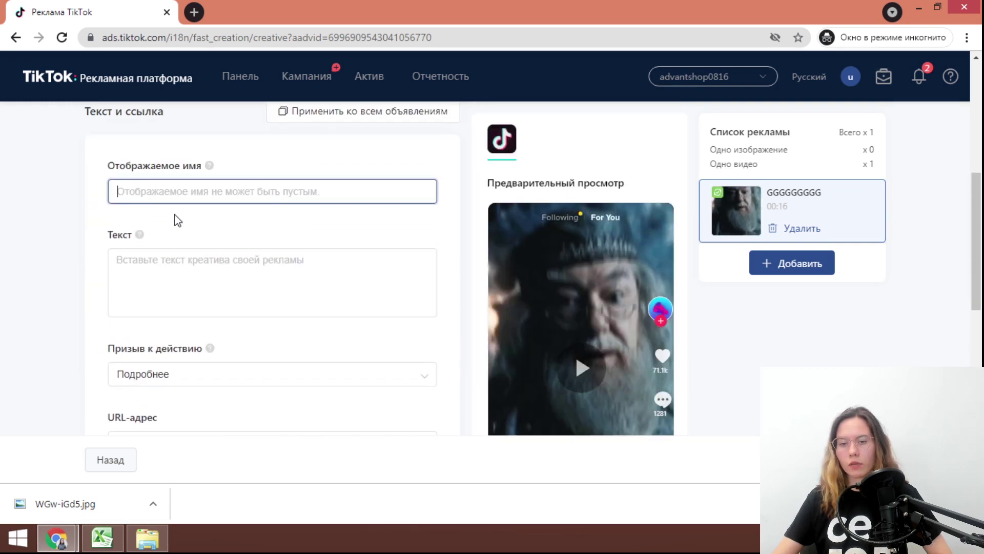
{"action": "type", "text": "ADVANTSHOP"}
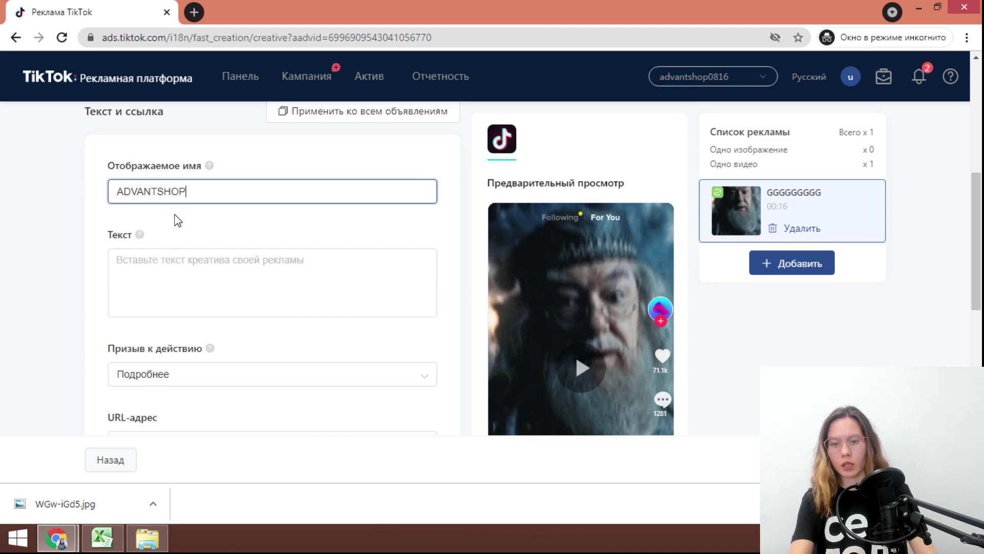
{"action": "scroll", "coordinate": [311, 232], "scroll_direction": "down", "scroll_amount": 8}
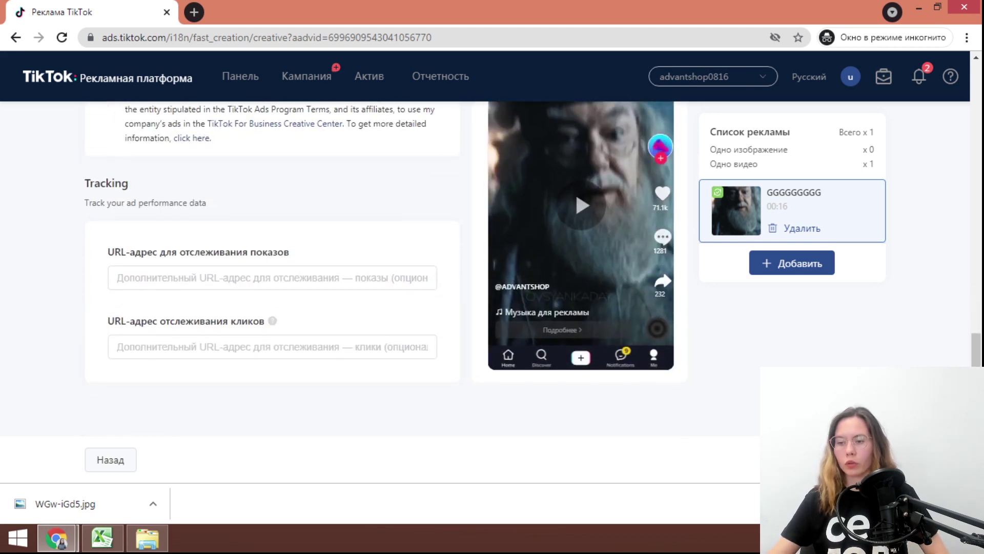
{"action": "scroll", "coordinate": [239, 343], "scroll_direction": "up", "scroll_amount": 5}
{"action": "left_click", "coordinate": [199, 198]}
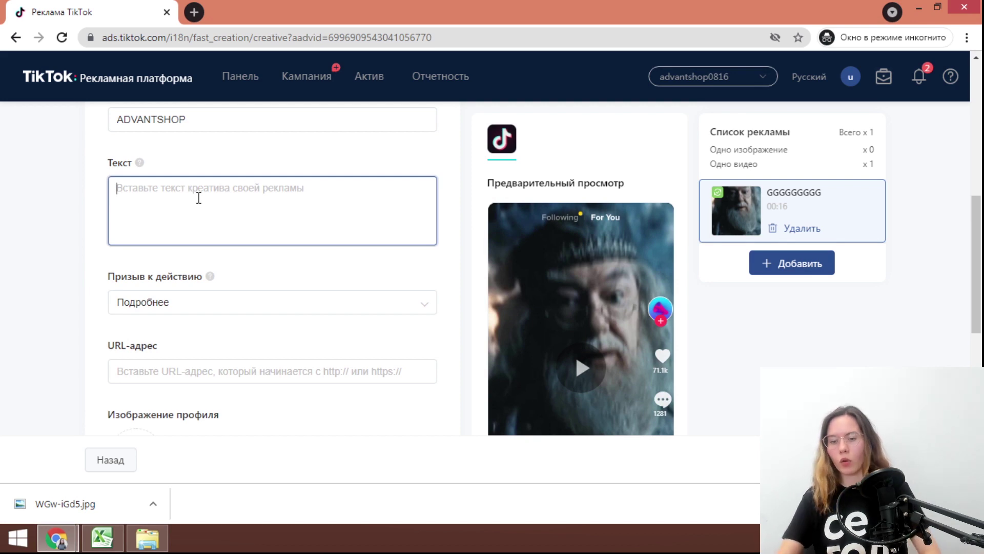
{"action": "scroll", "coordinate": [610, 267], "scroll_direction": "down", "scroll_amount": 6}
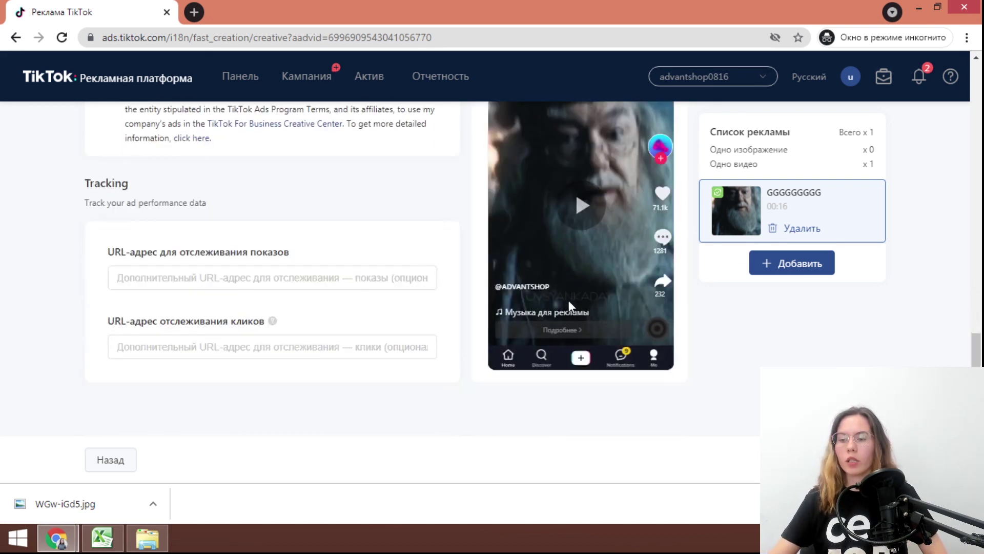
{"action": "scroll", "coordinate": [308, 295], "scroll_direction": "up", "scroll_amount": 6}
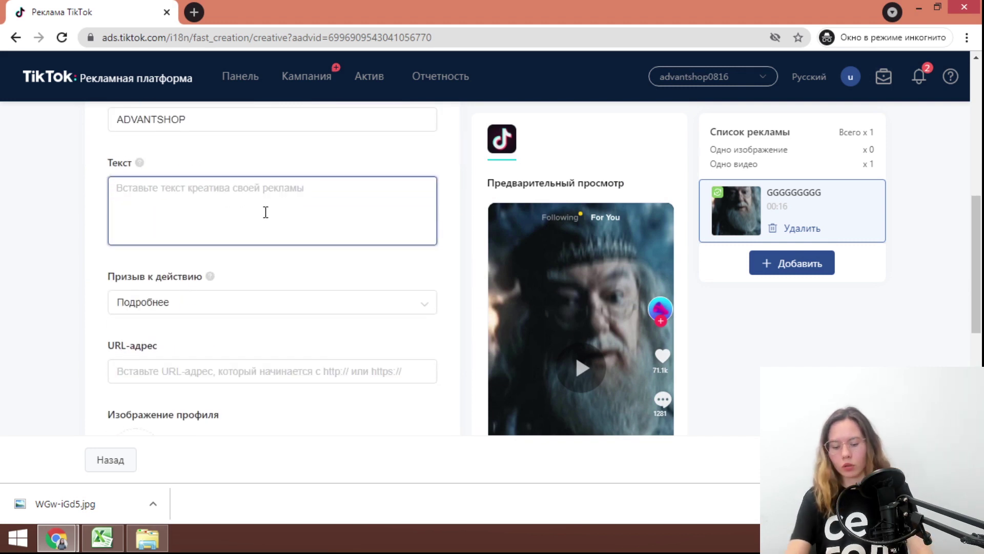
{"action": "type", "text": "З"}
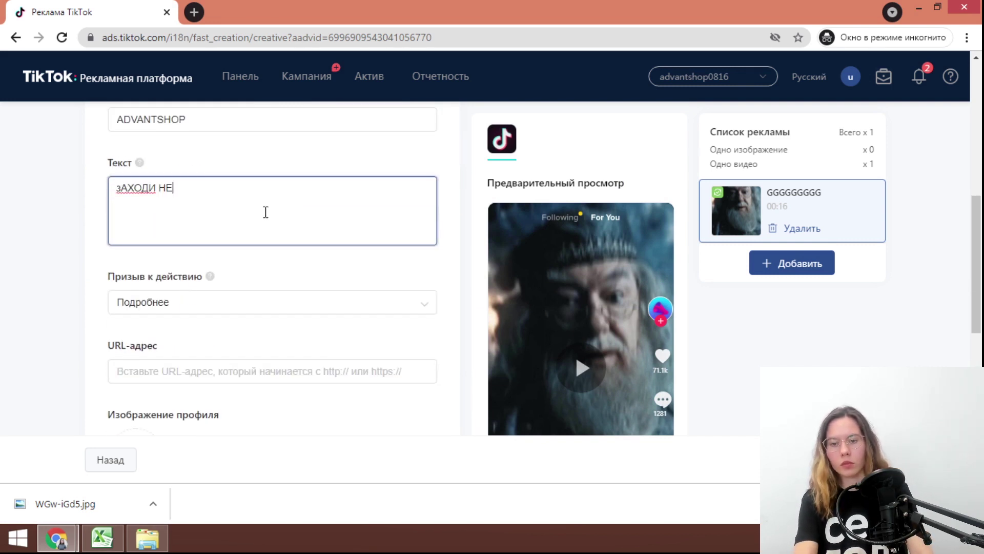
{"action": "key", "text": "ctrl+a"}
{"action": "key", "text": "BackSpace"}
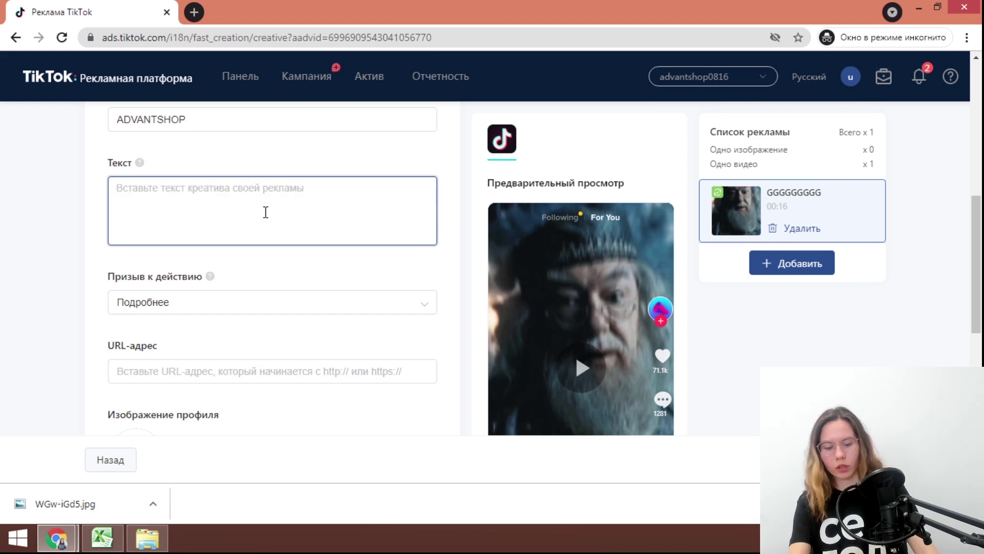
{"action": "type", "text": "Заходи на наш сайт!!!"}
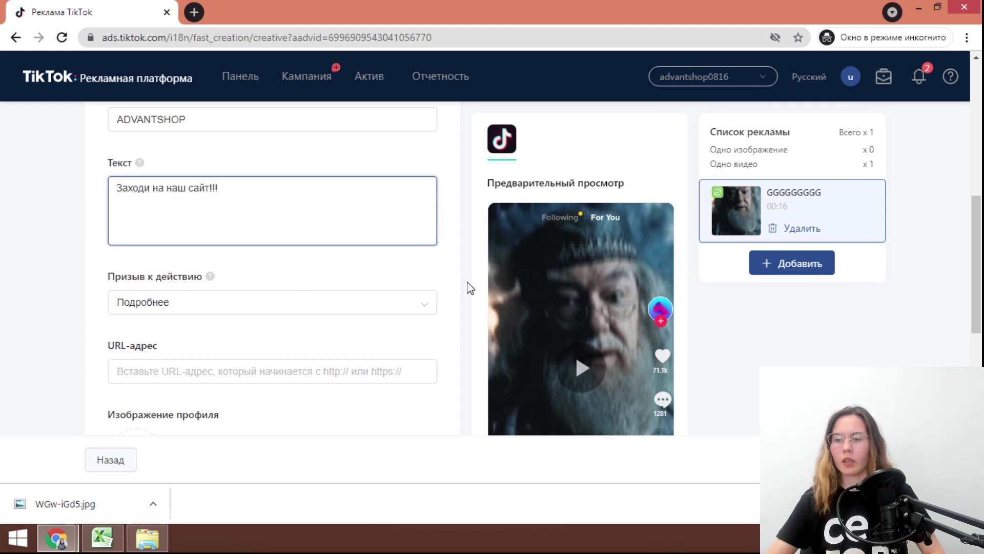
{"action": "scroll", "coordinate": [571, 291], "scroll_direction": "down", "scroll_amount": 3}
{"action": "scroll", "coordinate": [571, 290], "scroll_direction": "down", "scroll_amount": 6}
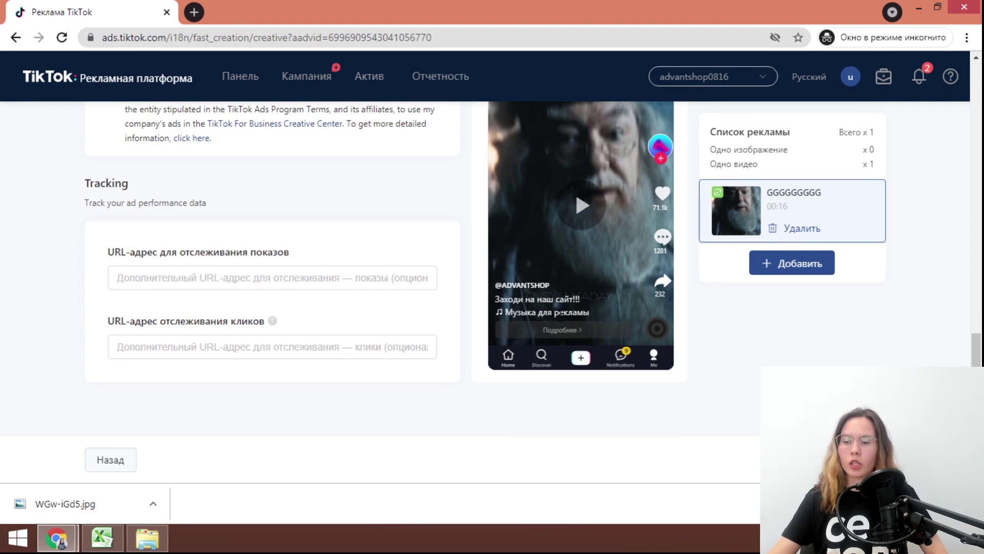
{"action": "scroll", "coordinate": [357, 277], "scroll_direction": "up", "scroll_amount": 6}
{"action": "scroll", "coordinate": [176, 277], "scroll_direction": "up", "scroll_amount": 2}
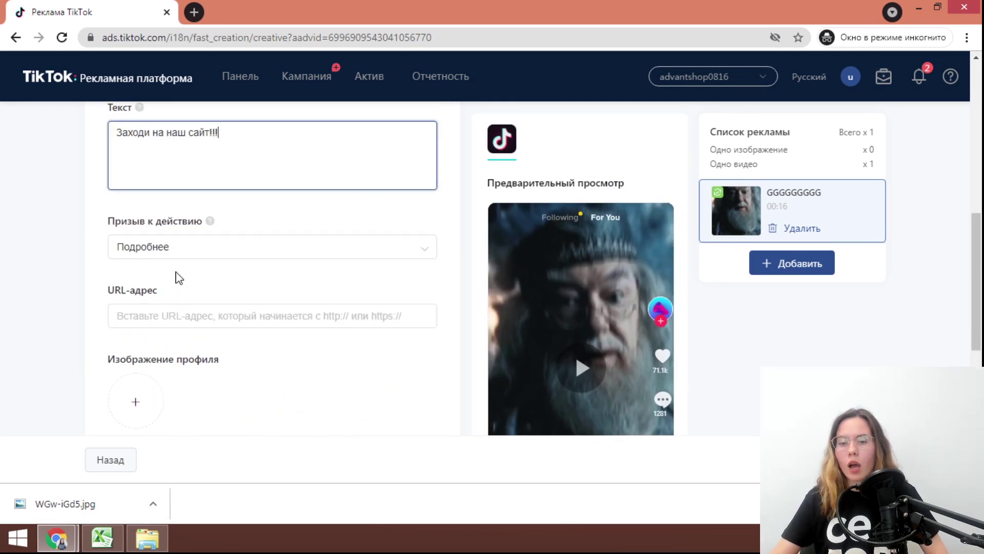
{"action": "scroll", "coordinate": [184, 270], "scroll_direction": "up", "scroll_amount": 1}
{"action": "scroll", "coordinate": [169, 263], "scroll_direction": "down", "scroll_amount": 3}
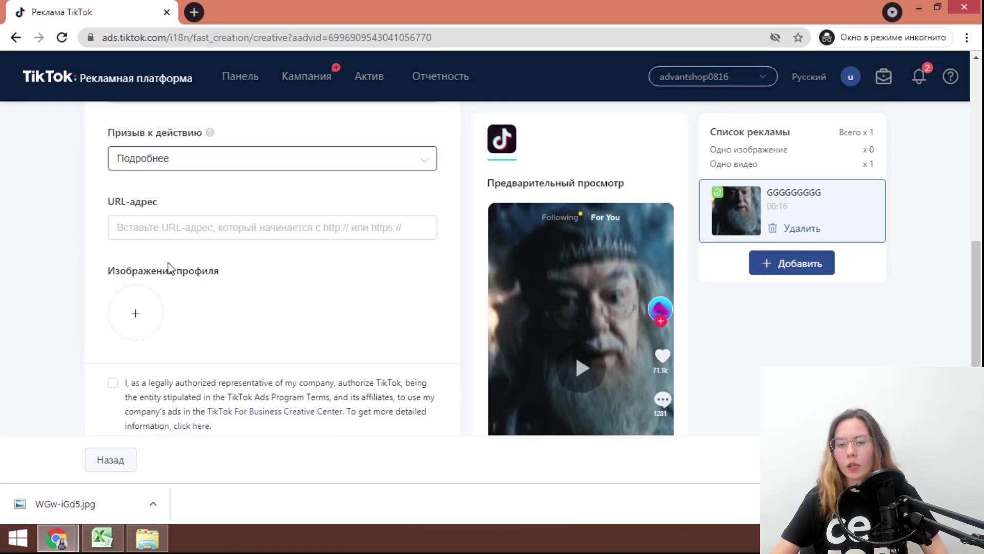
Choose Перейти в магазин as the ad's call to action
{"action": "left_click", "coordinate": [222, 171]}
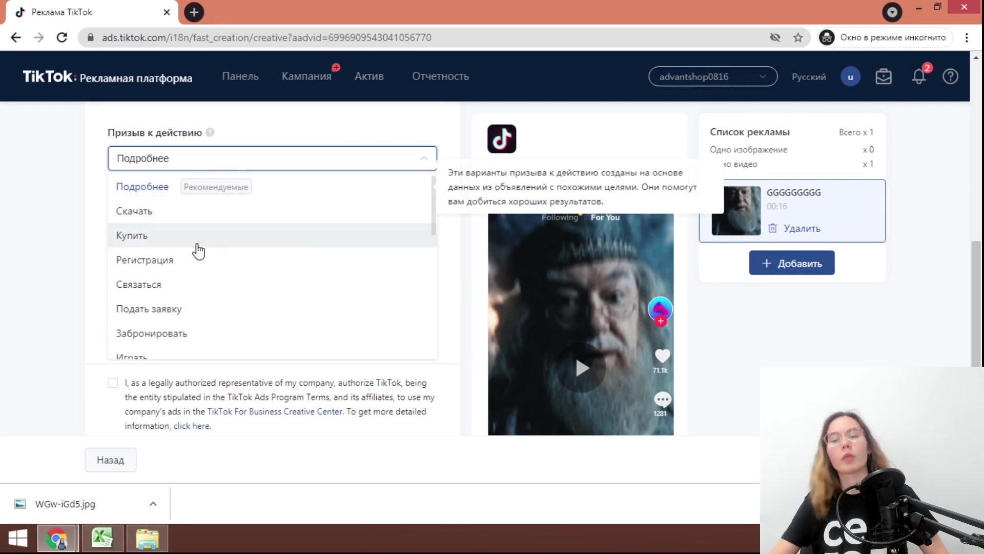
{"action": "scroll", "coordinate": [196, 249], "scroll_direction": "down", "scroll_amount": 5}
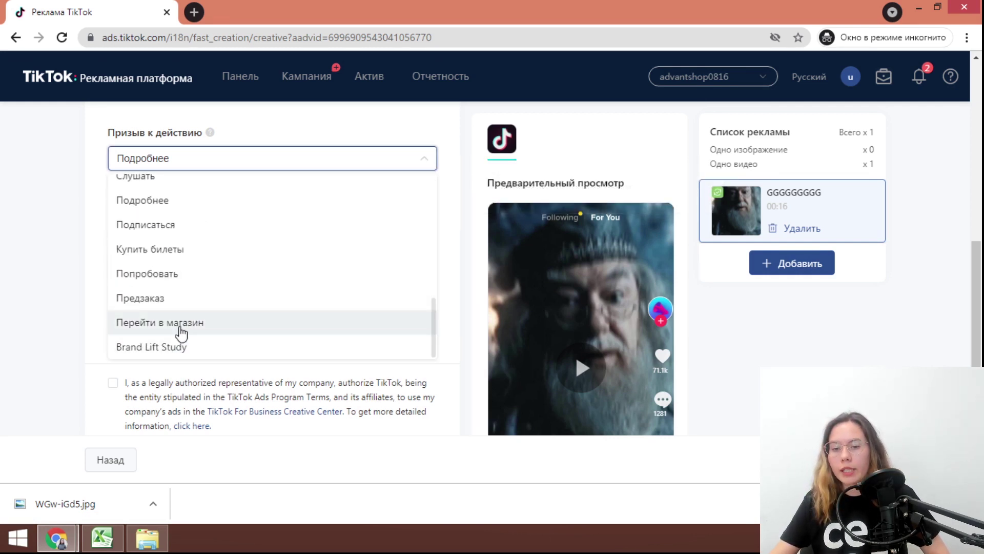
{"action": "scroll", "coordinate": [176, 267], "scroll_direction": "up", "scroll_amount": 3}
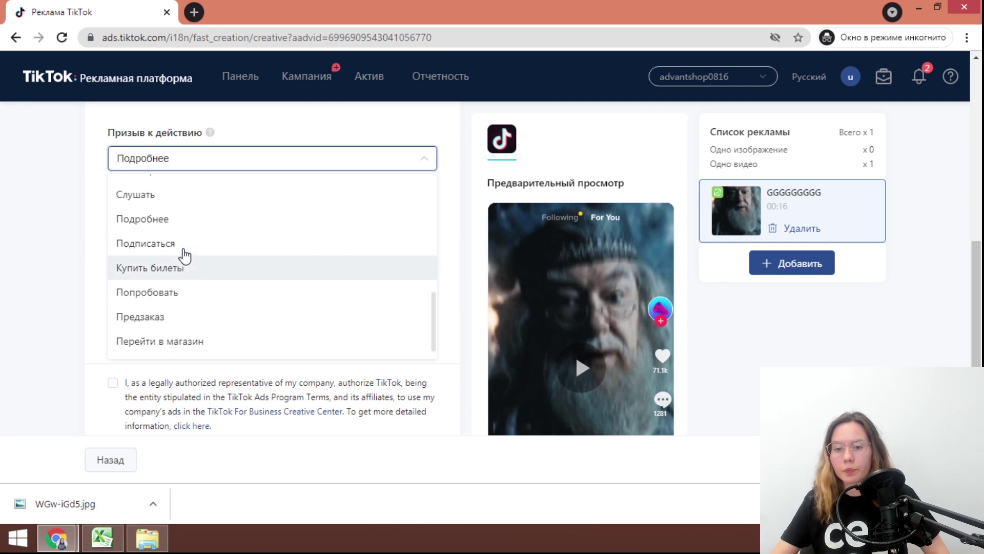
{"action": "scroll", "coordinate": [172, 265], "scroll_direction": "up", "scroll_amount": 4}
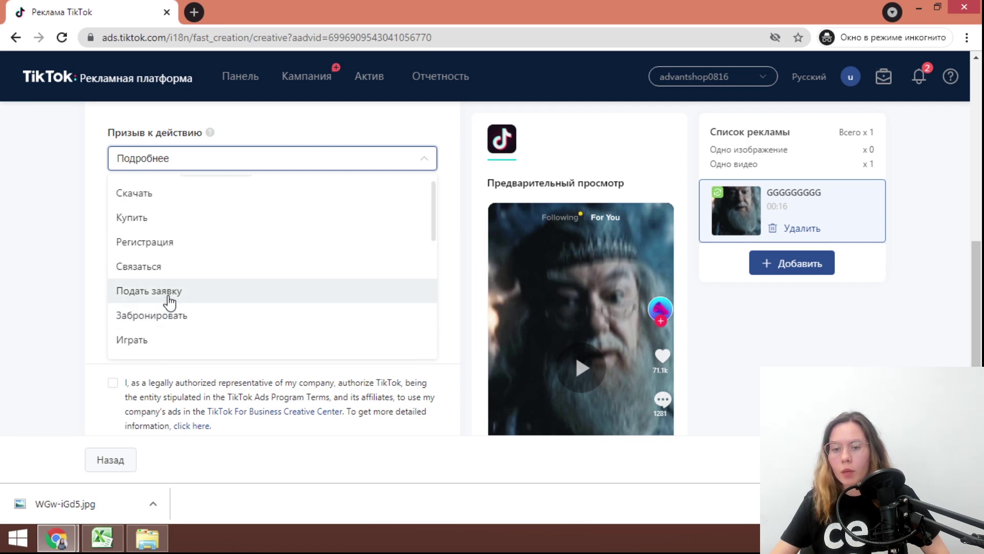
{"action": "scroll", "coordinate": [172, 297], "scroll_direction": "down", "scroll_amount": 4}
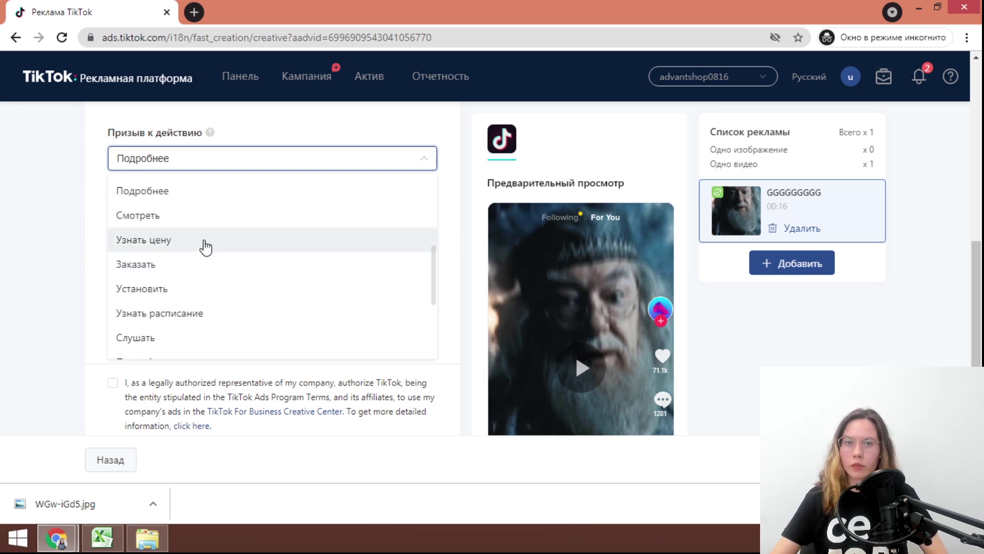
{"action": "scroll", "coordinate": [208, 250], "scroll_direction": "up", "scroll_amount": 3}
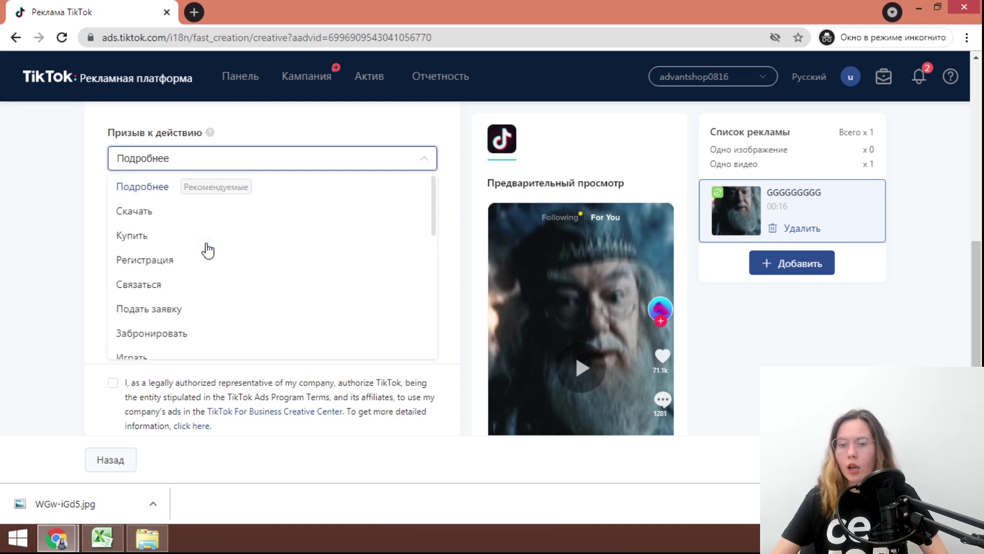
{"action": "mouse_move", "coordinate": [235, 201]}
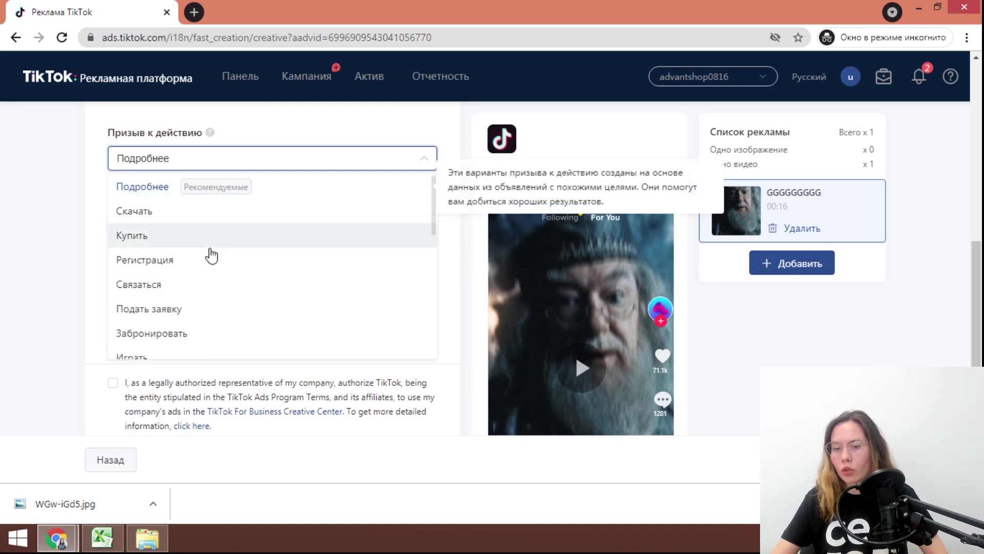
{"action": "scroll", "coordinate": [209, 253], "scroll_direction": "down", "scroll_amount": 5}
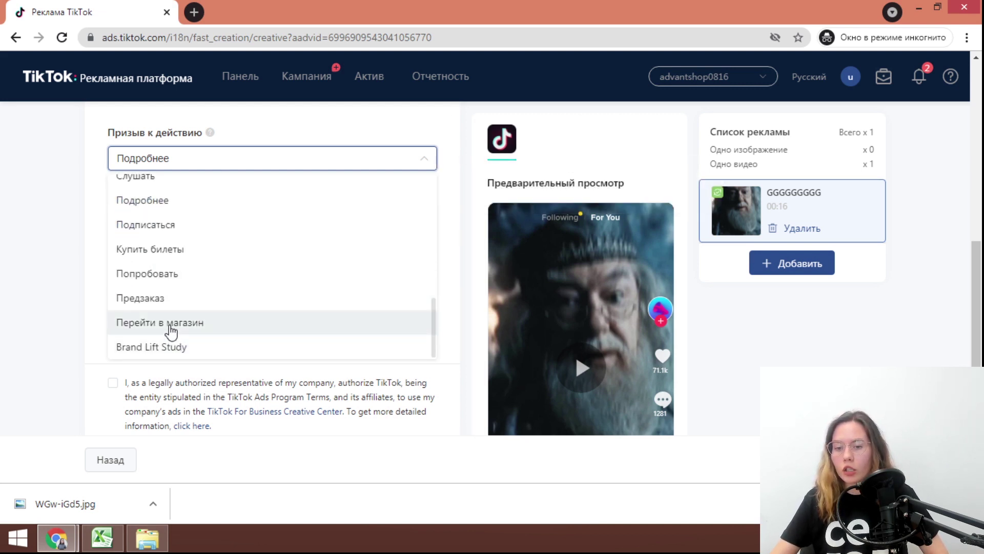
{"action": "scroll", "coordinate": [208, 308], "scroll_direction": "up", "scroll_amount": 3}
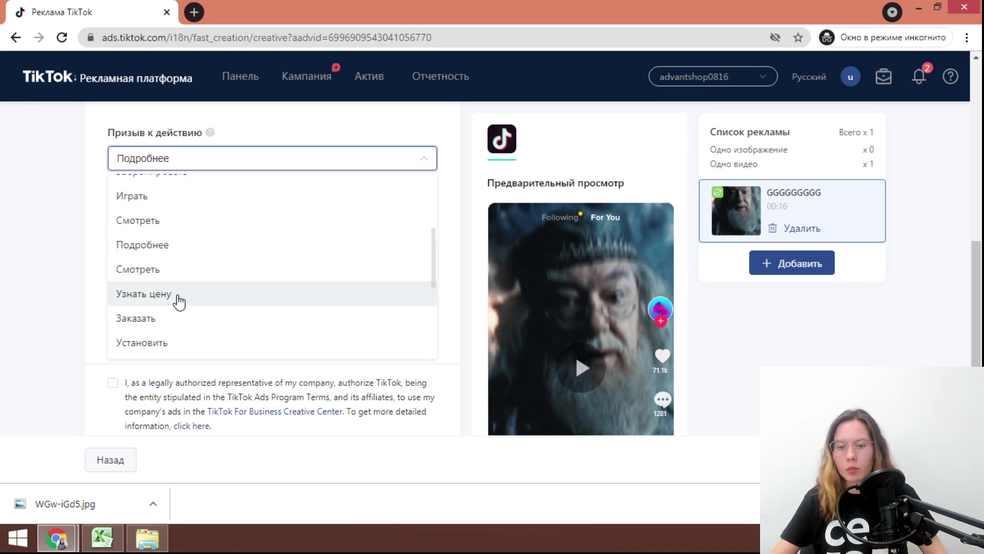
{"action": "scroll", "coordinate": [179, 299], "scroll_direction": "up", "scroll_amount": 3}
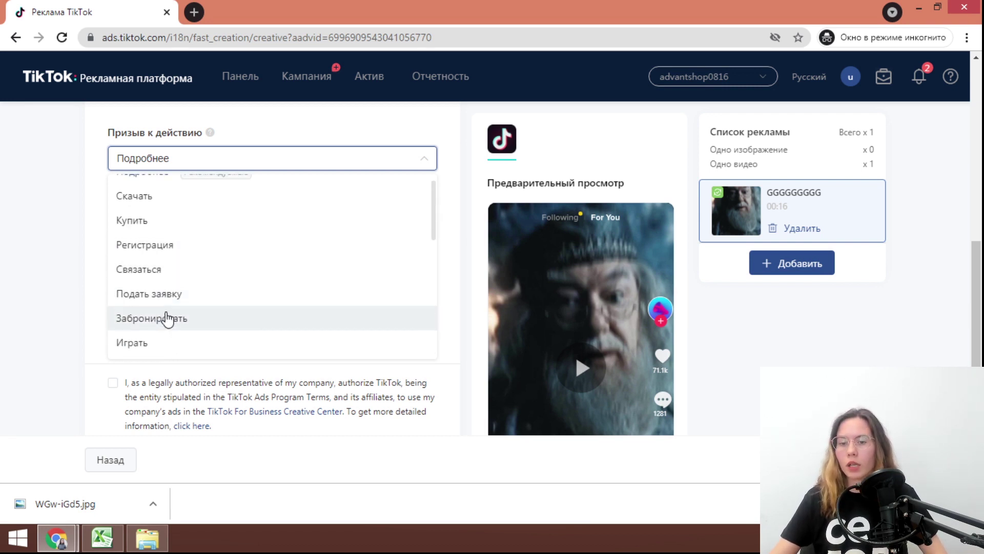
{"action": "scroll", "coordinate": [165, 318], "scroll_direction": "up", "scroll_amount": 1}
{"action": "scroll", "coordinate": [205, 277], "scroll_direction": "down", "scroll_amount": 5}
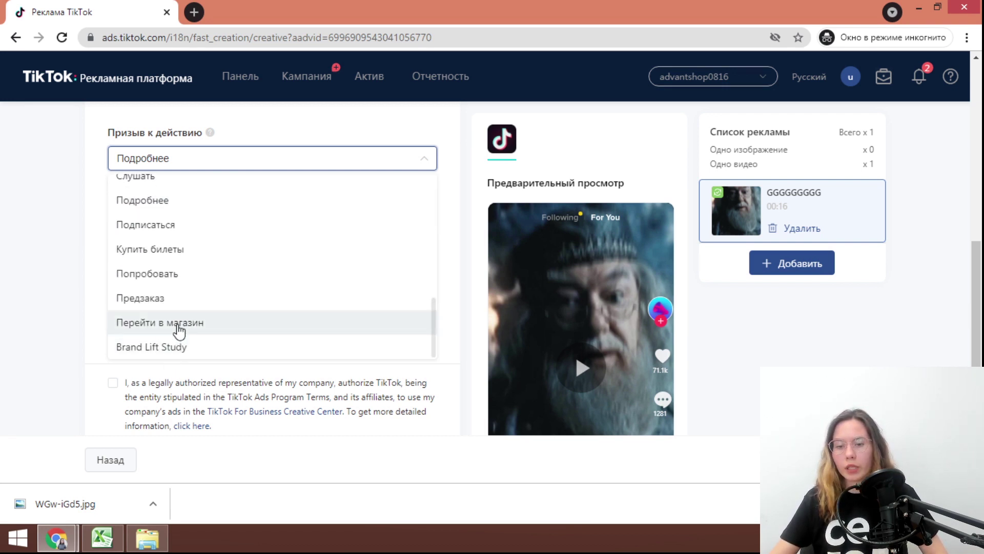
{"action": "left_click", "coordinate": [180, 330]}
{"action": "scroll", "coordinate": [364, 334], "scroll_direction": "down", "scroll_amount": 5}
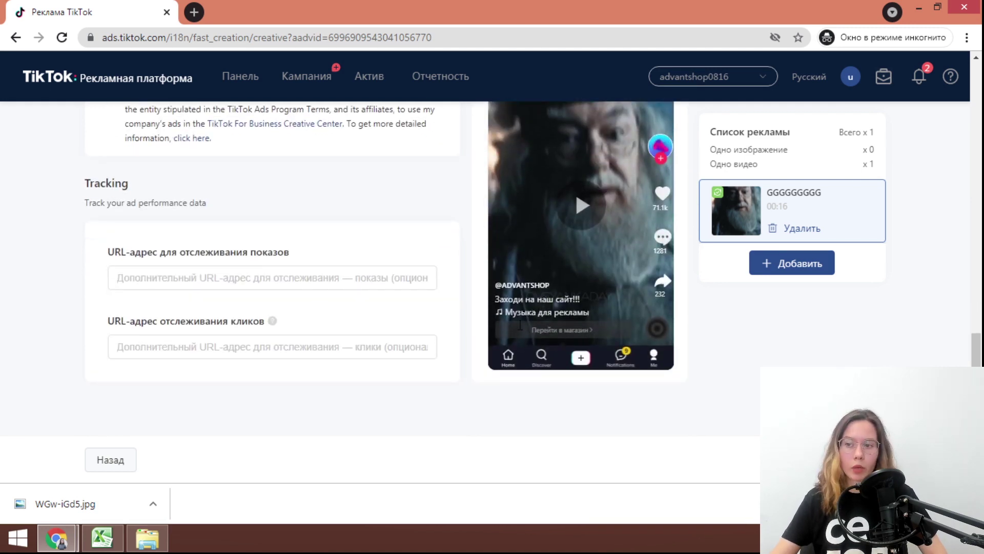
{"action": "scroll", "coordinate": [367, 336], "scroll_direction": "up", "scroll_amount": 5}
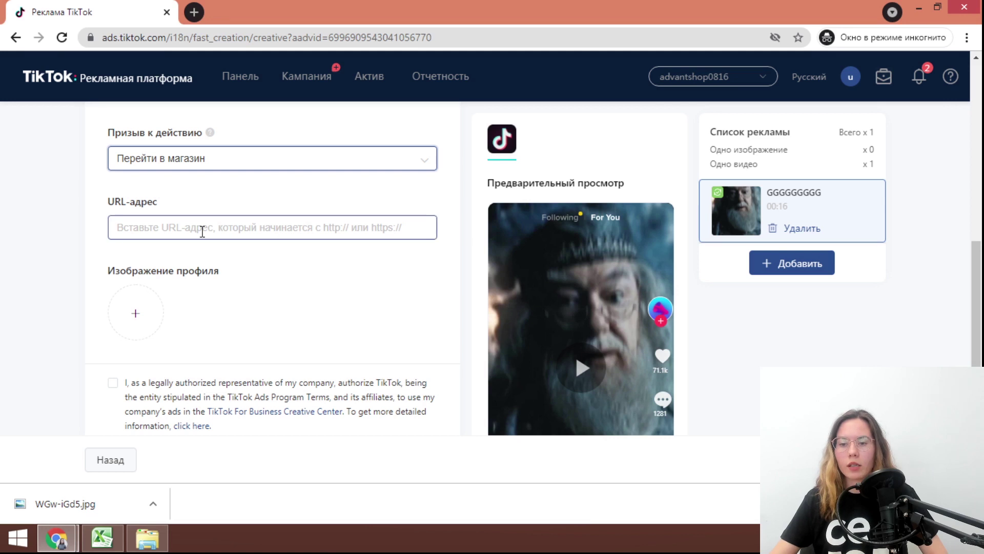
{"action": "left_click", "coordinate": [207, 227]}
{"action": "right_click", "coordinate": [292, 235]}
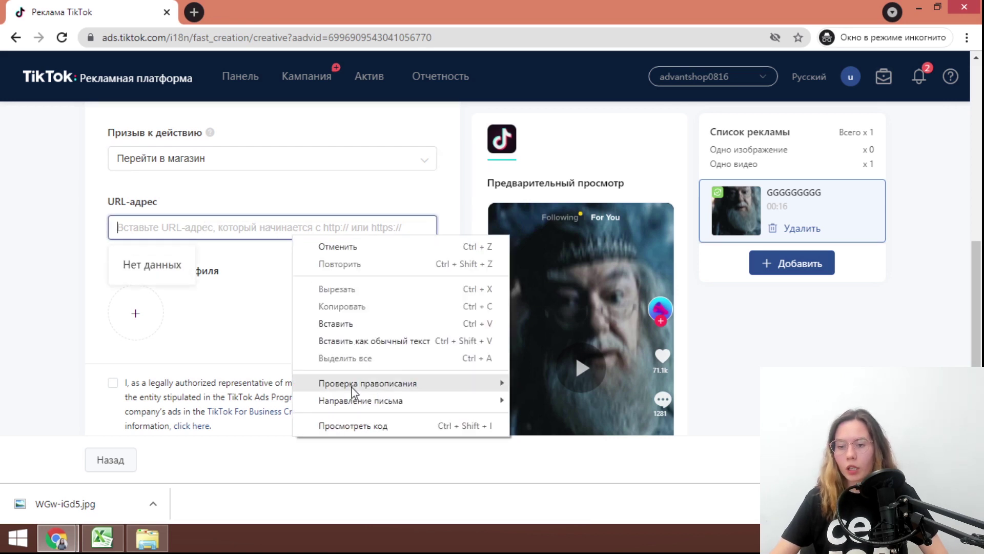
{"action": "left_click", "coordinate": [344, 325]}
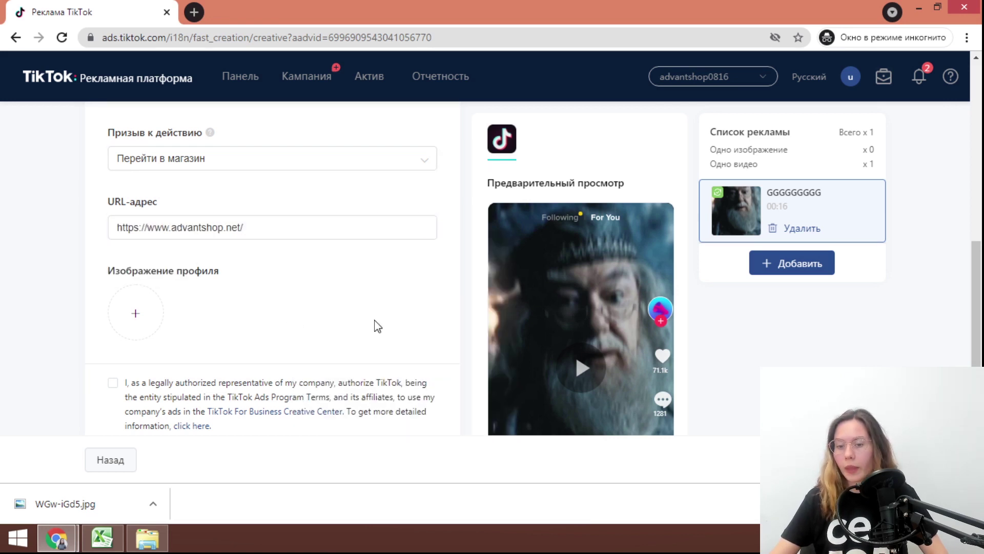
{"action": "scroll", "coordinate": [315, 298], "scroll_direction": "down", "scroll_amount": 2}
{"action": "left_click", "coordinate": [148, 245]}
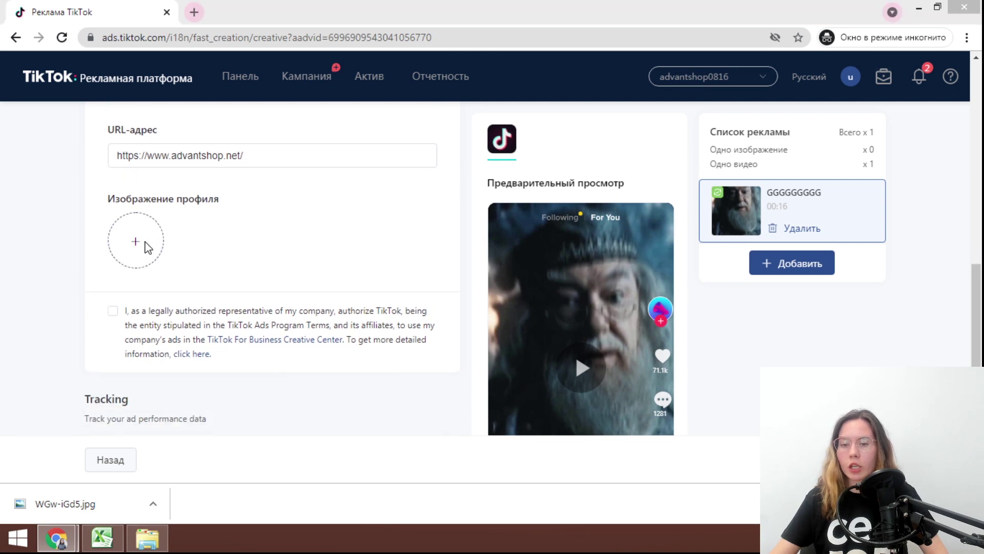
Upload WGw-iGd5.jpg as the profile image, accept the crop, and review the ADVANTSHOP logo in the preview
{"action": "left_click", "coordinate": [329, 253]}
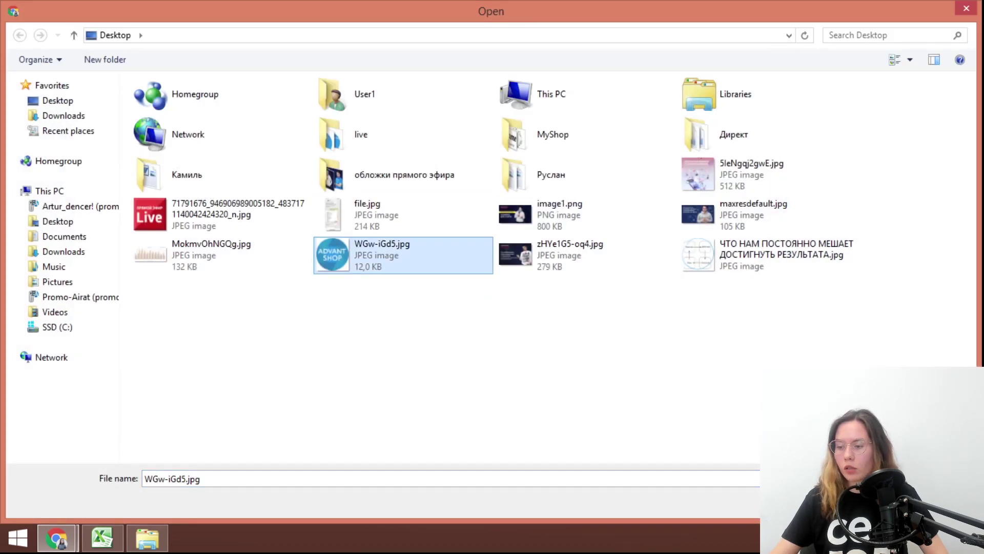
{"action": "left_click", "coordinate": [889, 505]}
{"action": "left_click", "coordinate": [664, 451]}
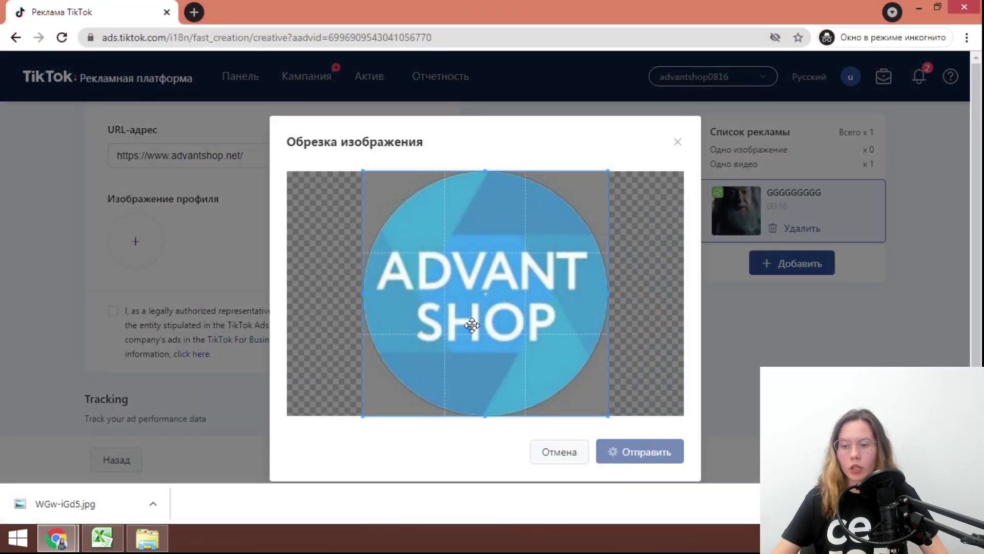
{"action": "scroll", "coordinate": [687, 235], "scroll_direction": "down", "scroll_amount": 3}
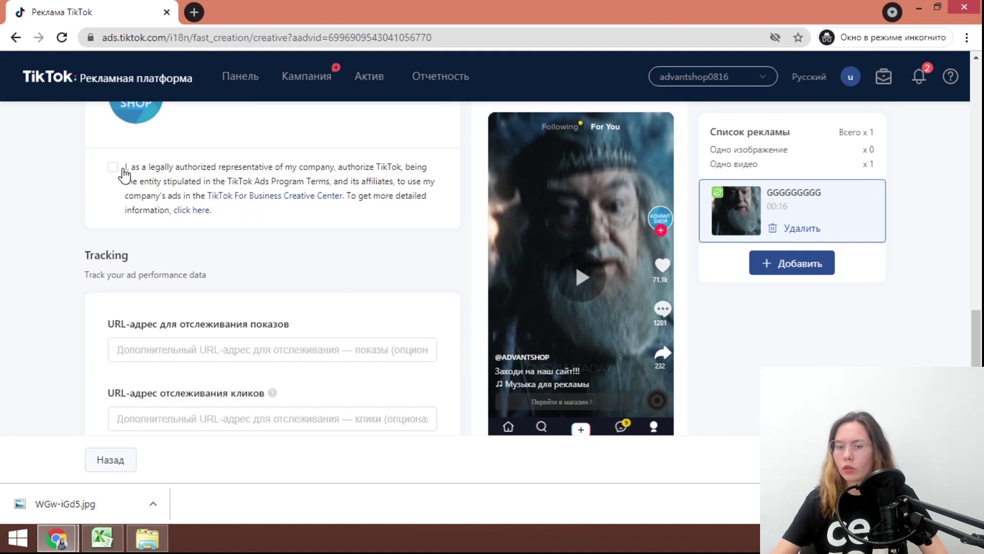
{"action": "scroll", "coordinate": [284, 378], "scroll_direction": "down", "scroll_amount": 2}
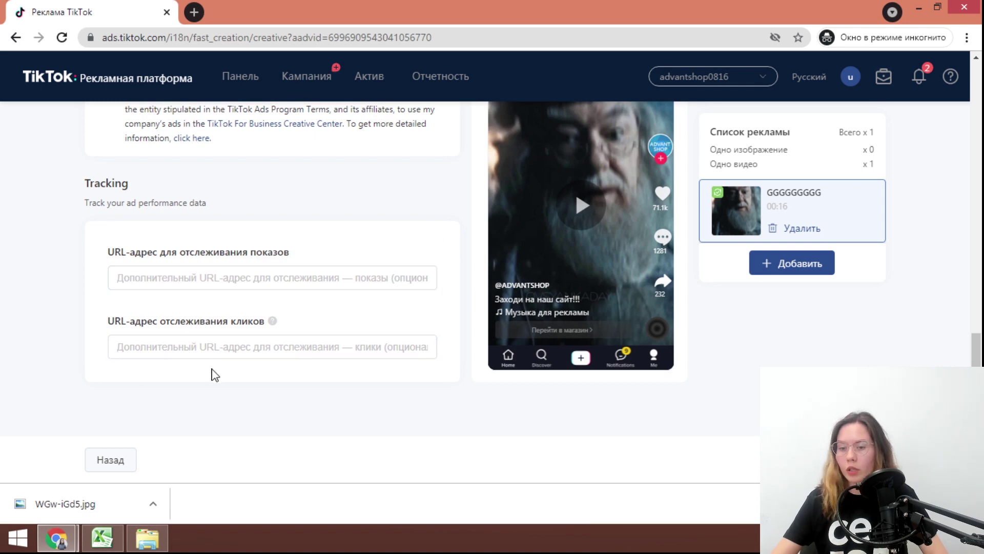
{"action": "scroll", "coordinate": [522, 277], "scroll_direction": "up", "scroll_amount": 5}
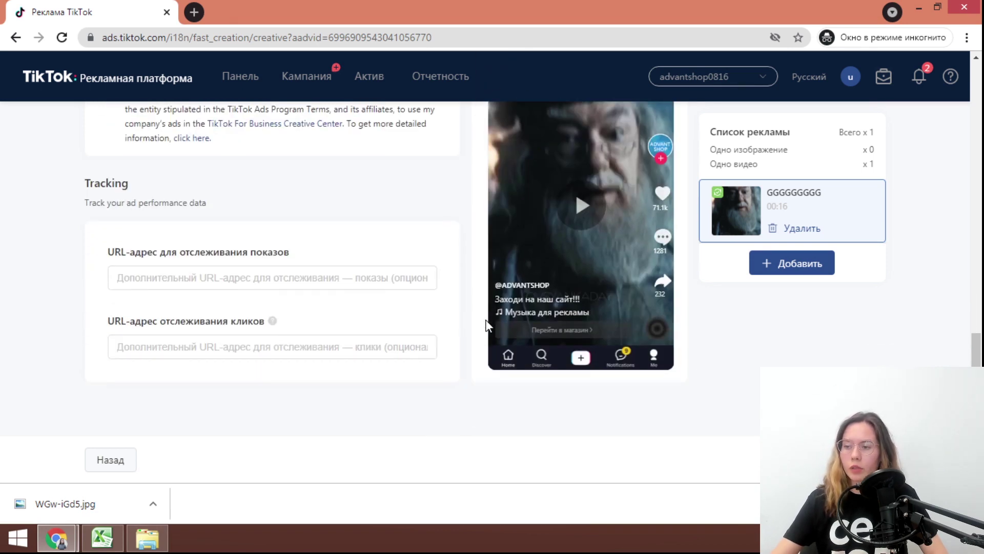
{"action": "scroll", "coordinate": [521, 277], "scroll_direction": "down", "scroll_amount": 5}
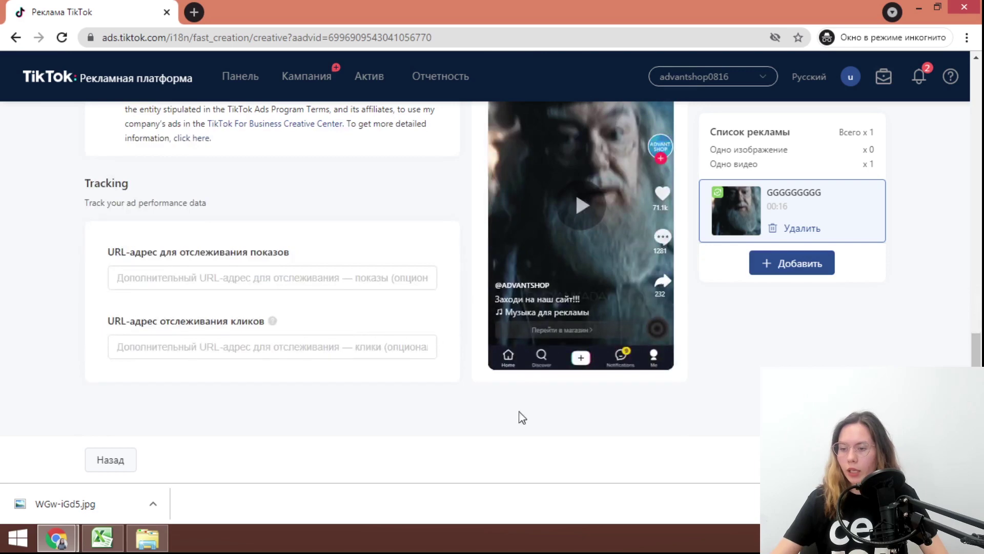
Submit ad GGGGGGGGG for review and skip payment setup with Не сейчас
{"action": "left_click", "coordinate": [856, 459]}
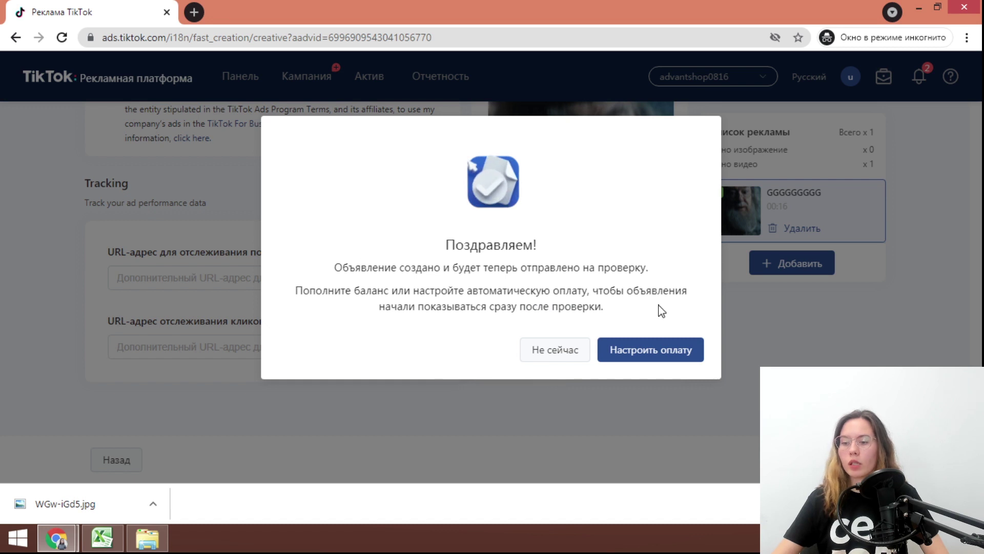
{"action": "left_click", "coordinate": [546, 359]}
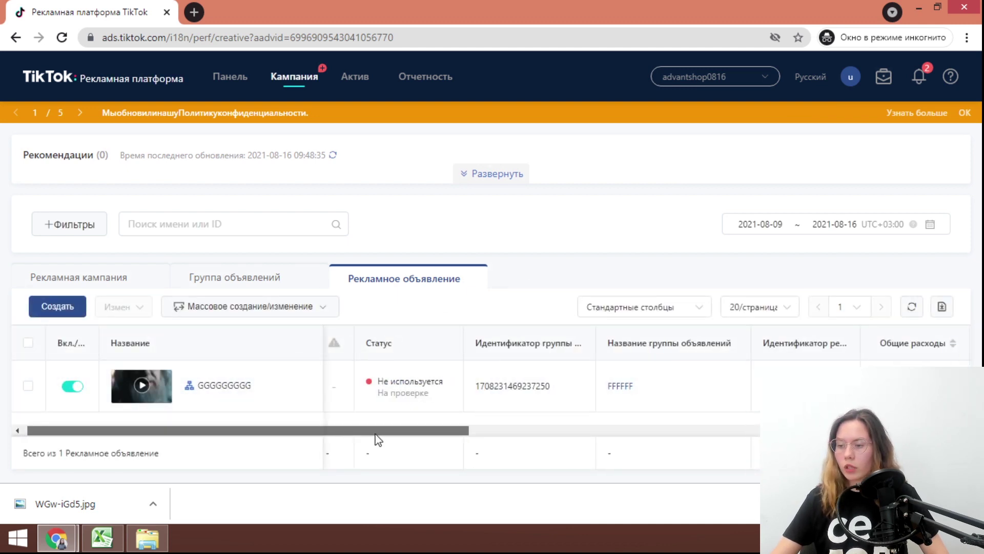
{"action": "left_click_drag", "start_coordinate": [376, 433], "coordinate": [871, 433]}
{"action": "scroll", "coordinate": [620, 446], "scroll_direction": "left", "scroll_amount": 5}
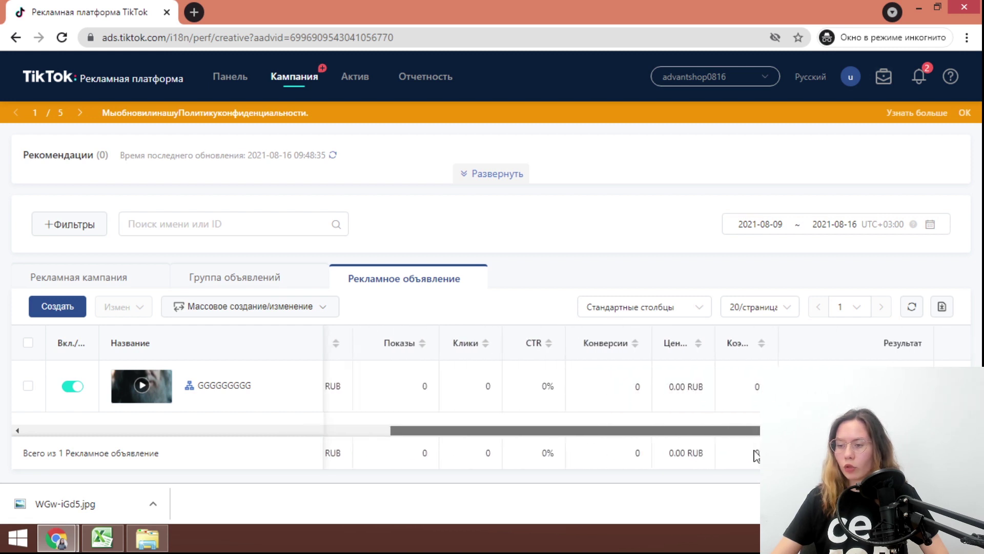
{"action": "scroll", "coordinate": [722, 455], "scroll_direction": "left", "scroll_amount": 10}
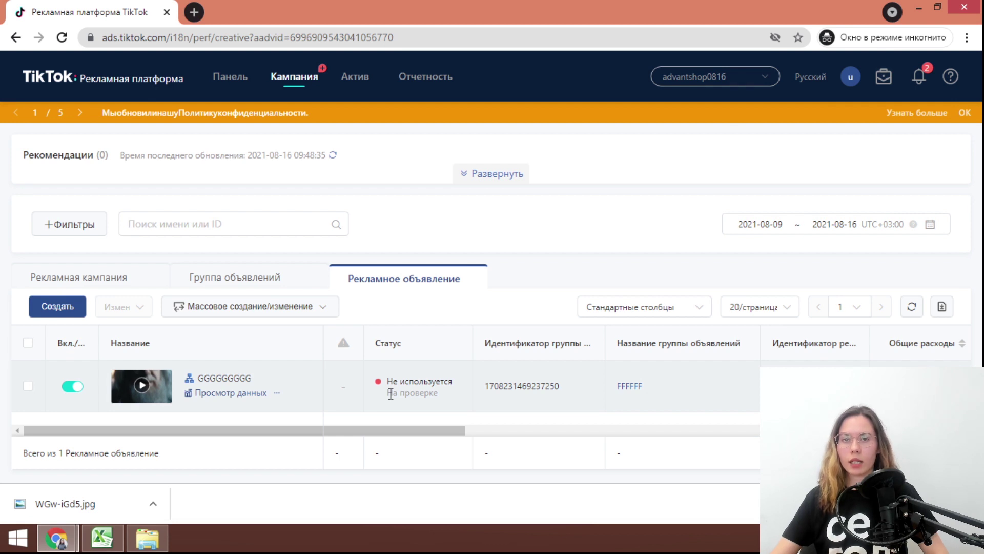
{"action": "left_click", "coordinate": [73, 389]}
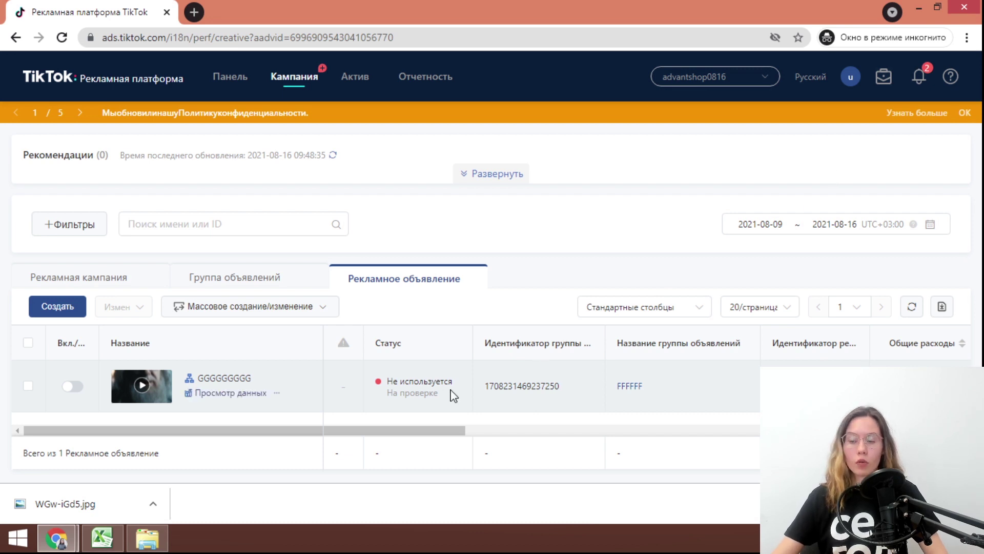
{"action": "left_click", "coordinate": [73, 387]}
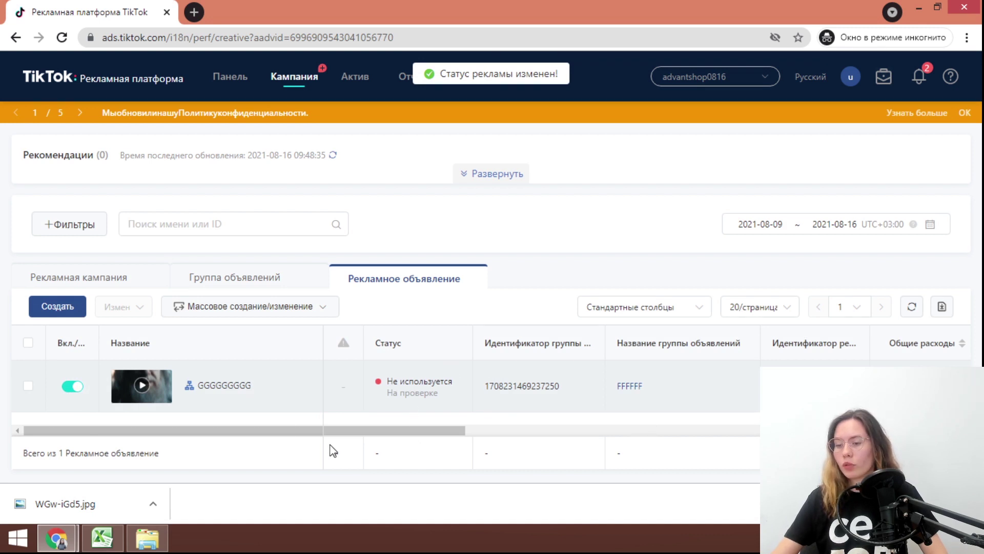
{"action": "left_click_drag", "start_coordinate": [450, 433], "coordinate": [389, 482]}
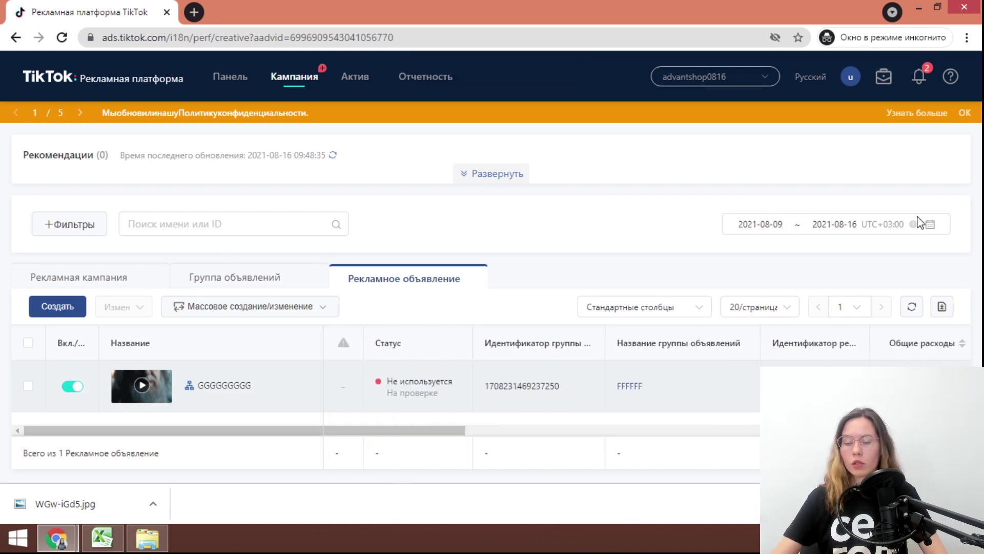